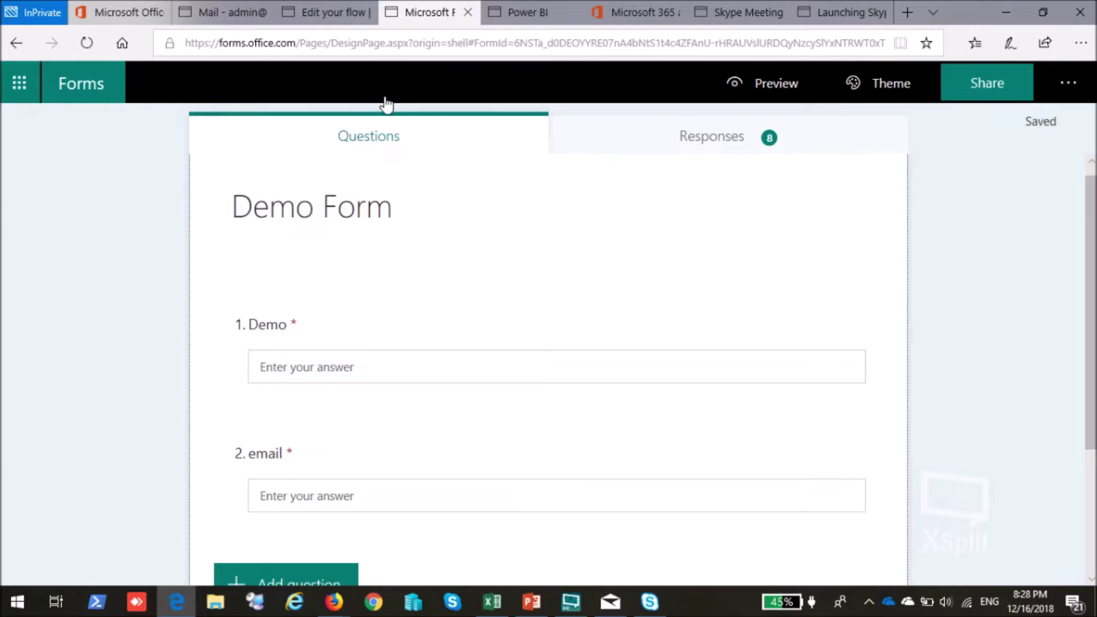
Expand the Get response details and Send an email cards in the approval flow editor.
click(325, 12)
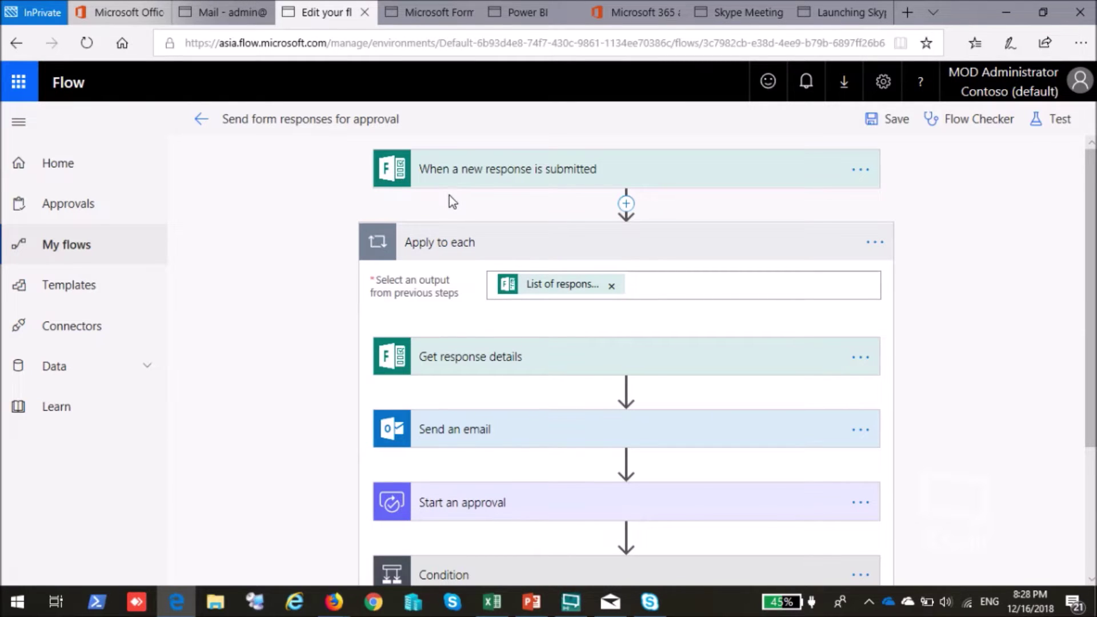
scroll(343, 234, down, 3)
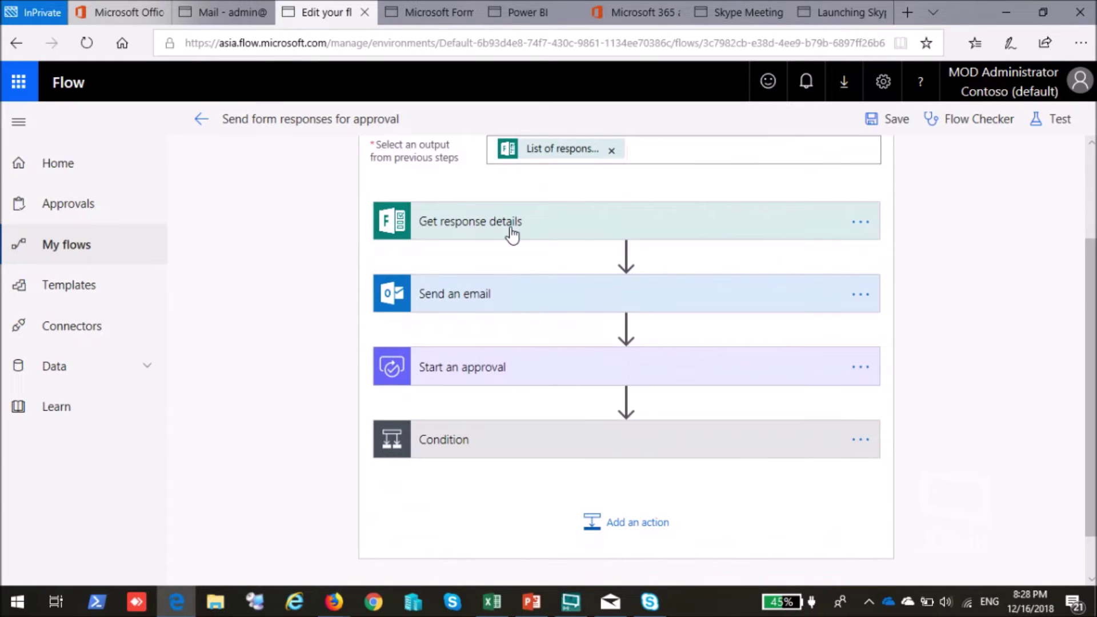
click(511, 231)
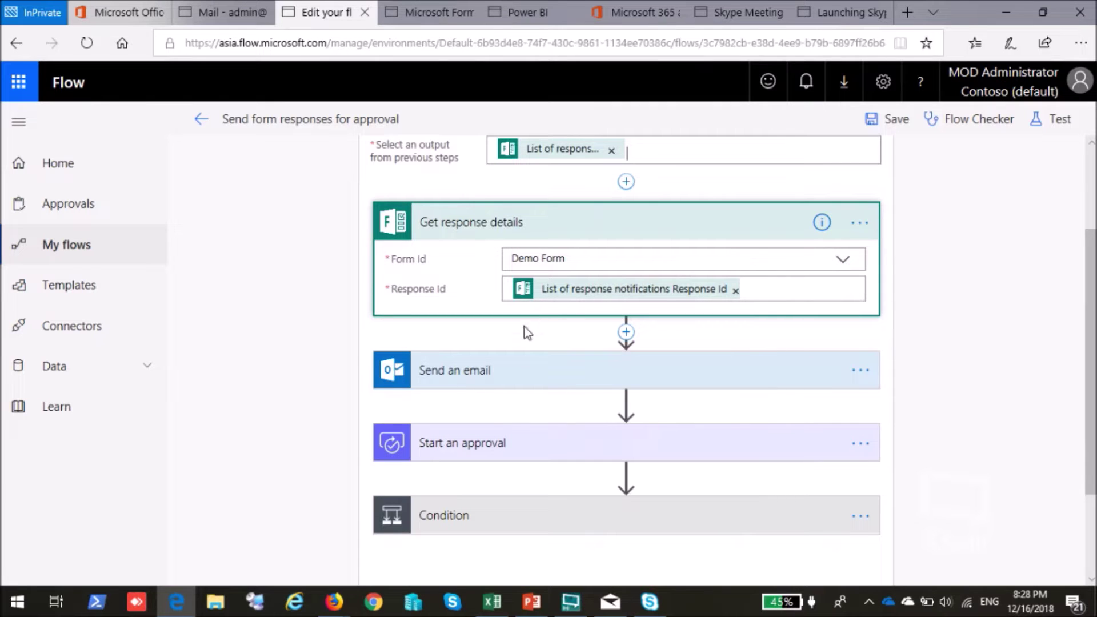
click(540, 369)
scroll(344, 326, down, 3)
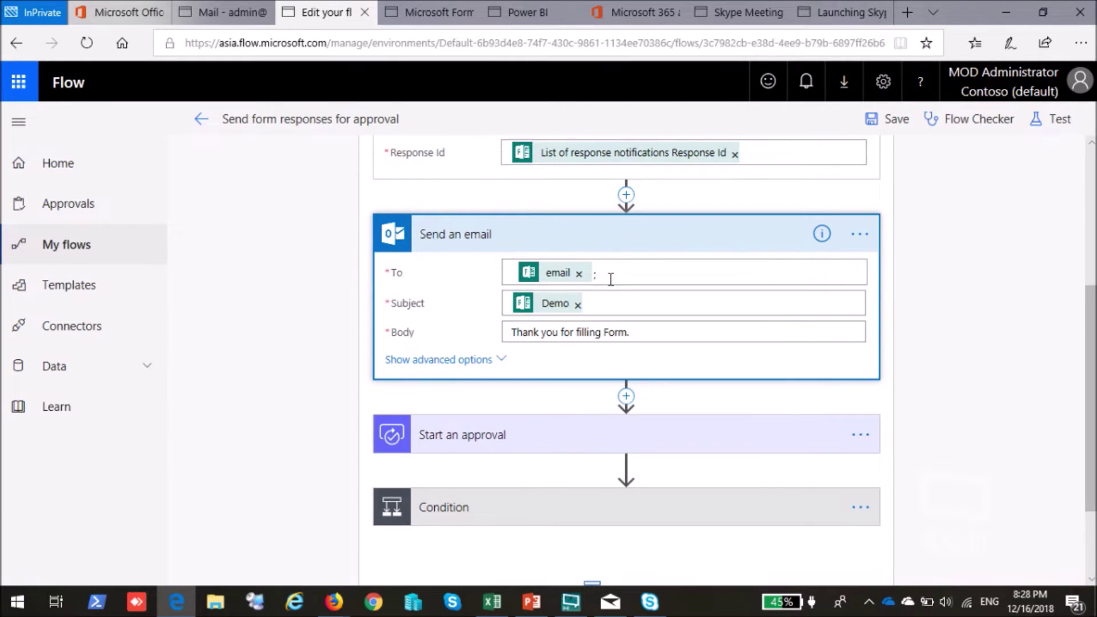
Expand the Start an approval card and scroll down to the Response-equals-Approved condition.
click(456, 437)
scroll(380, 397, down, 1)
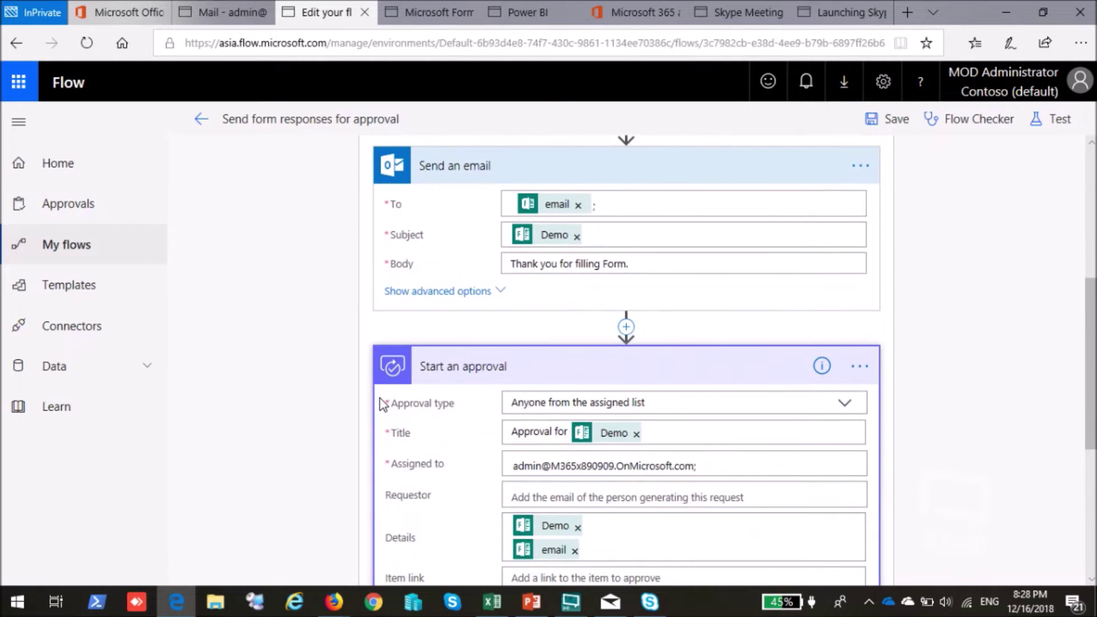
scroll(382, 406, down, 1)
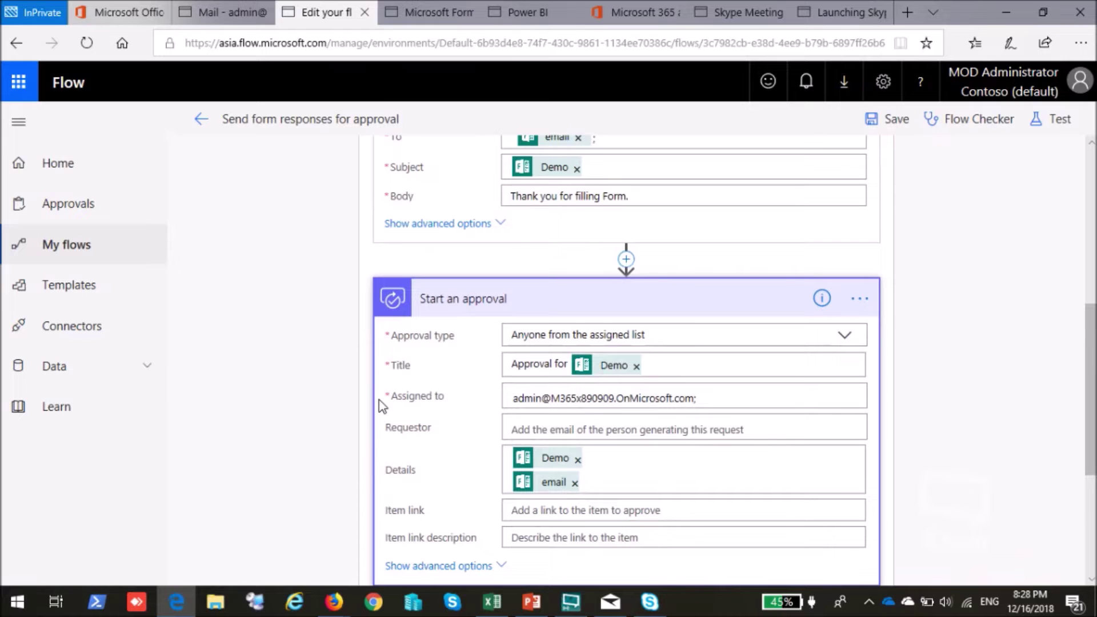
scroll(579, 415, down, 3)
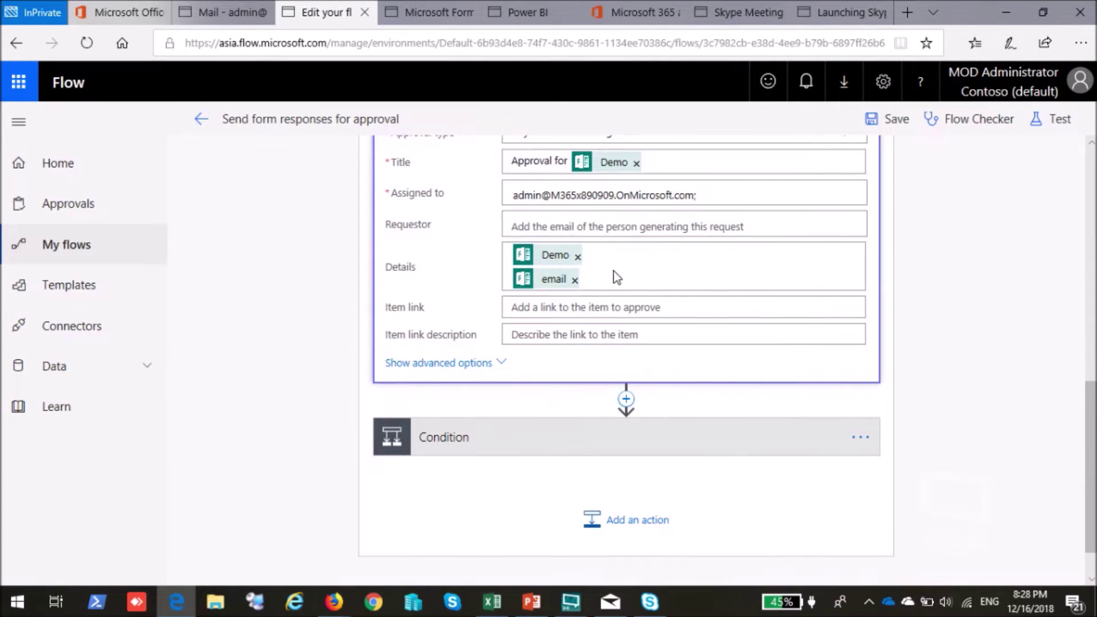
scroll(617, 278, down, 1)
scroll(415, 275, down, 3)
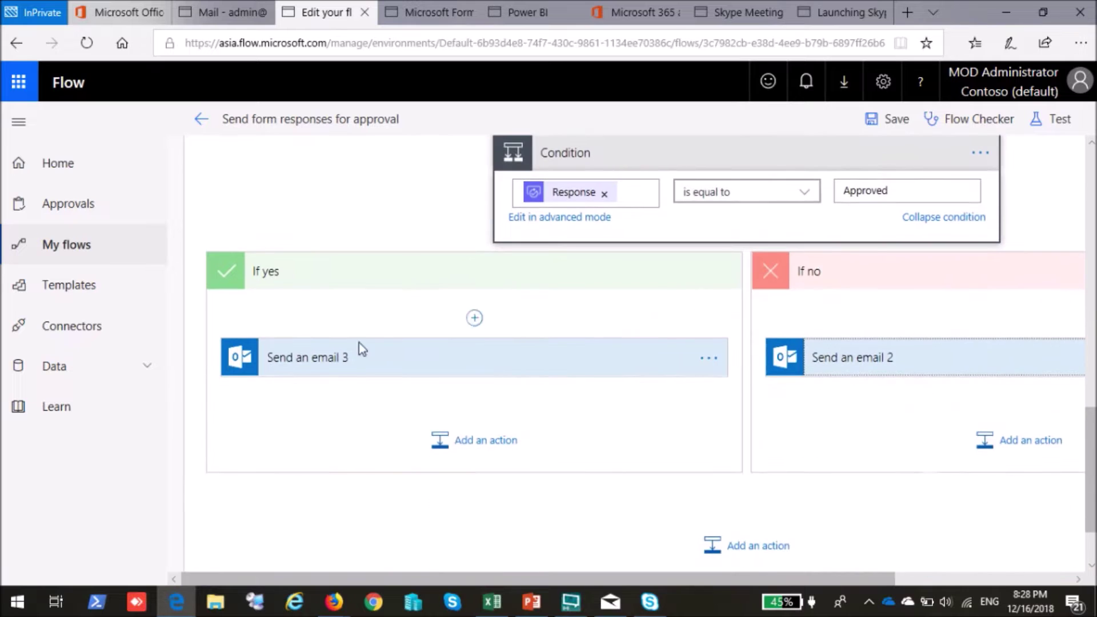
Expand the Denied reply (Send an email 3) and Approved reply (Send an email 2) cards.
click(400, 357)
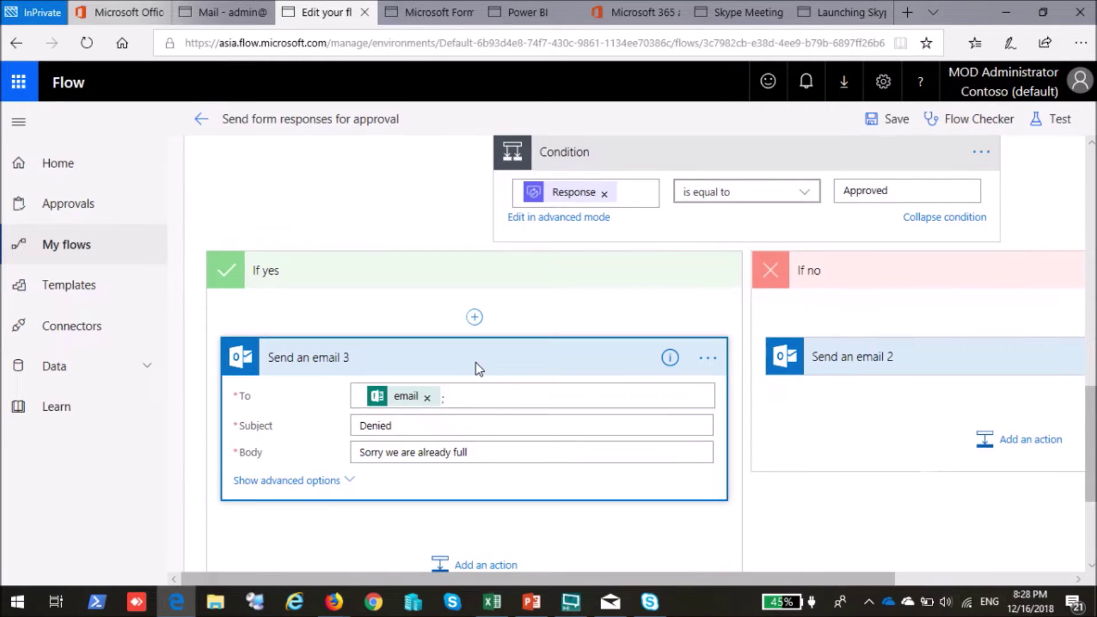
click(843, 365)
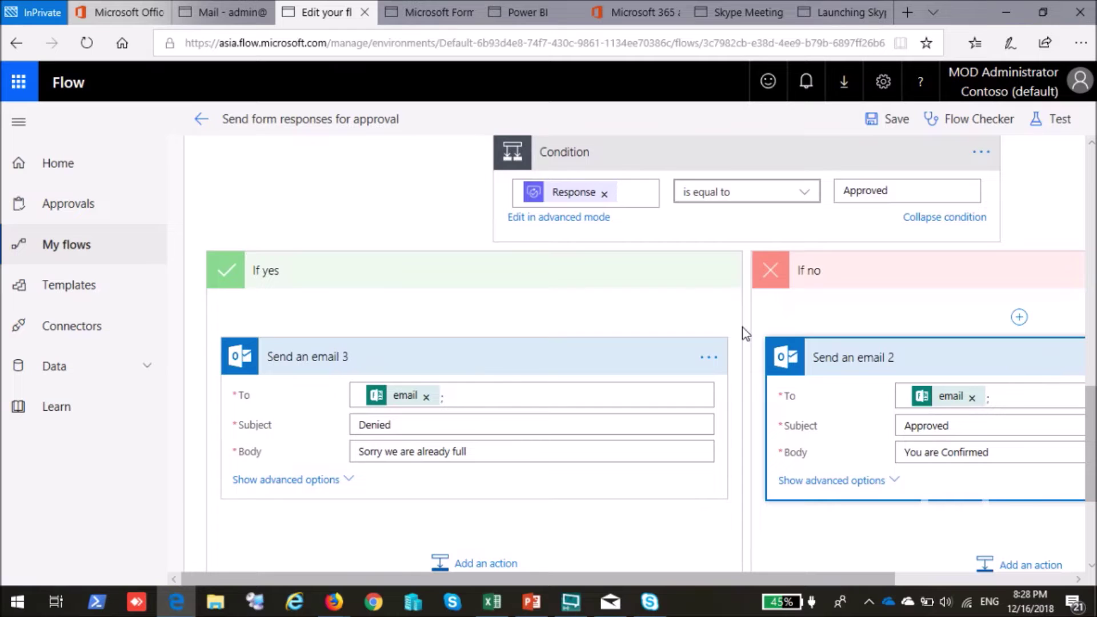
scroll(742, 327, up, 4)
scroll(742, 327, up, 7)
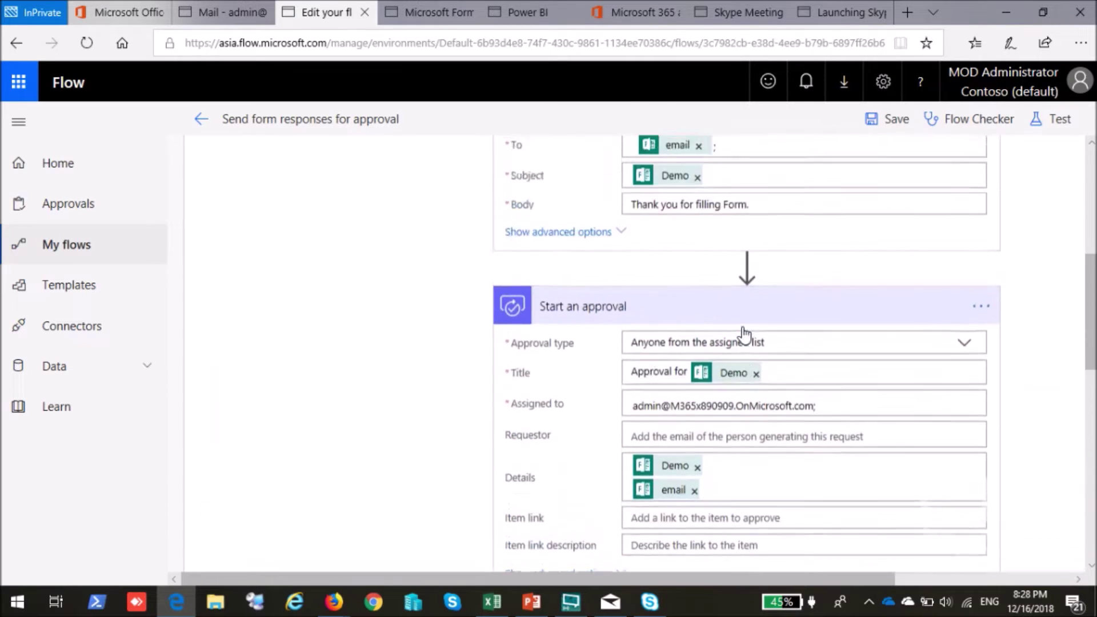
scroll(744, 335, up, 1)
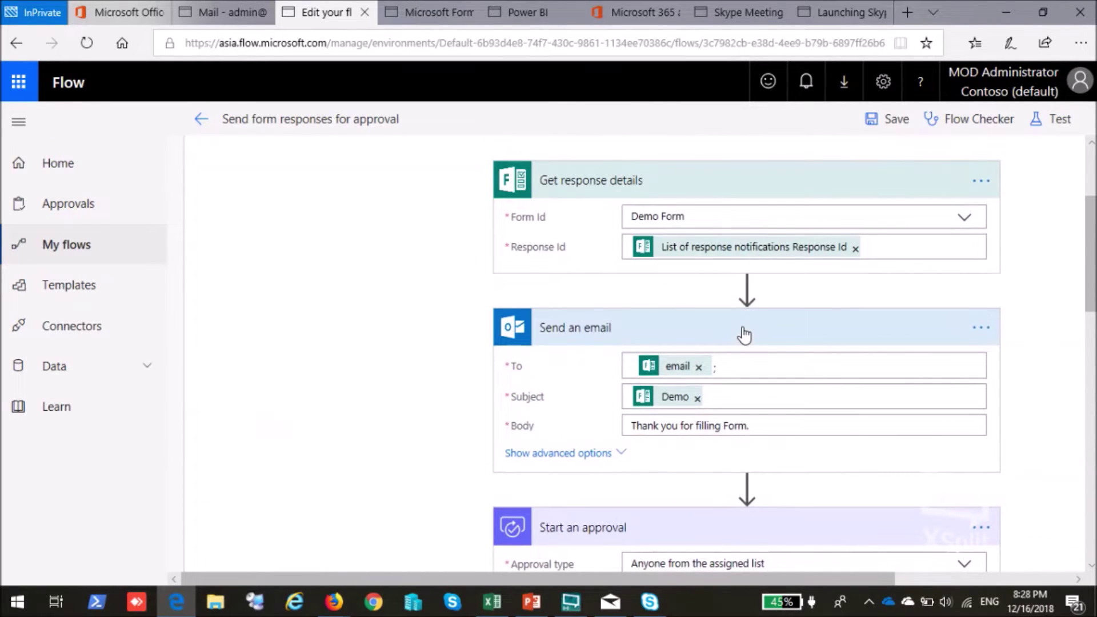
scroll(654, 298, up, 1)
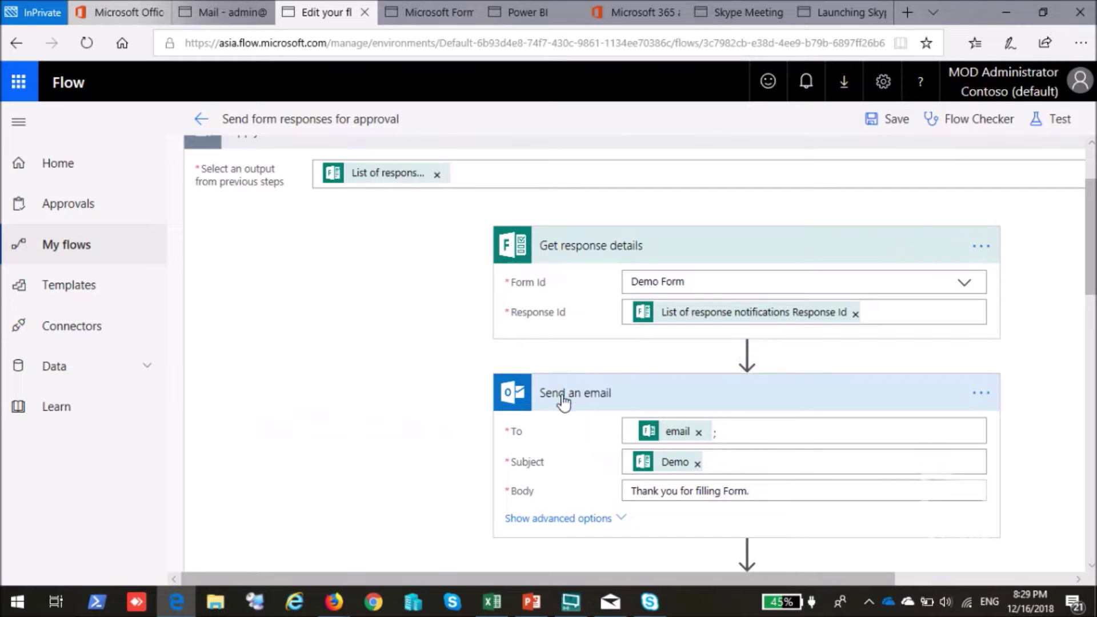
Scroll back through the configured flow and return to the Demo Form editor.
scroll(563, 417, down, 5)
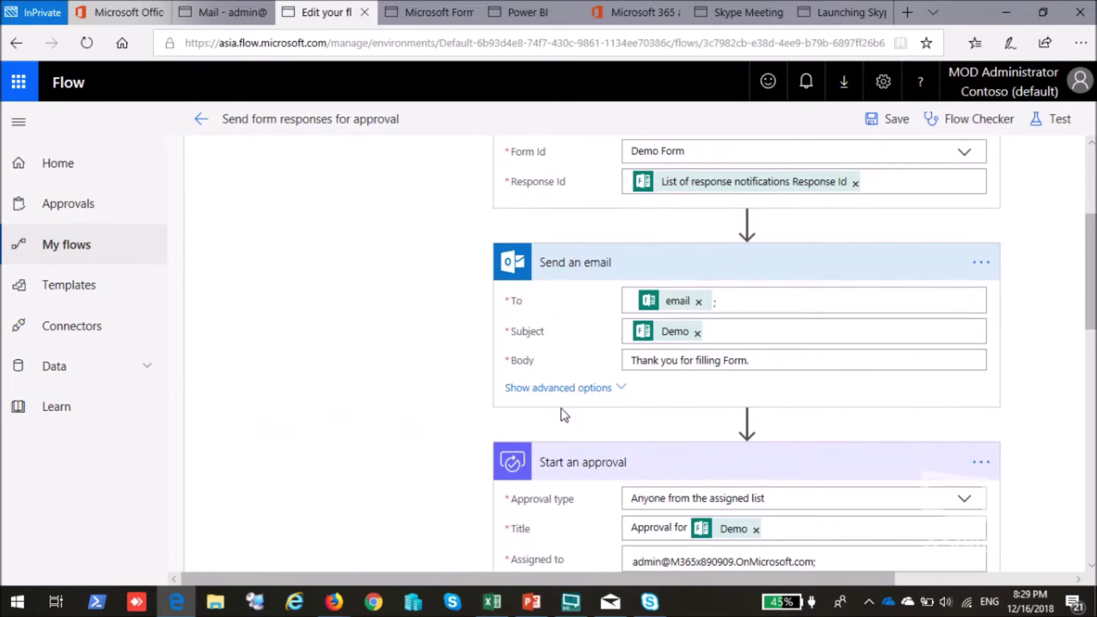
scroll(569, 481, down, 2)
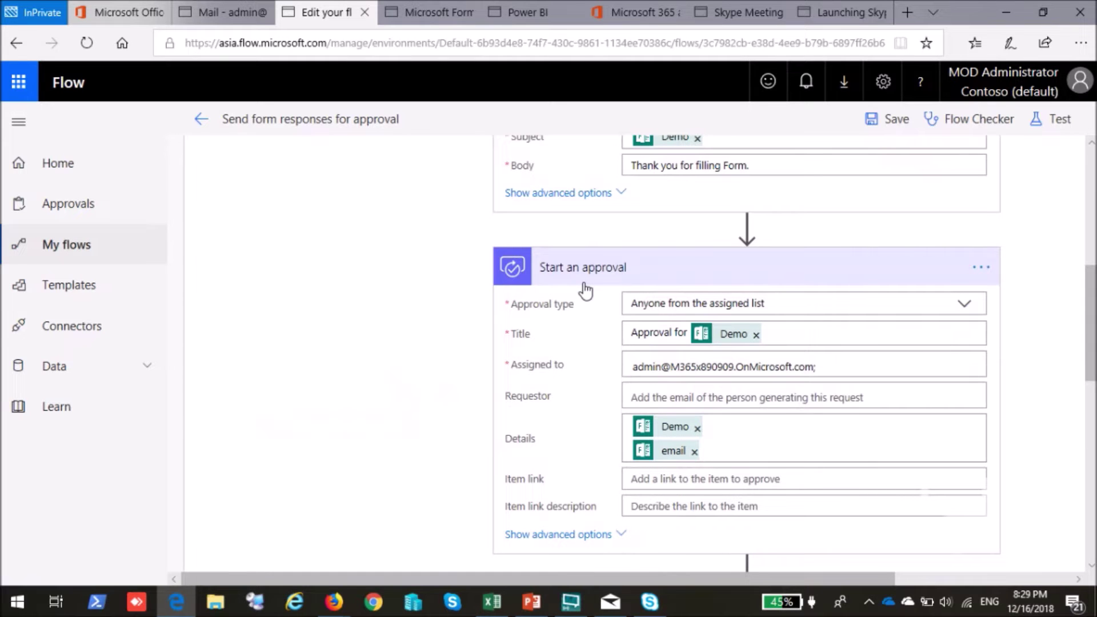
scroll(586, 291, down, 9)
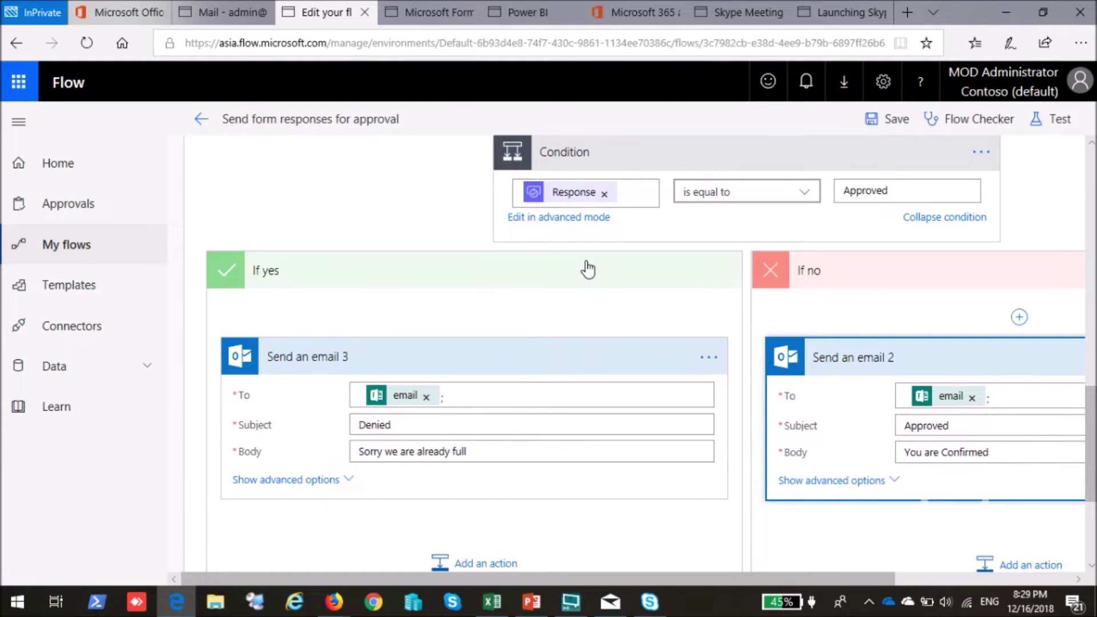
click(437, 12)
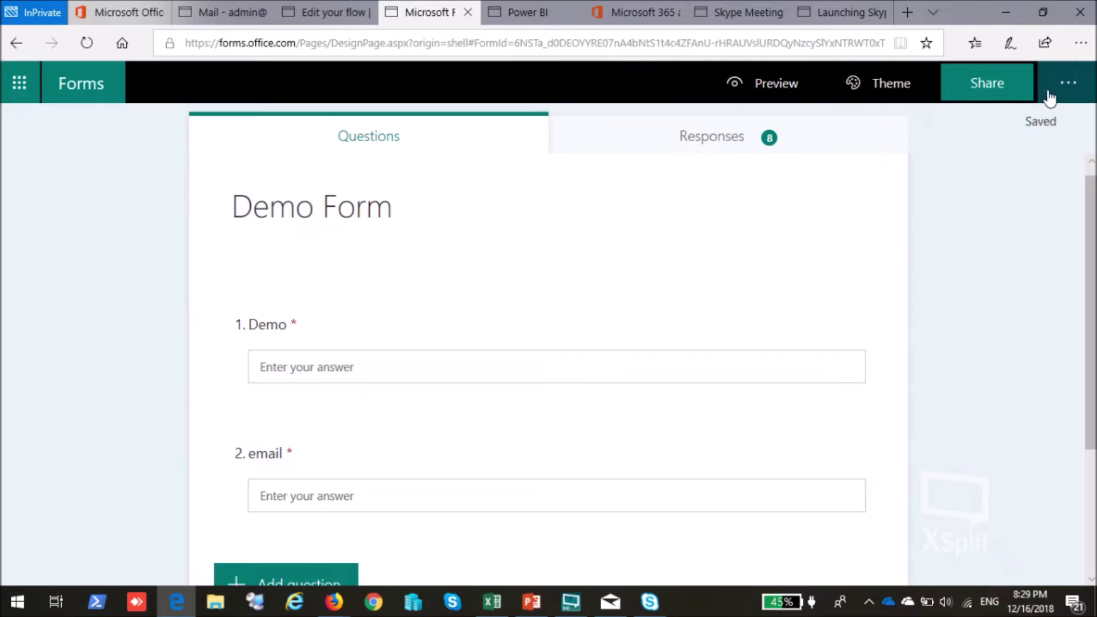
Copy the Demo Form share link and load it in a new browser tab.
click(1009, 92)
click(1038, 248)
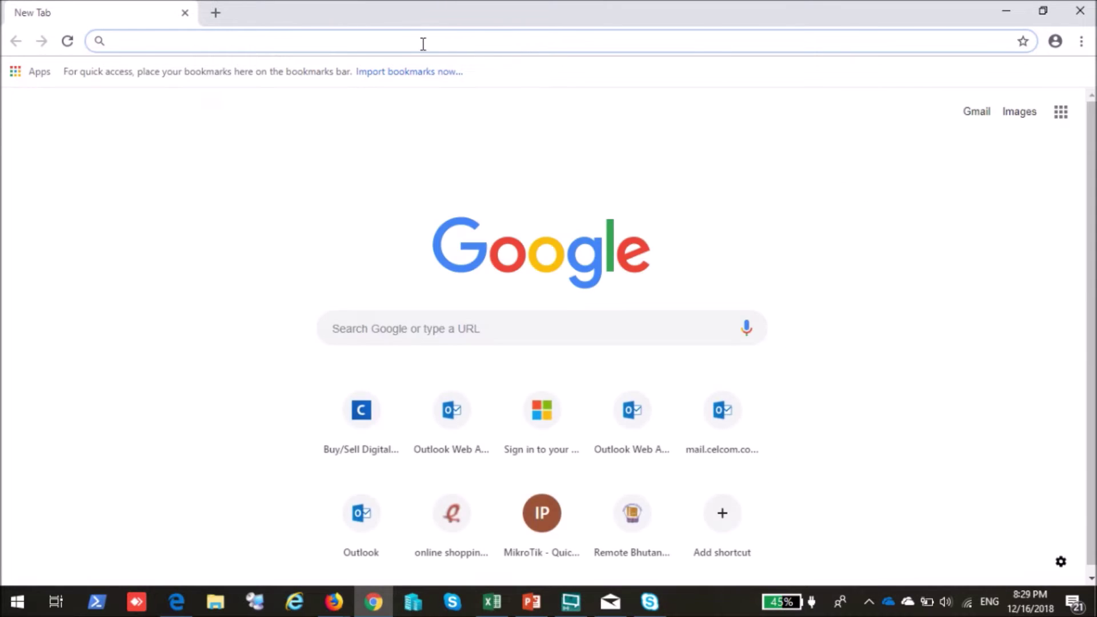
key(ctrl+v)
key(Return)
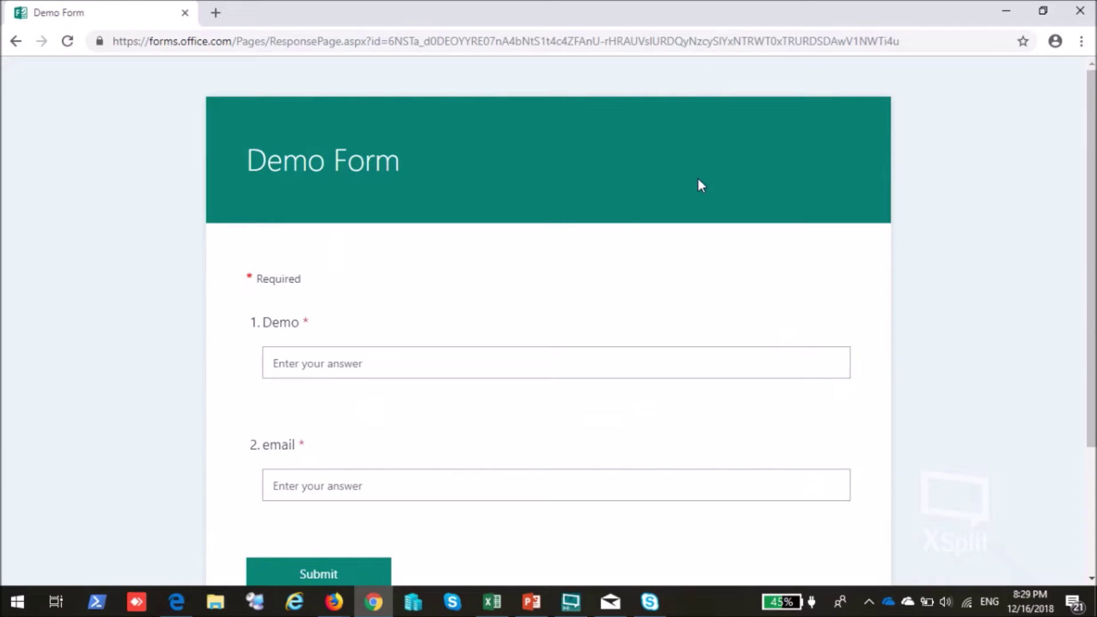
Answer the Demo question with the respondent's e-mail address and submit the response.
click(429, 360)
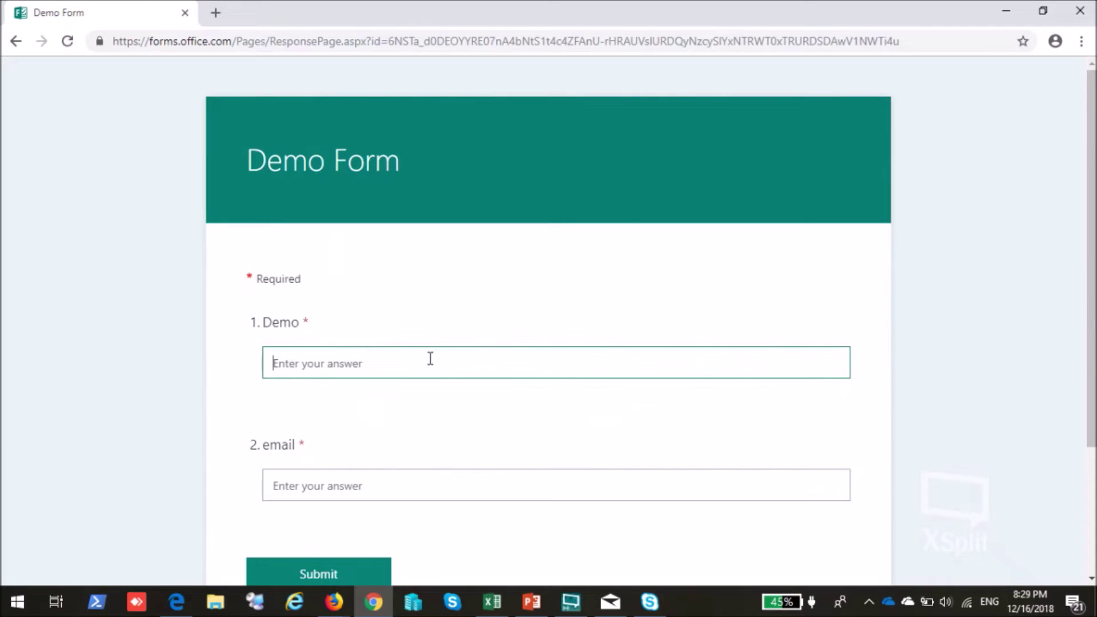
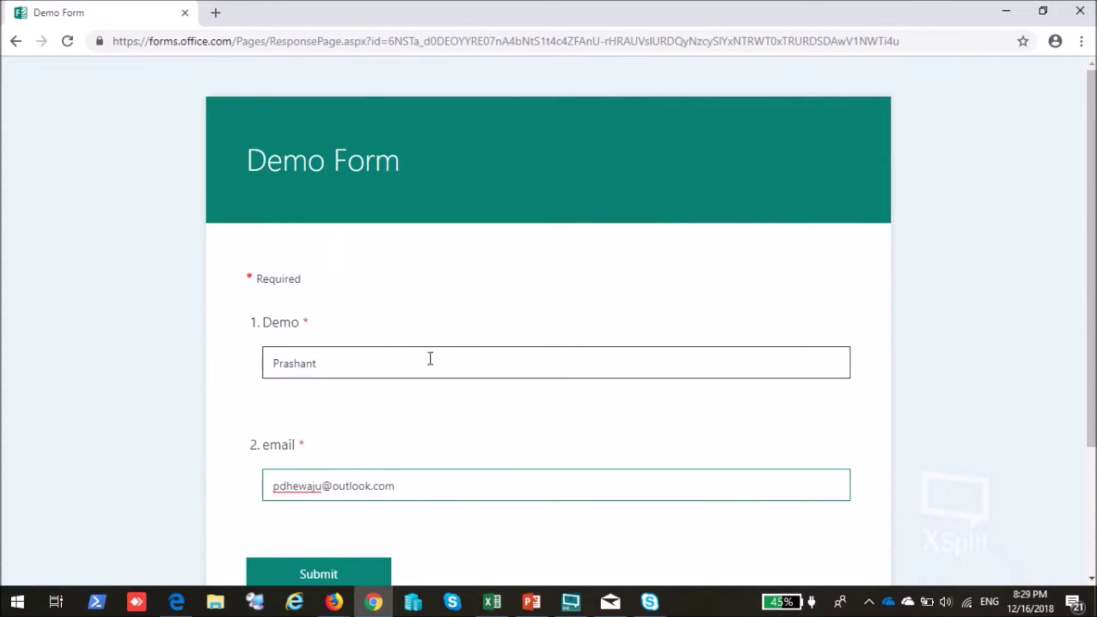
scroll(430, 359, down, 3)
click(342, 420)
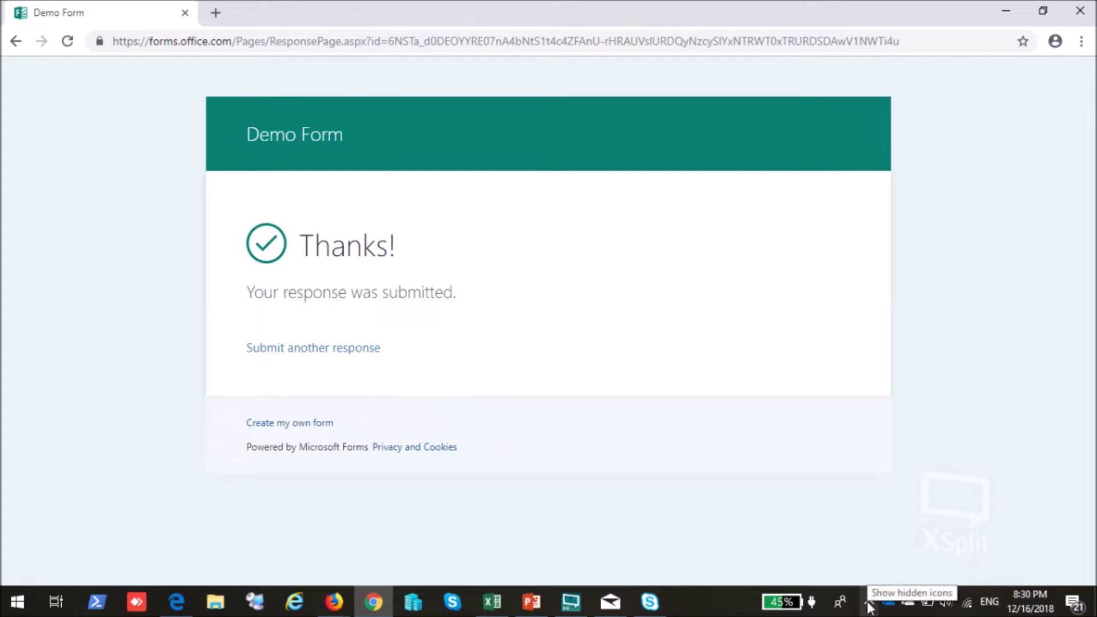
click(611, 602)
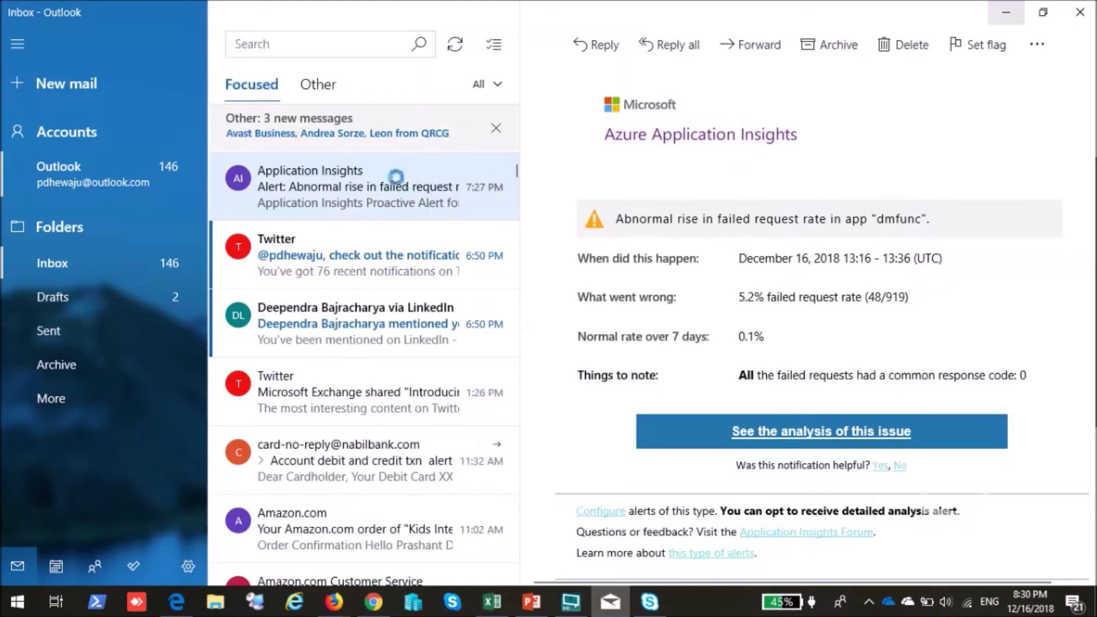
Check the Other and Focused inboxes in Windows Mail for the new message, then return to Edge.
click(314, 85)
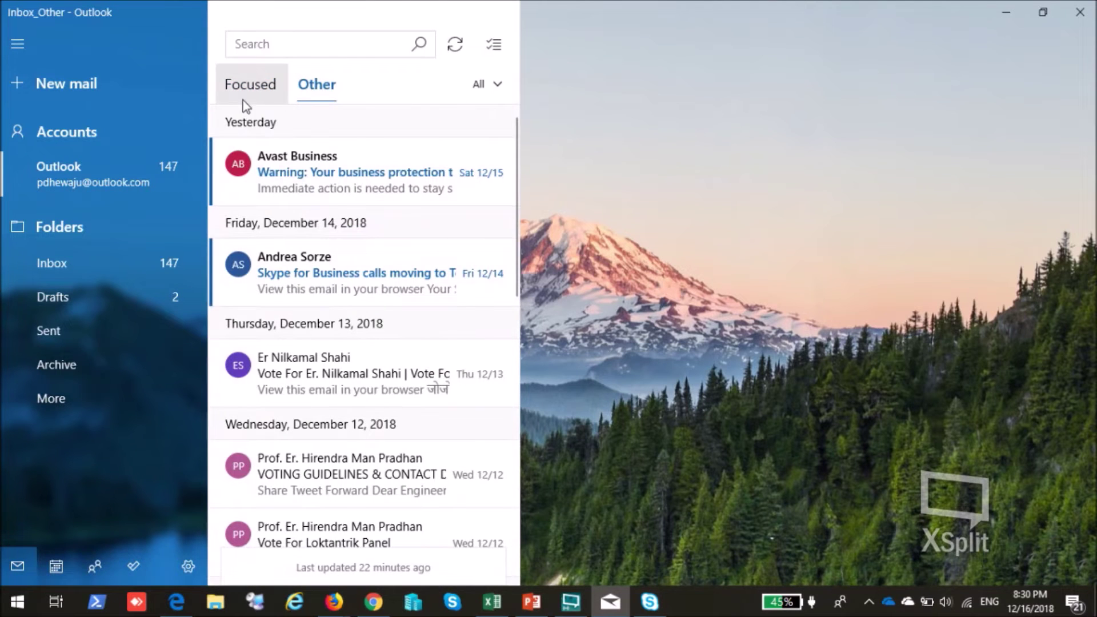
click(243, 100)
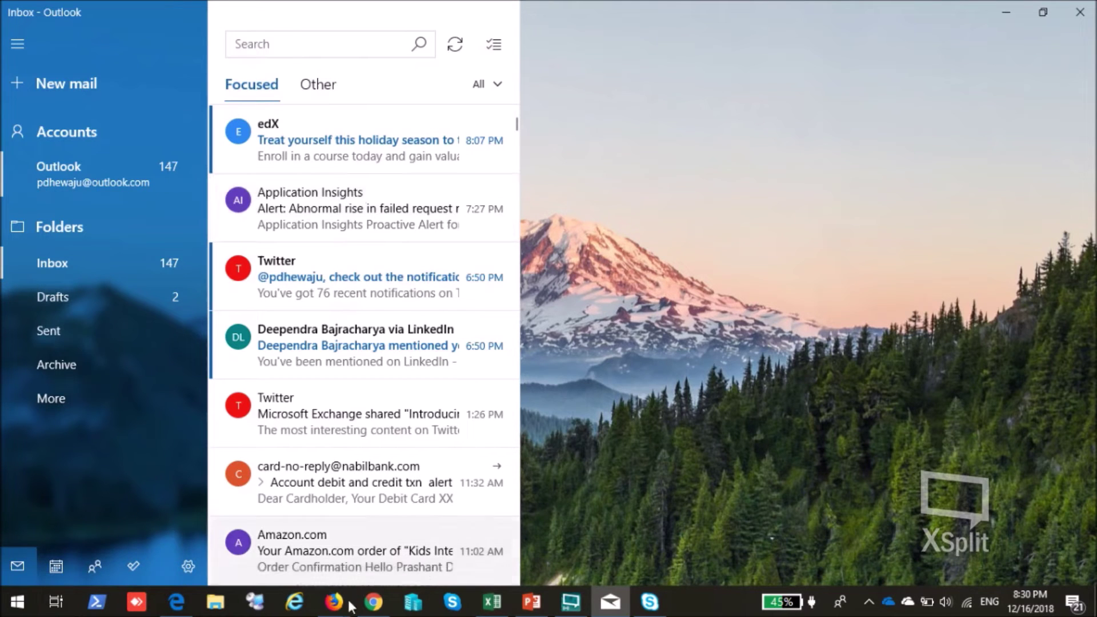
mouse_move(341, 609)
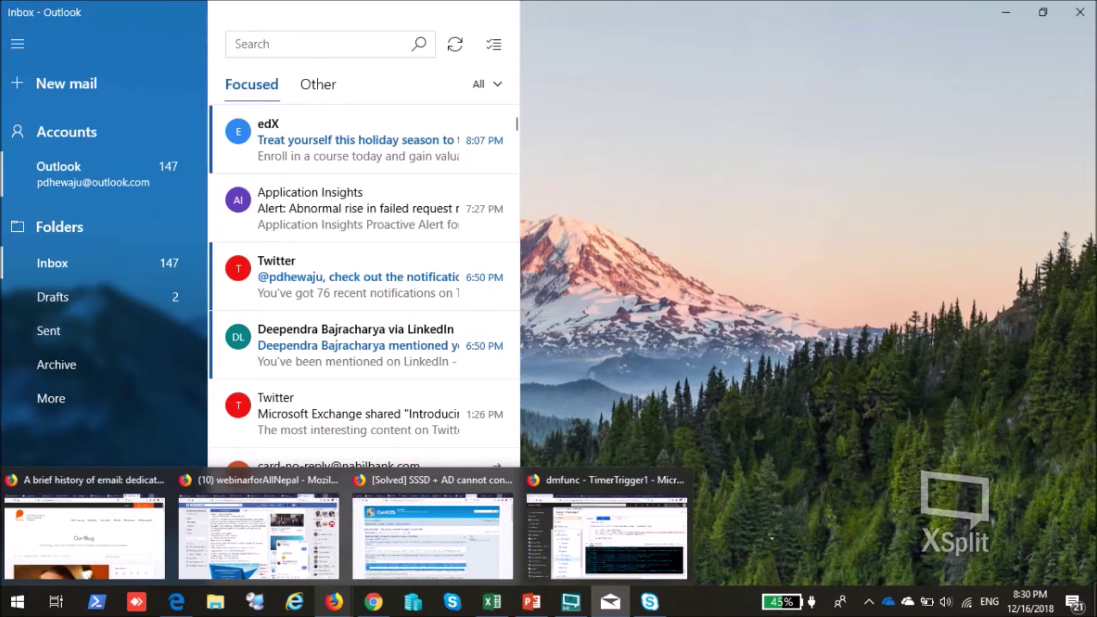
click(176, 601)
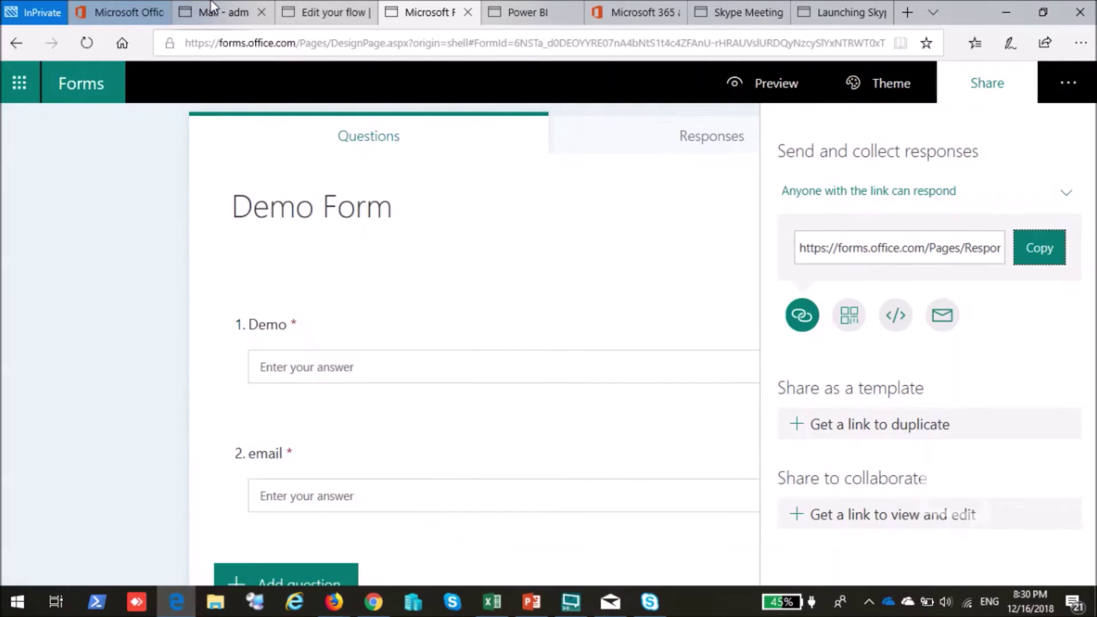
Open the Microsoft Flow 'Approval for…' request in the administrator's Outlook inbox, showing Approve/Reject.
click(212, 7)
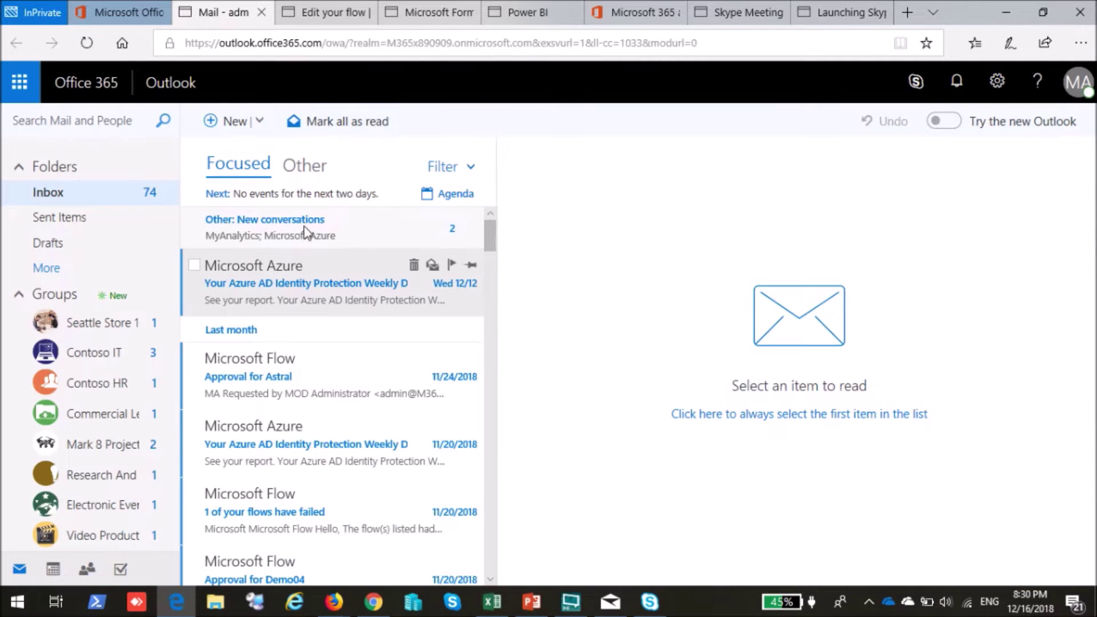
click(305, 167)
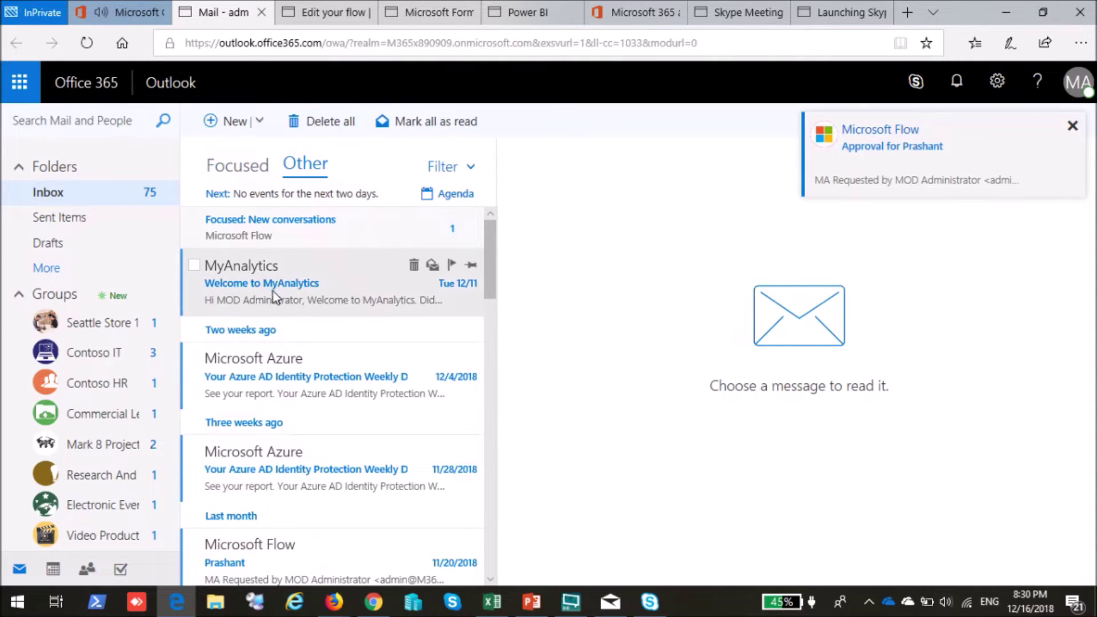
click(245, 170)
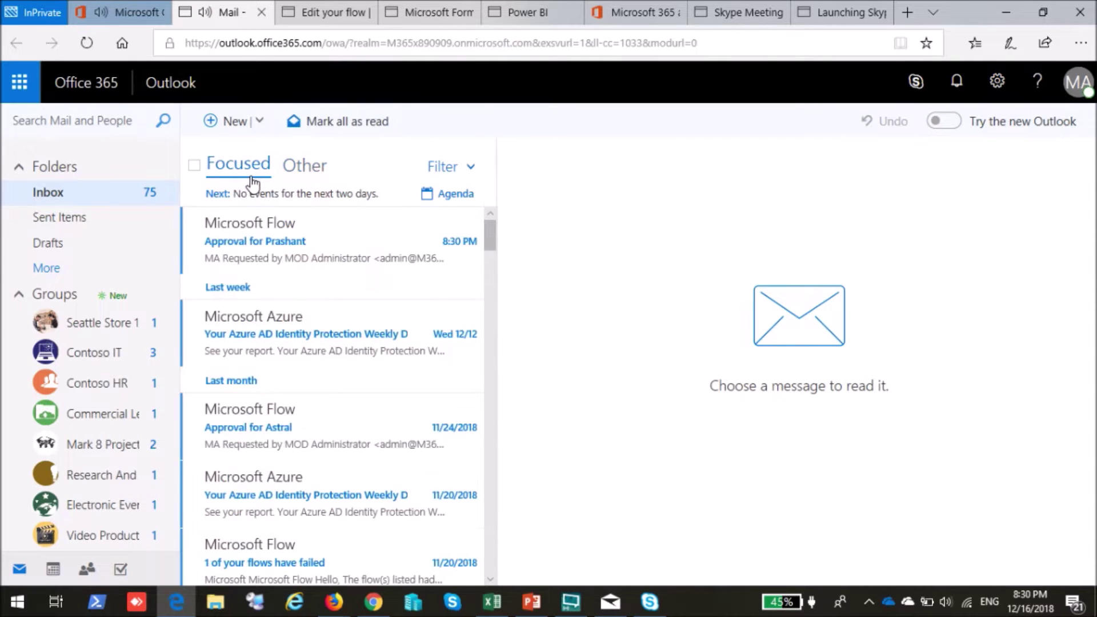
click(280, 254)
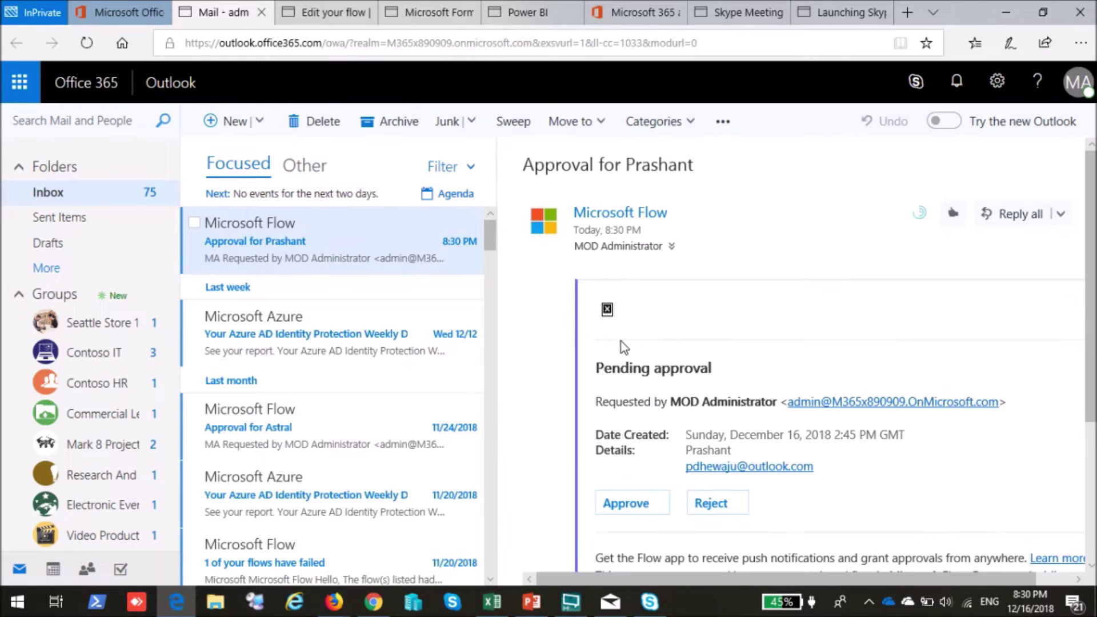
scroll(673, 370, down, 2)
scroll(714, 381, down, 2)
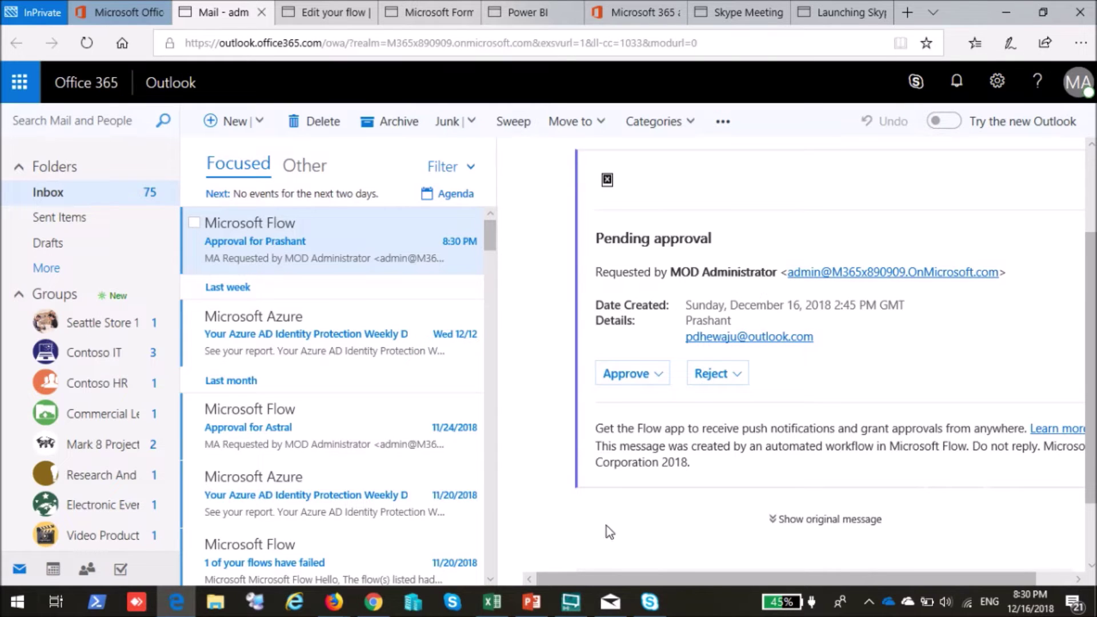
click(623, 605)
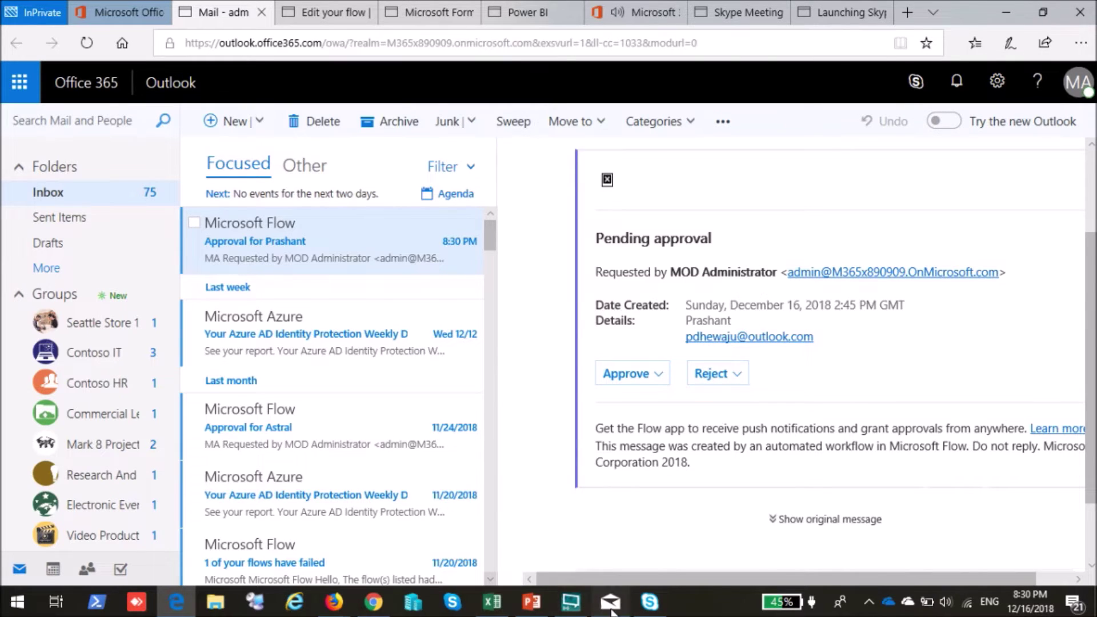
Check the respondent's Other and Focused mail, then bring forward the Azure portal dmfunc window.
click(315, 84)
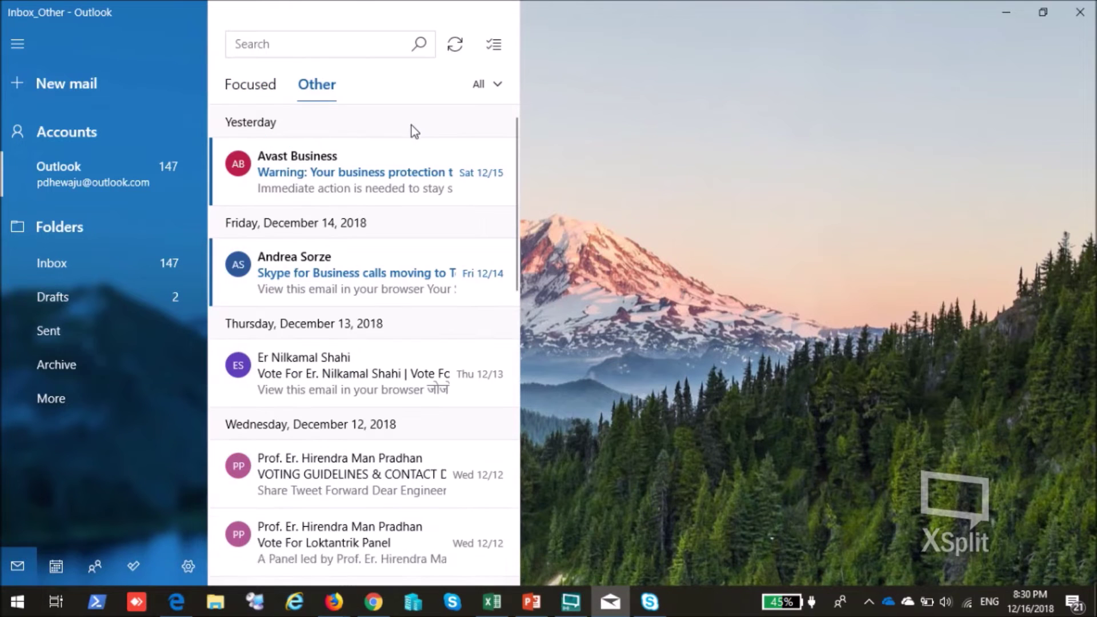
click(255, 86)
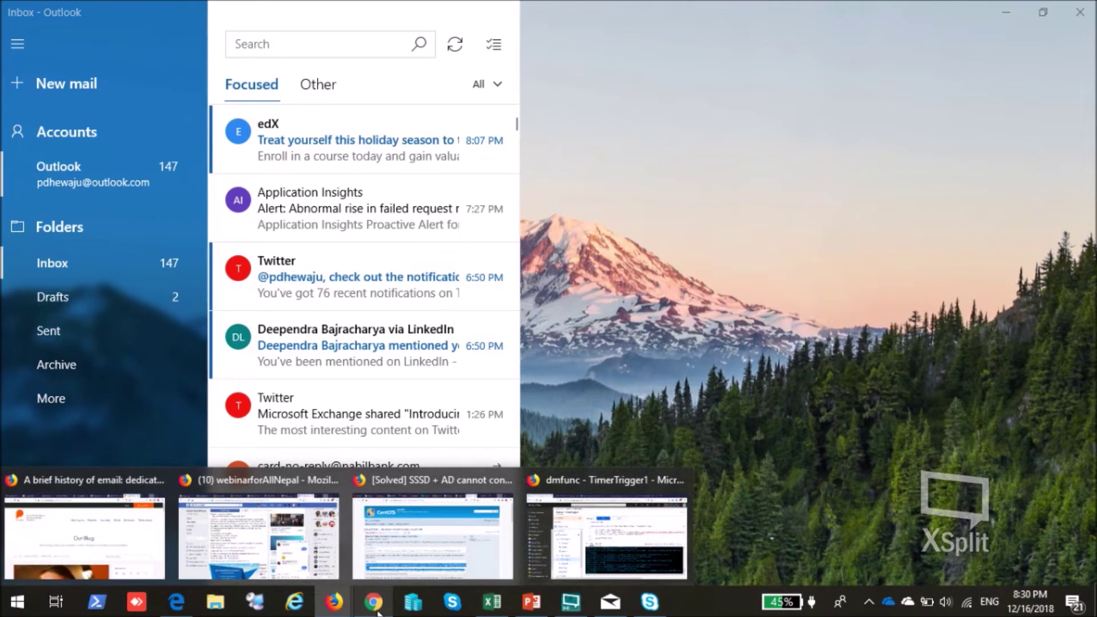
click(605, 531)
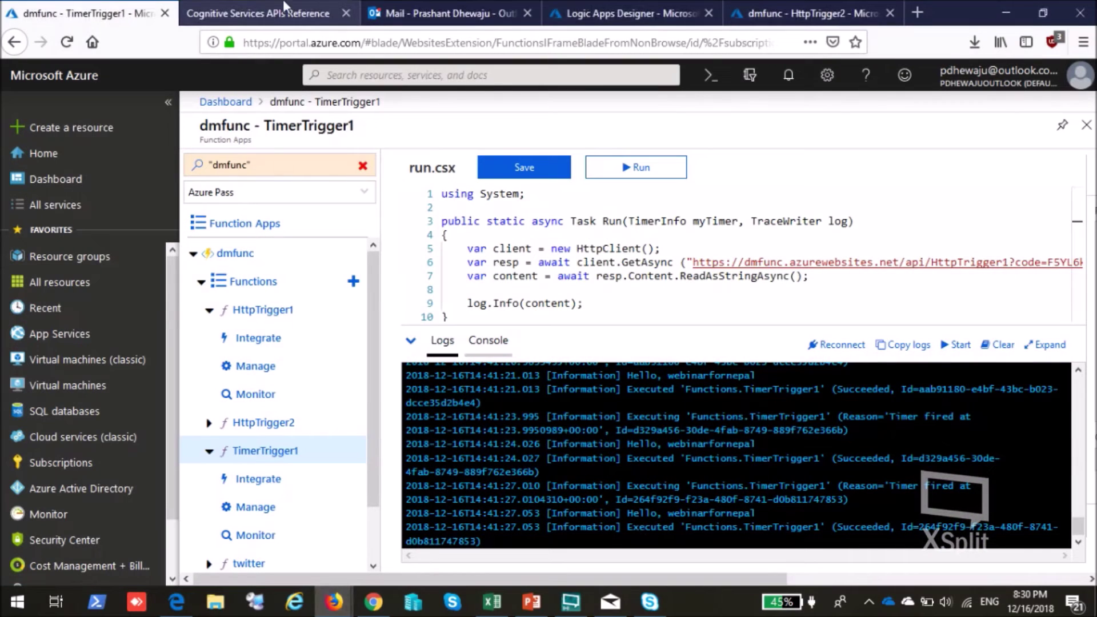
Look through the Outlook.com Other and Focused mail lists for the thank-you reply.
click(439, 13)
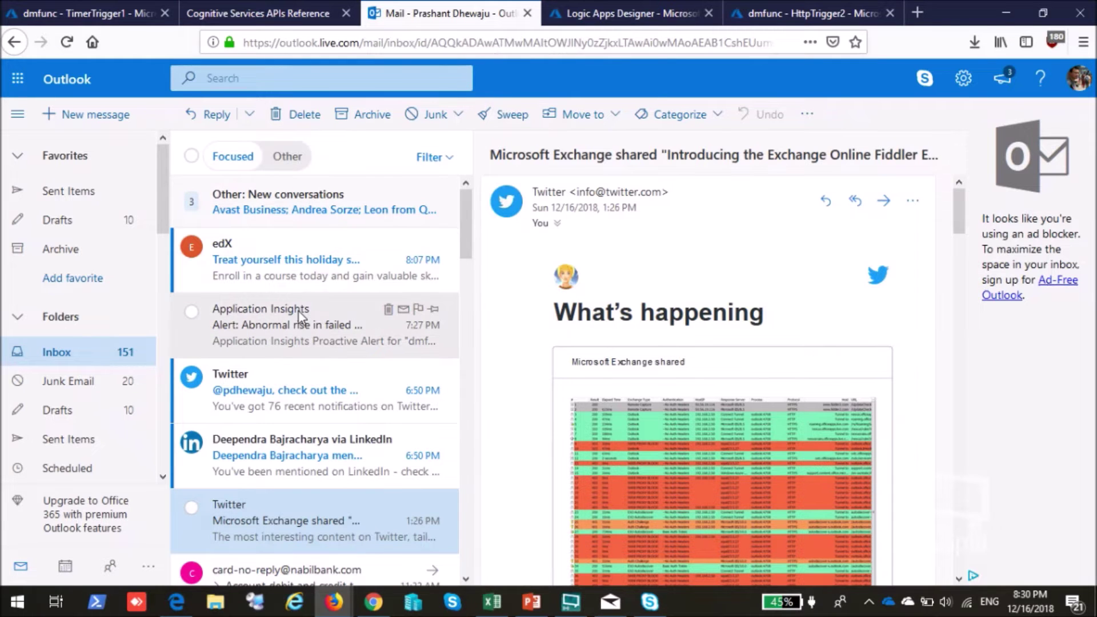
click(288, 157)
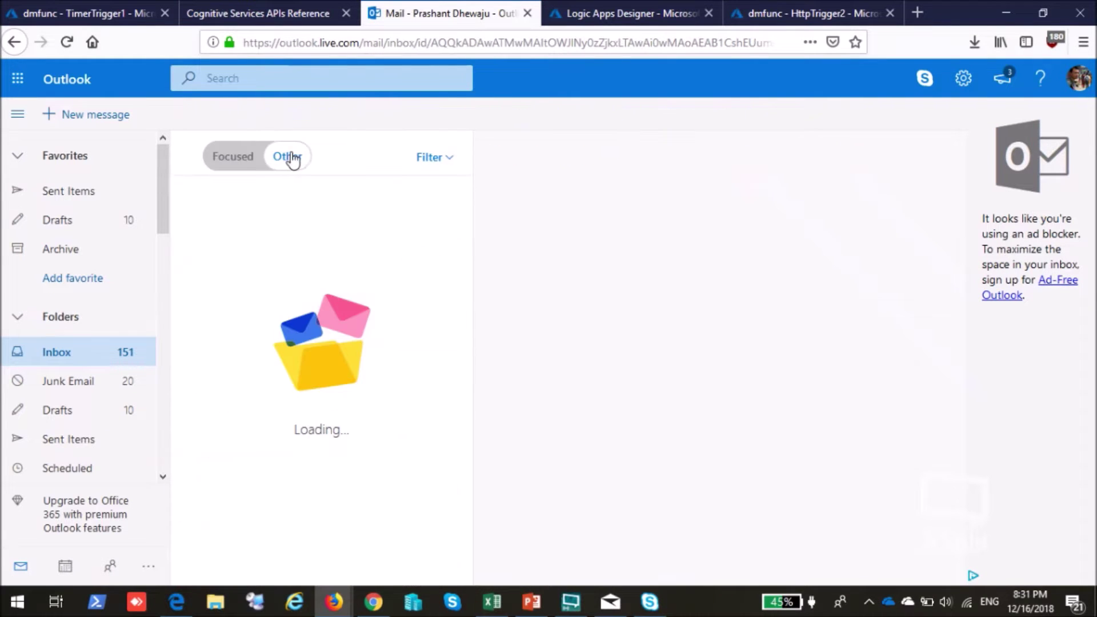
click(232, 156)
drag(161, 205, 189, 242)
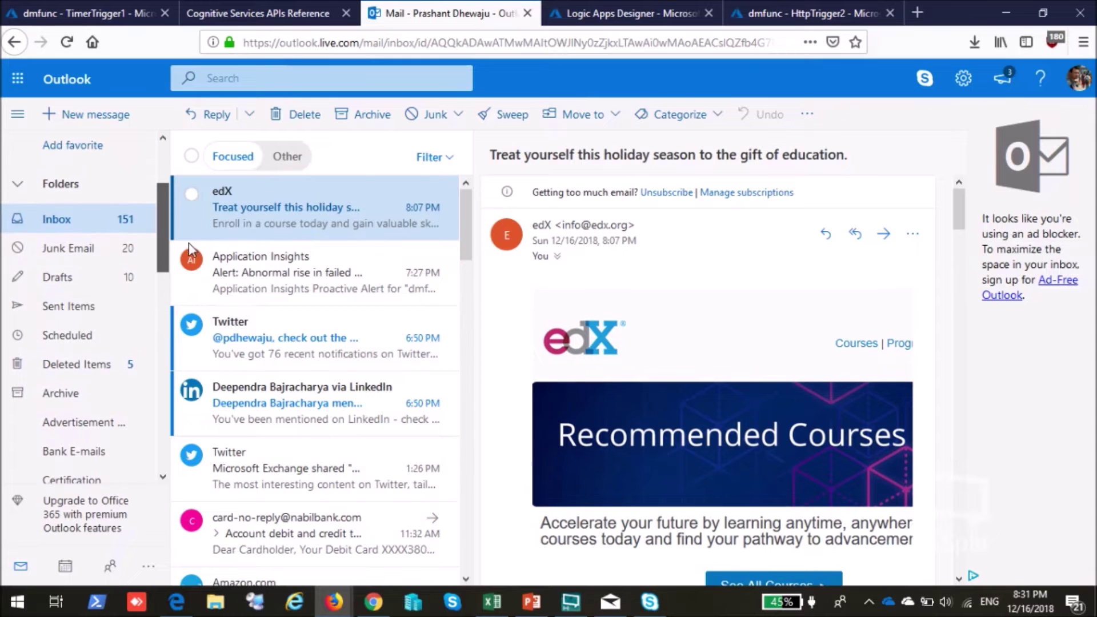
Move the 'Thank you for filling Form.' message from Junk Email into the Inbox.
click(92, 250)
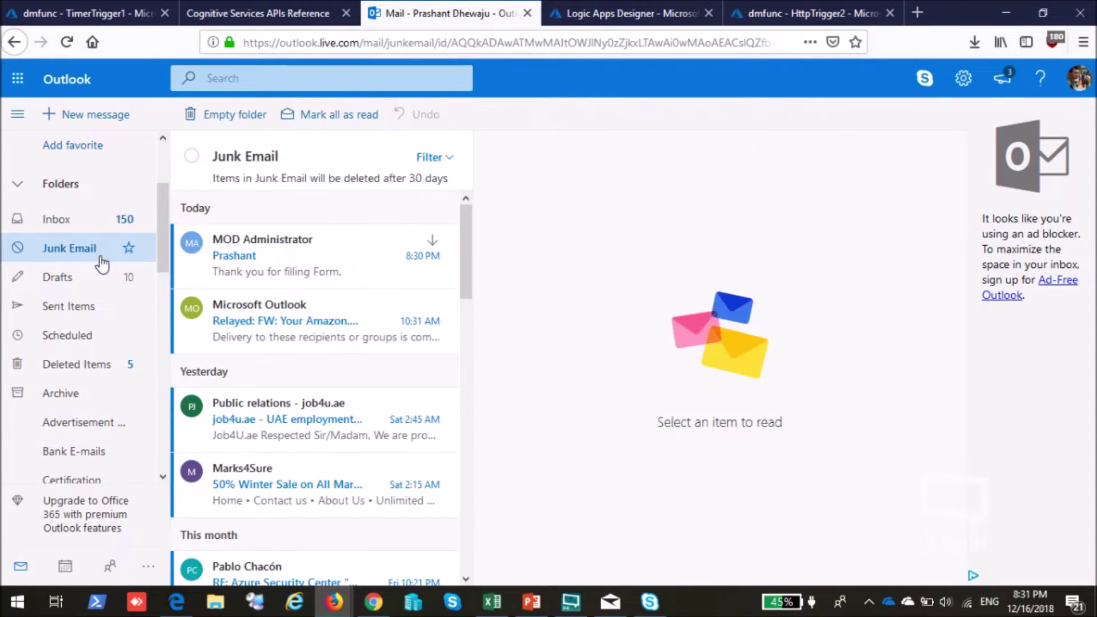
click(299, 256)
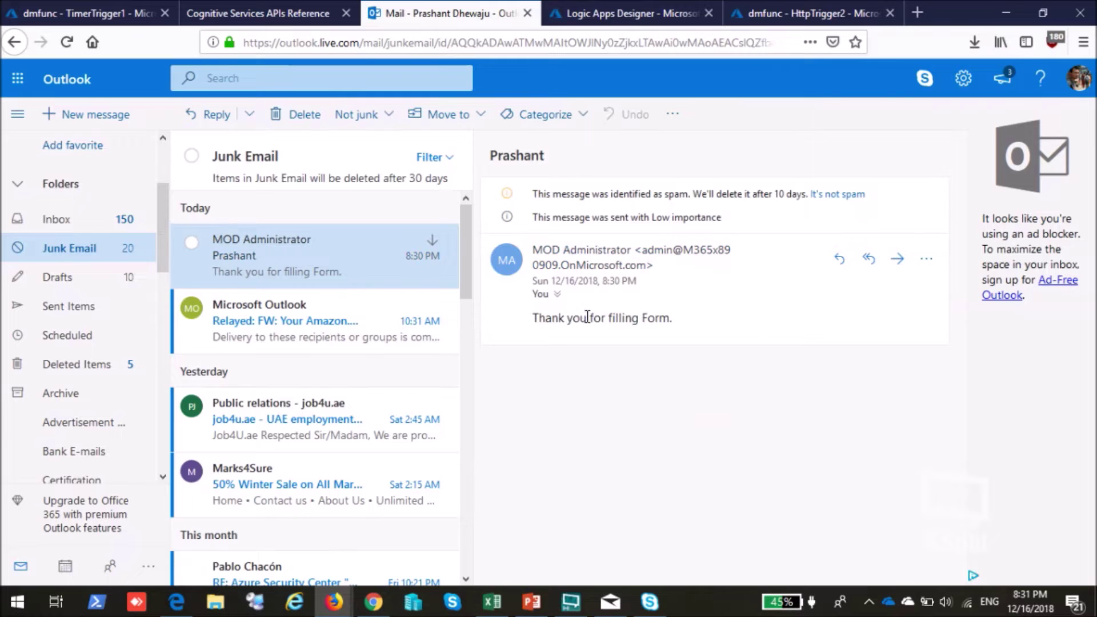
drag(264, 241, 66, 225)
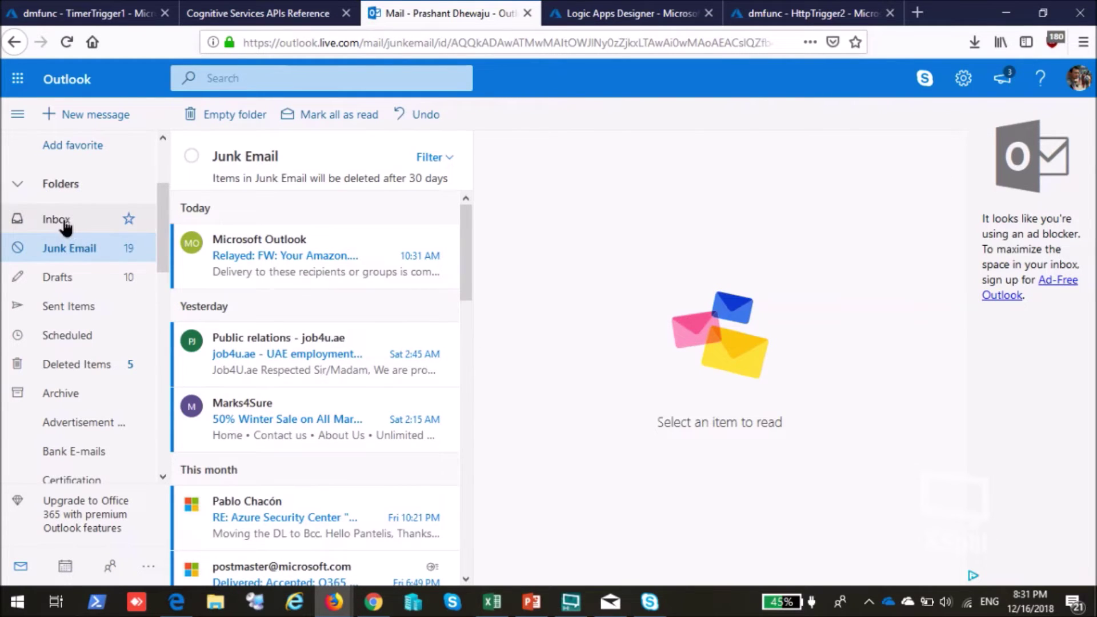
click(66, 225)
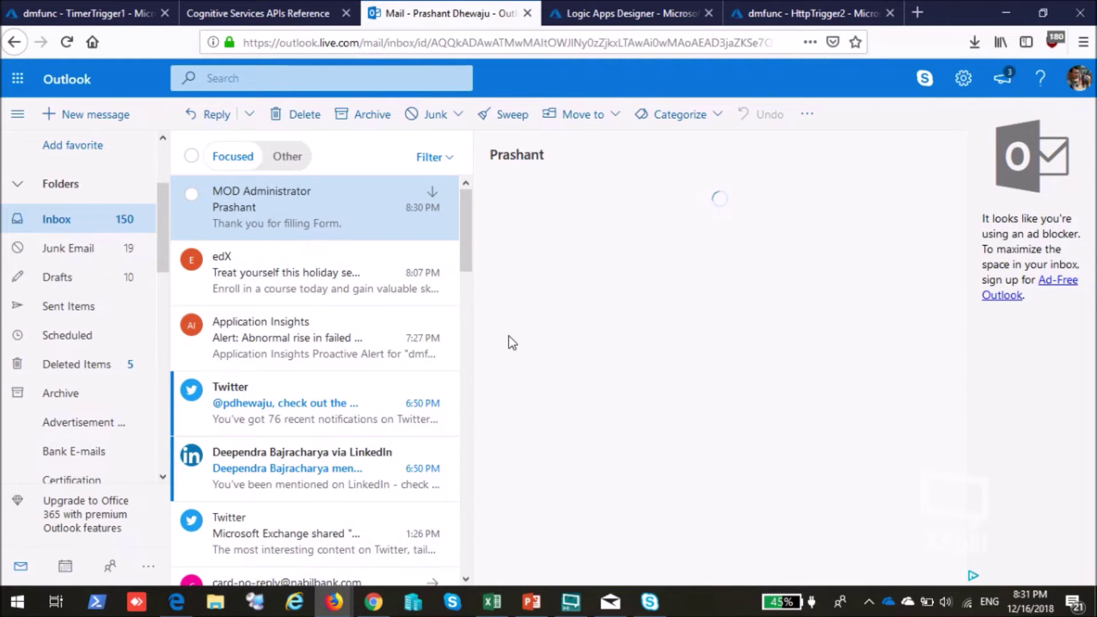
Approve the pending Flow approval request and submit it so it reads Approved.
mouse_move(177, 602)
click(167, 551)
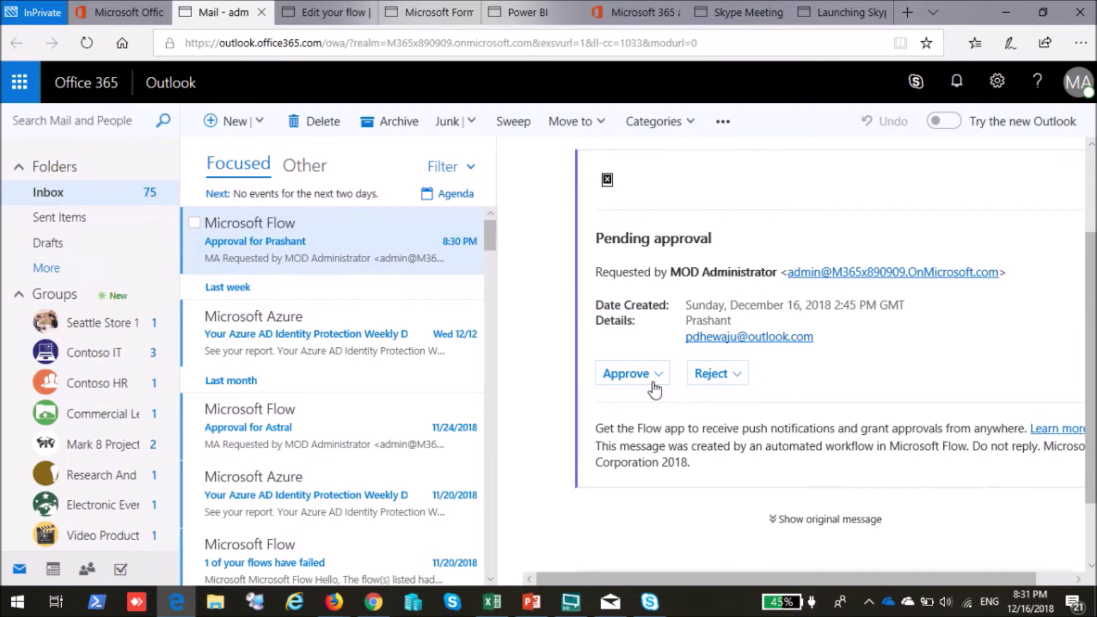
click(654, 382)
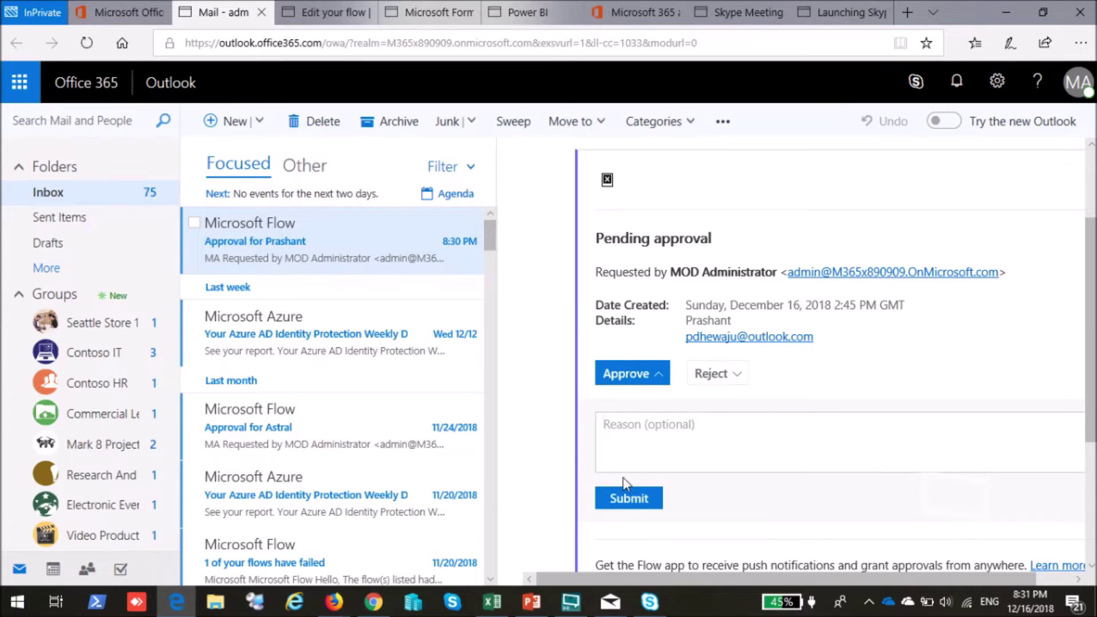
click(630, 499)
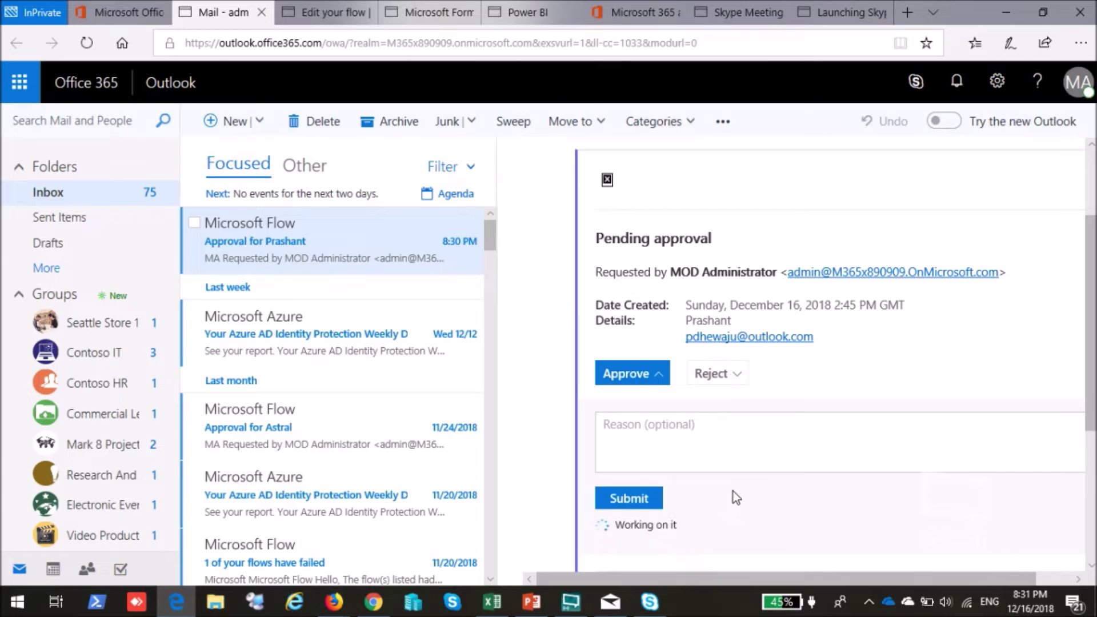
scroll(757, 450, down, 1)
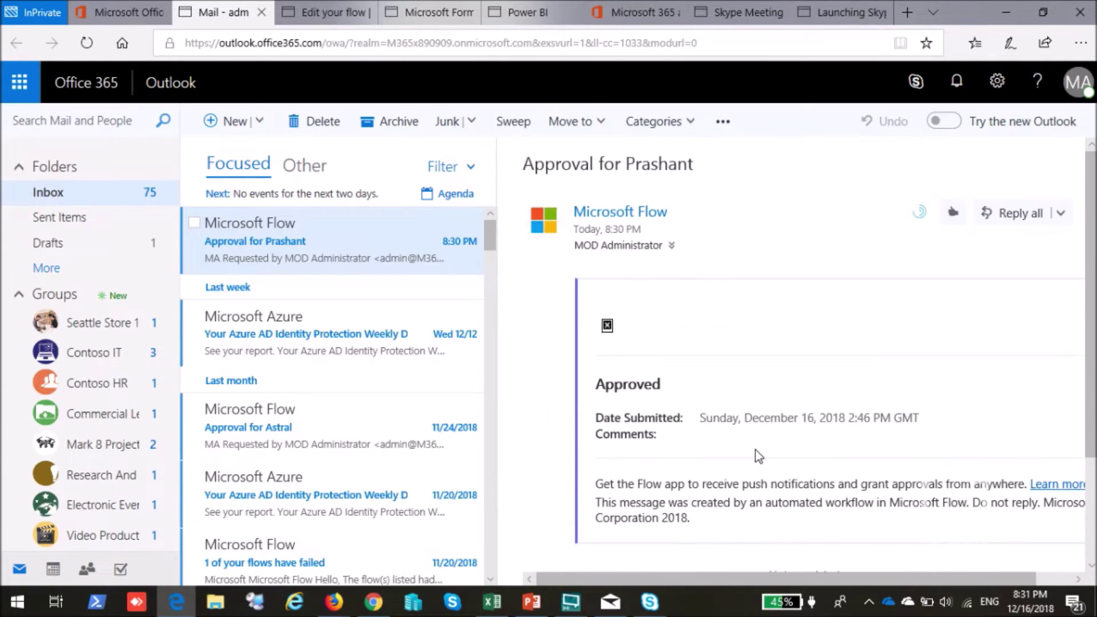
click(612, 604)
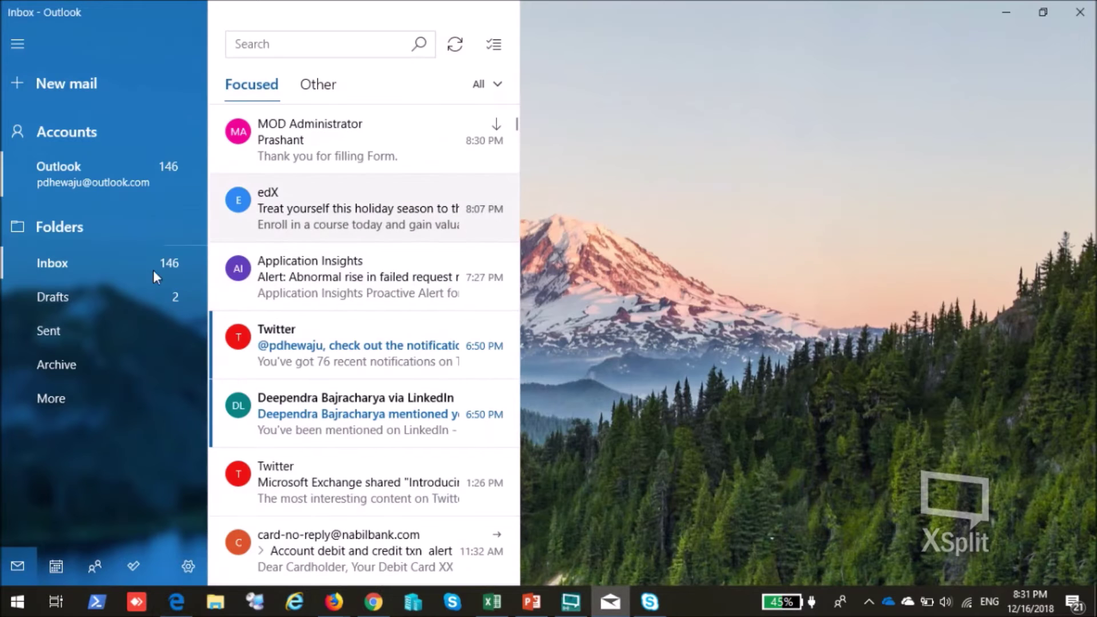
Open the new 'Approved' message reading 'You are Confirmed' in Windows Mail, then minimize Mail.
click(69, 400)
scroll(311, 413, down, 4)
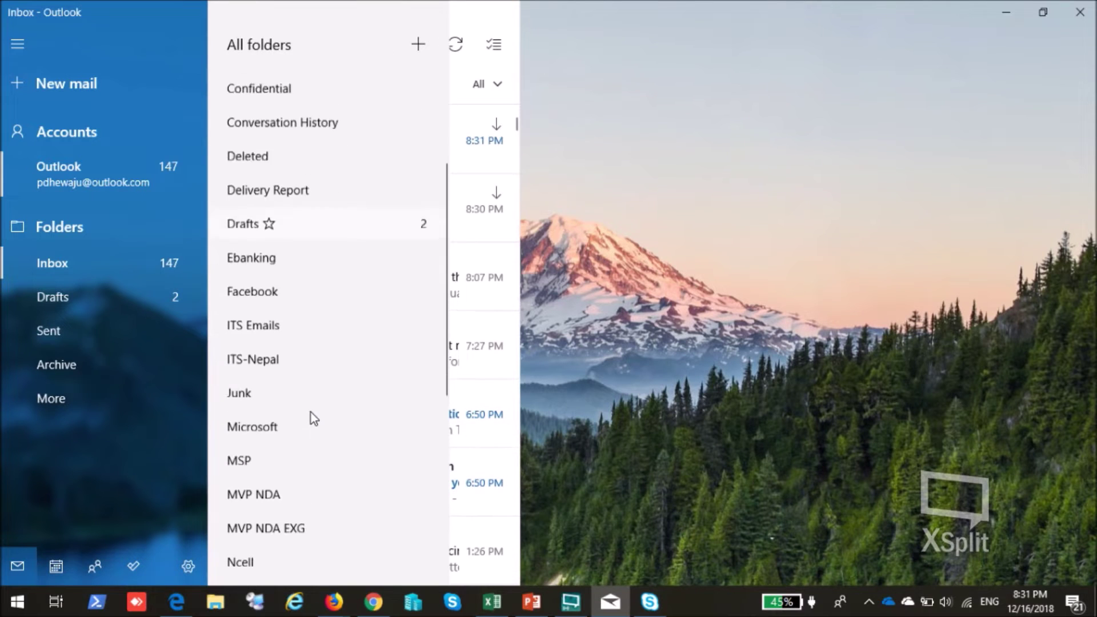
click(659, 186)
click(316, 140)
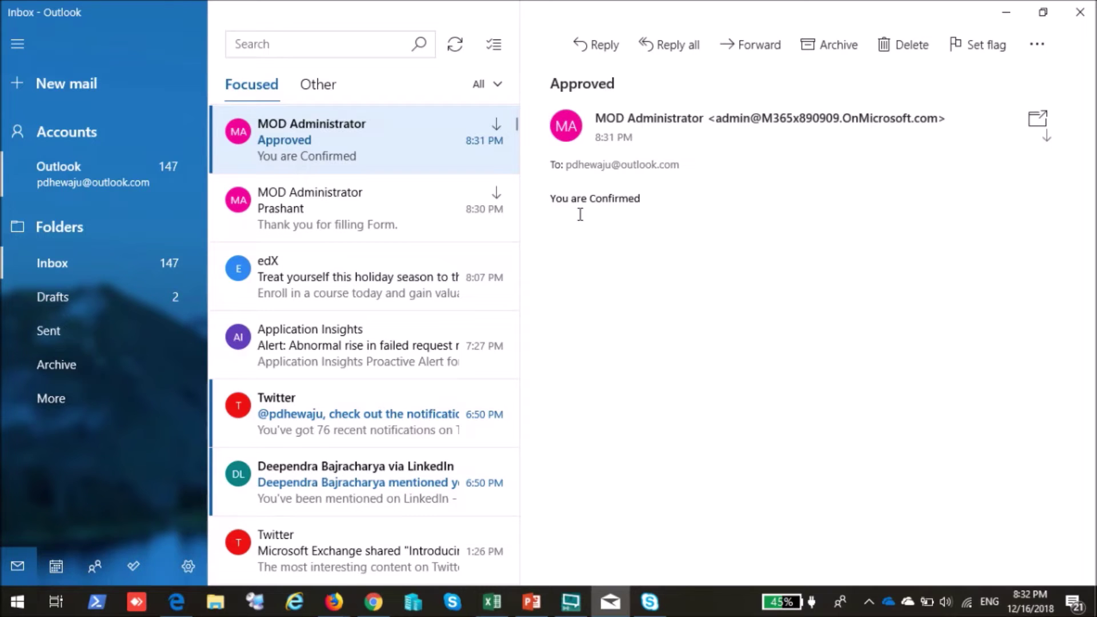
click(1010, 16)
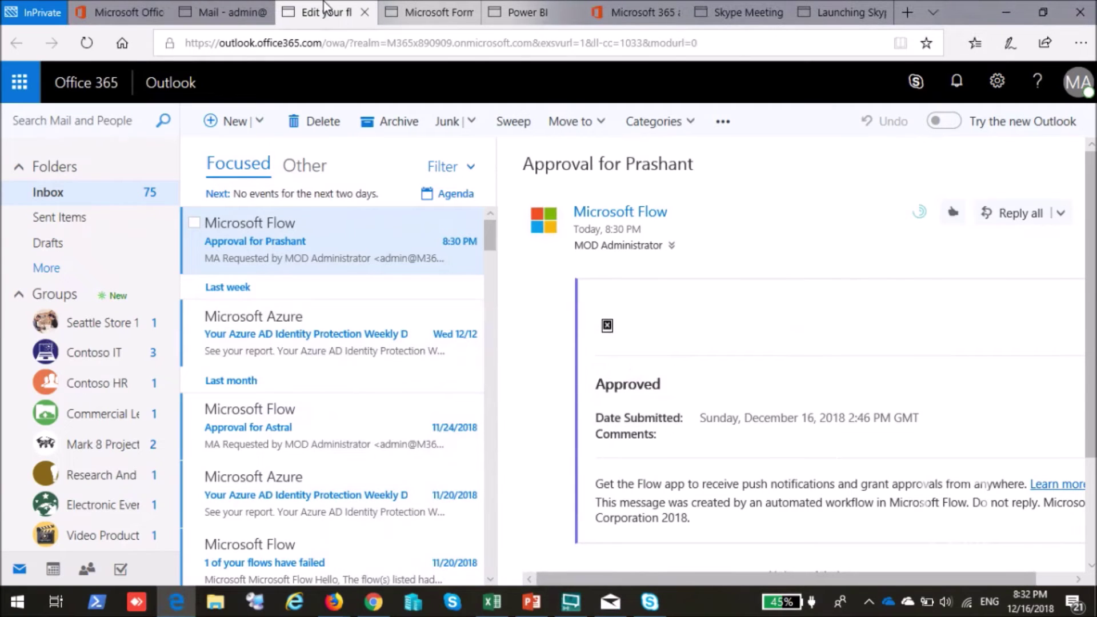
Scroll the flow editor back to the Send an email and Start an approval cards.
click(320, 12)
scroll(639, 426, up, 5)
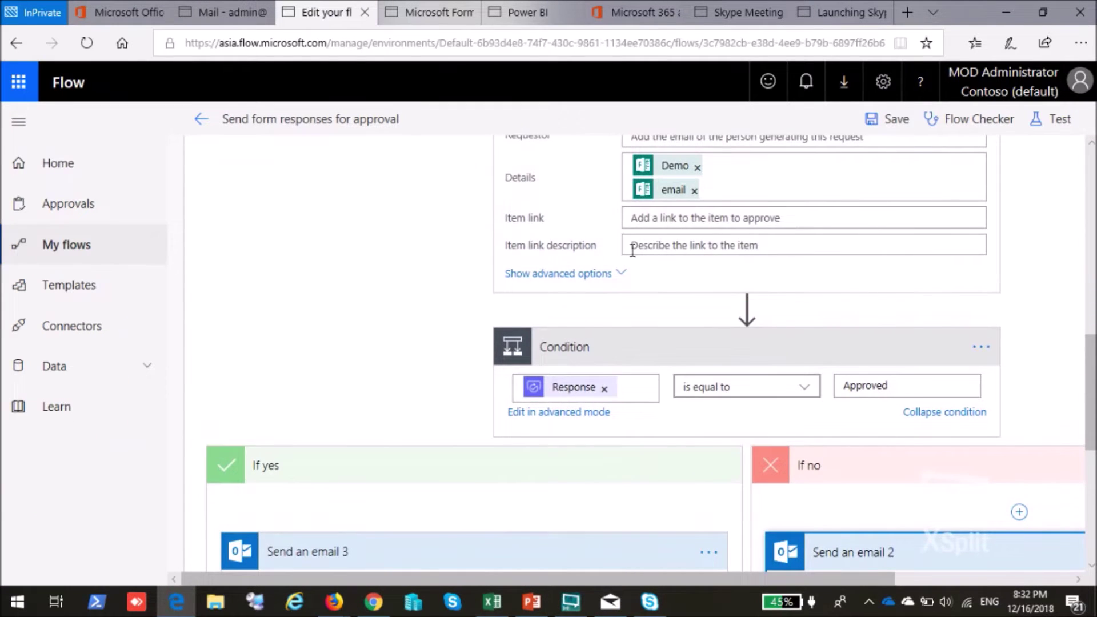
scroll(688, 269, up, 10)
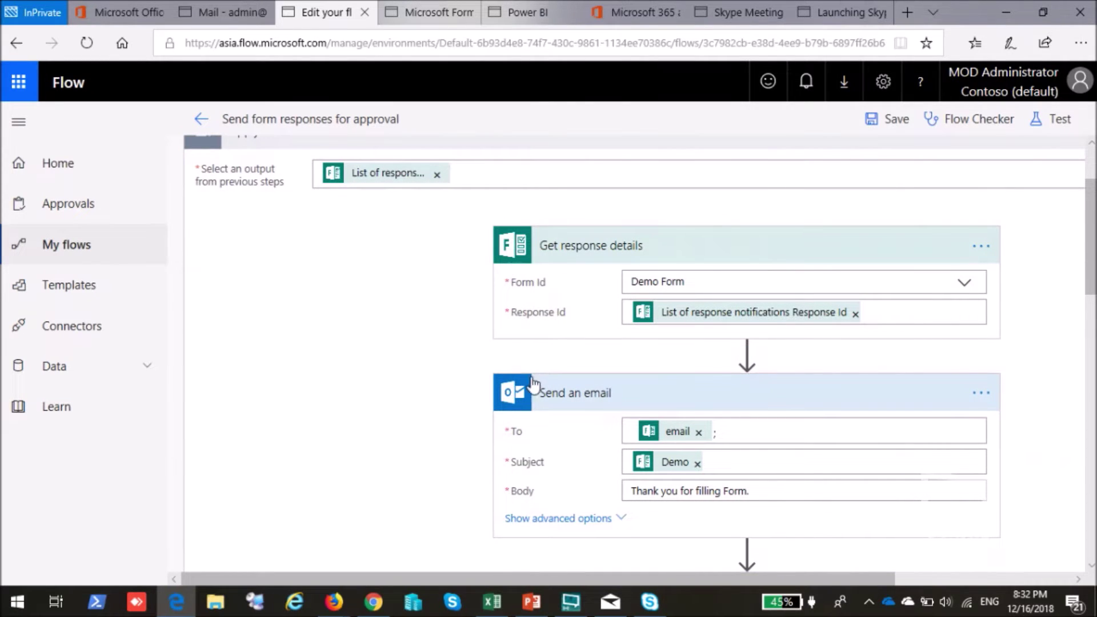
scroll(543, 394, down, 3)
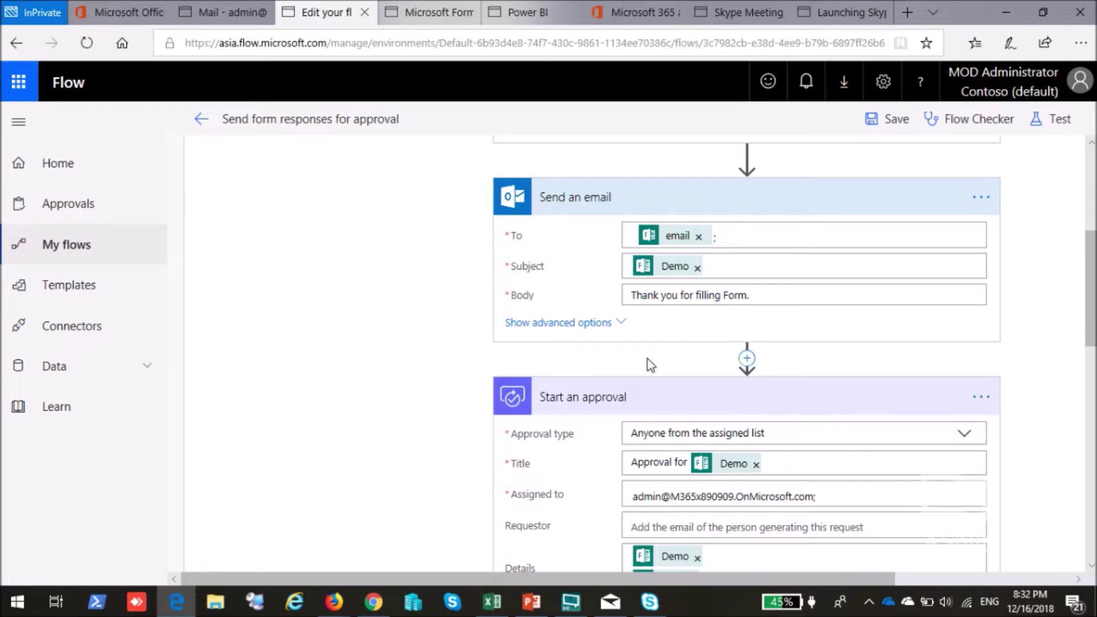
scroll(650, 365, down, 3)
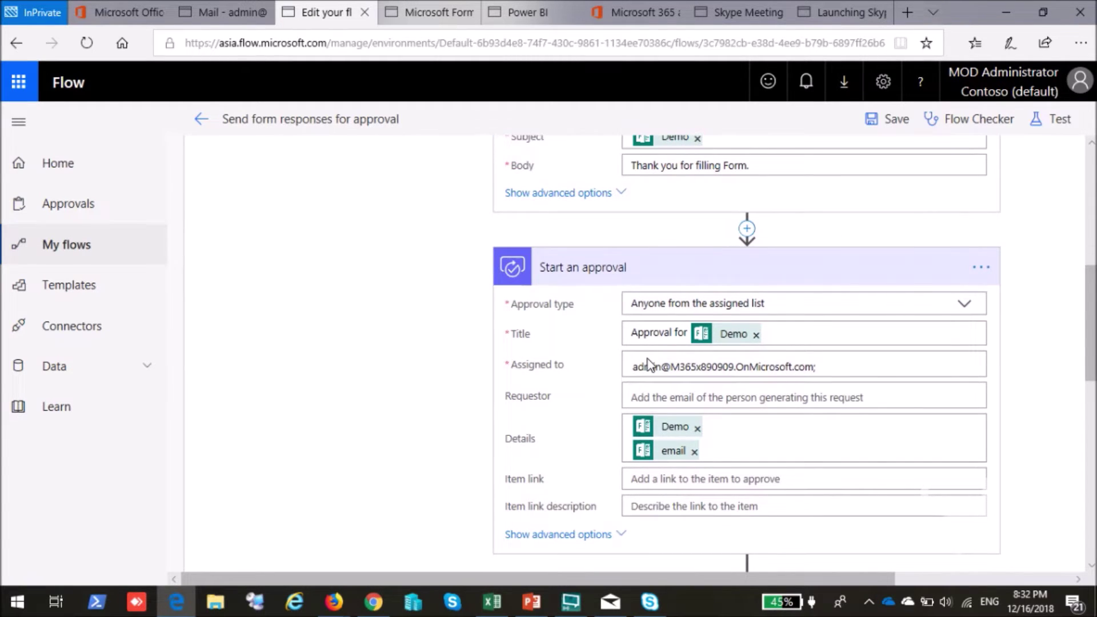
scroll(571, 357, up, 1)
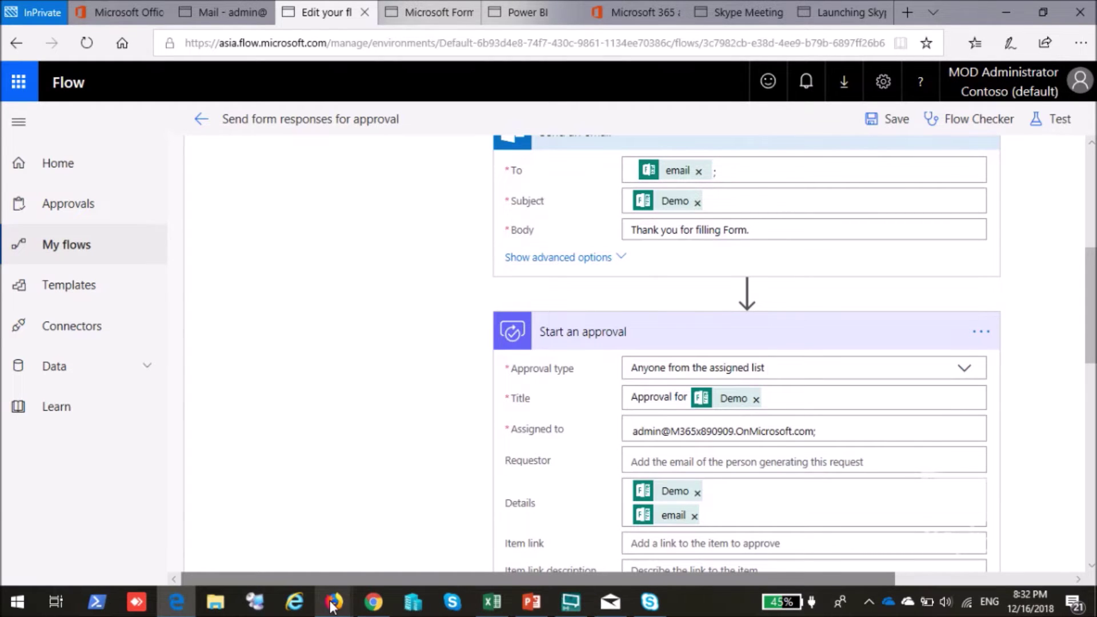
Glance at the Text Analytics API reference, then go to the Logic Apps Designer.
mouse_move(343, 607)
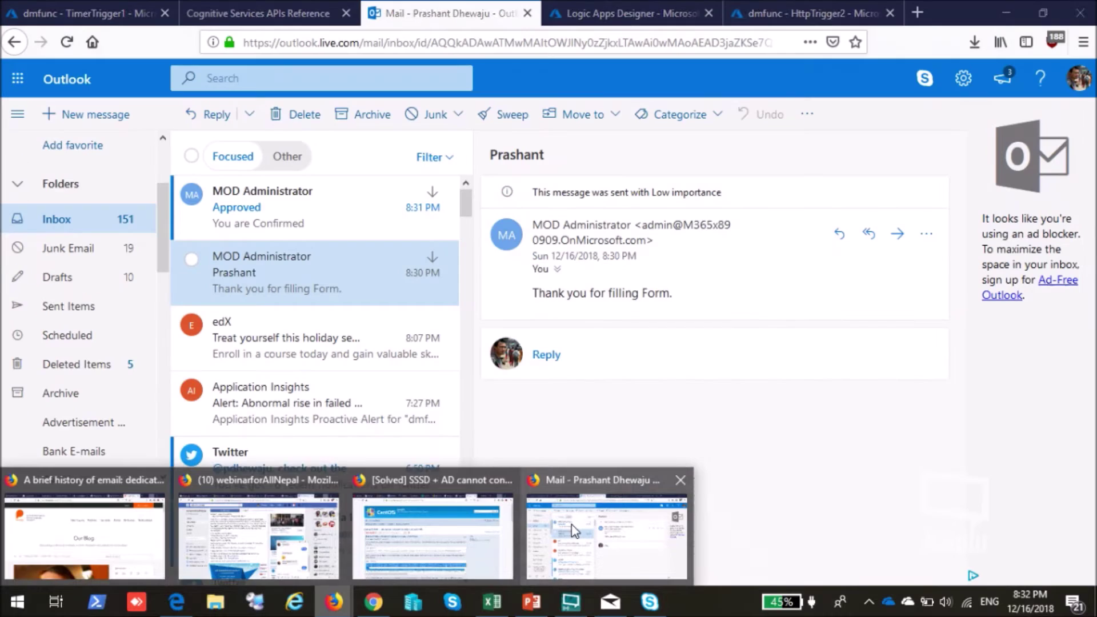
click(563, 531)
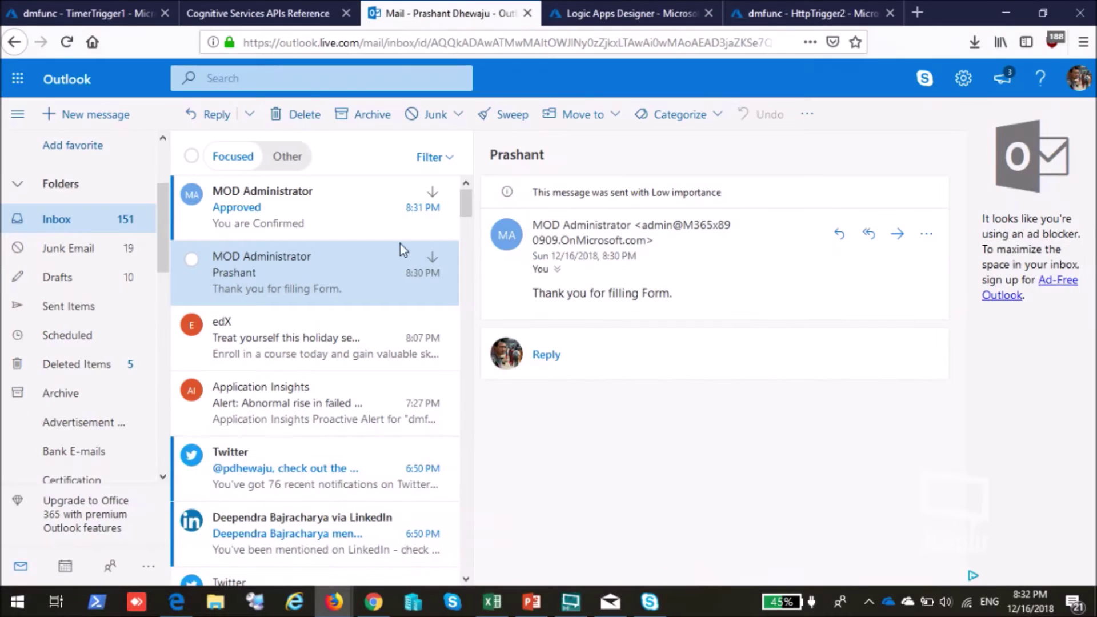
click(269, 8)
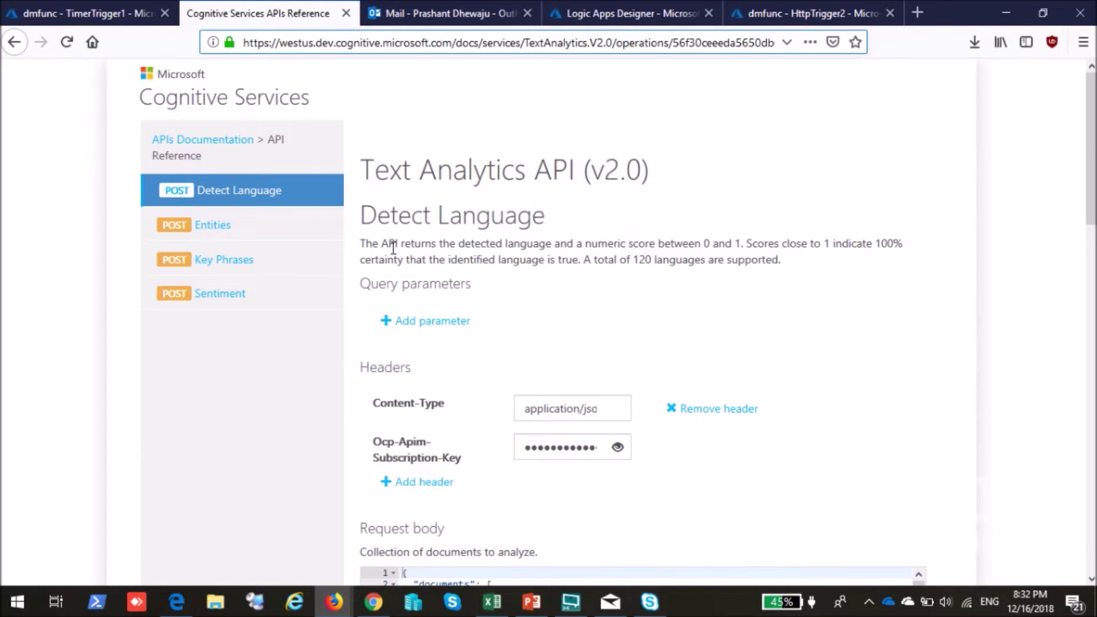
click(629, 8)
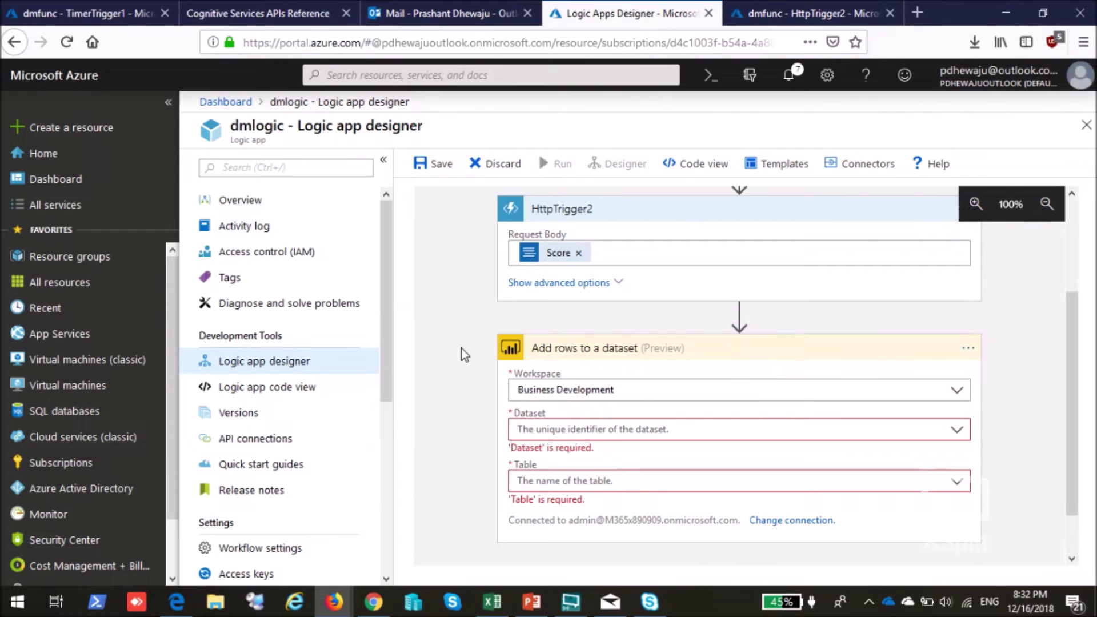
scroll(464, 354, up, 3)
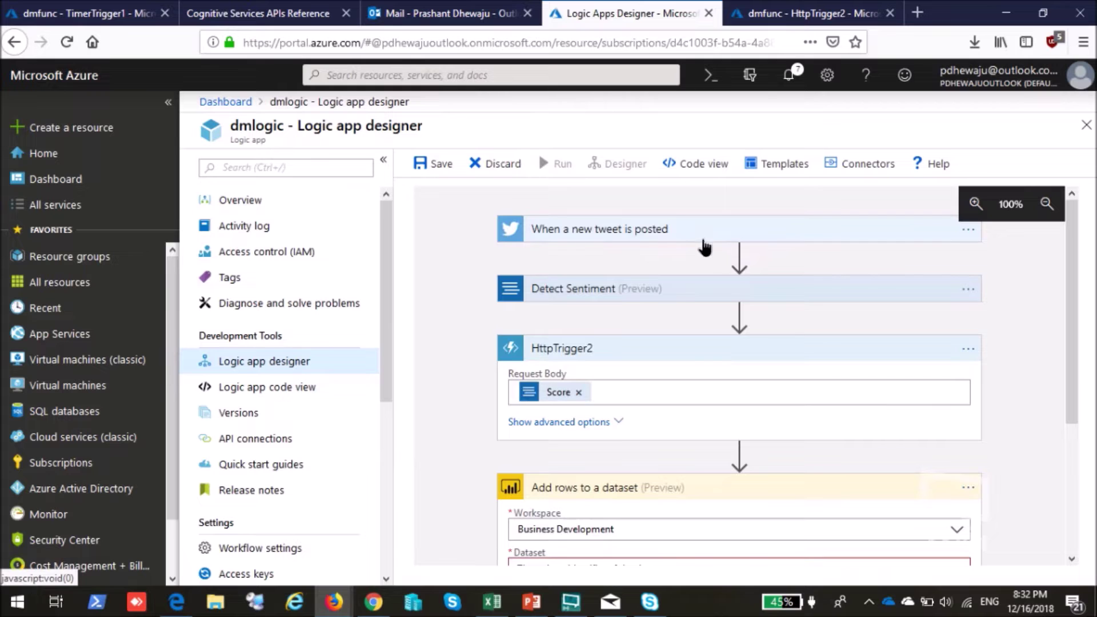
Change the #webinarfornepal tweet trigger's frequency to Second and expand Detect Sentiment.
click(657, 234)
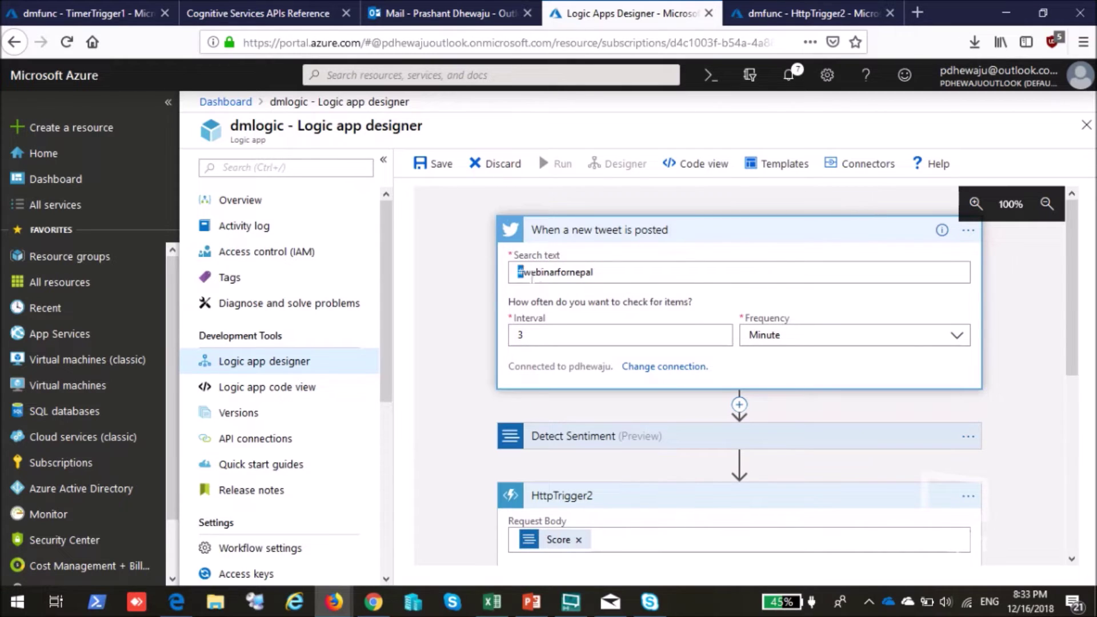
drag(489, 285, 622, 273)
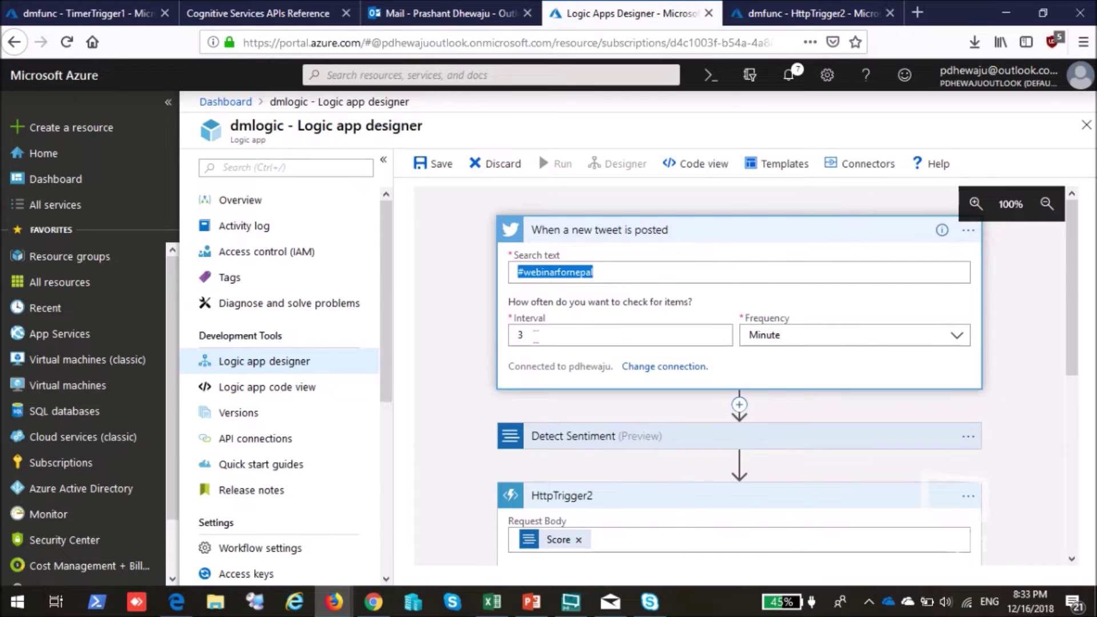
click(931, 341)
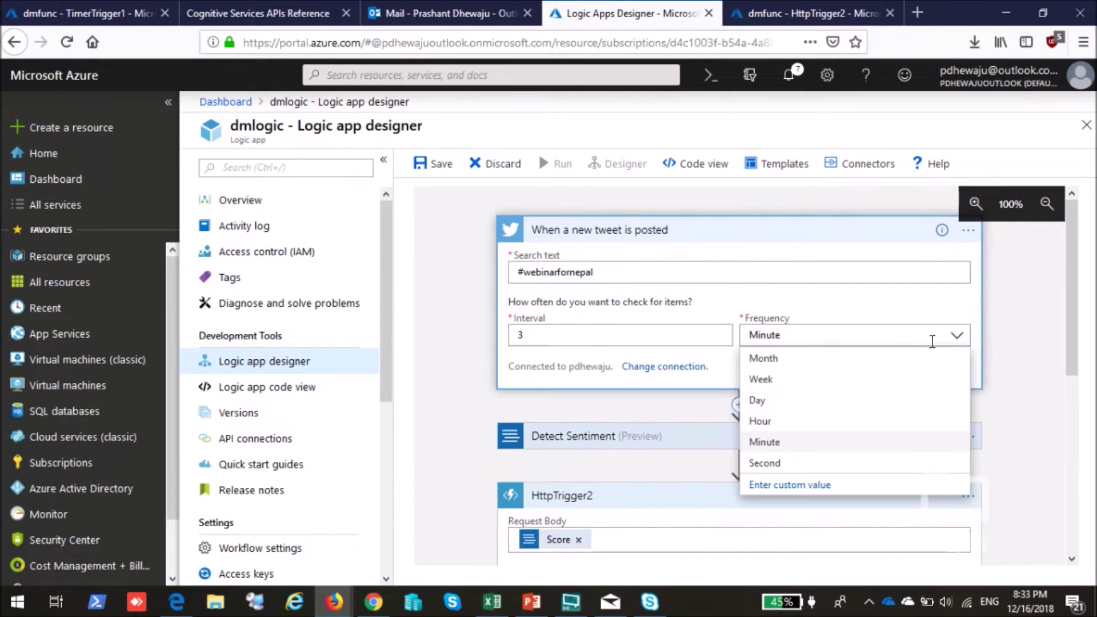
click(769, 463)
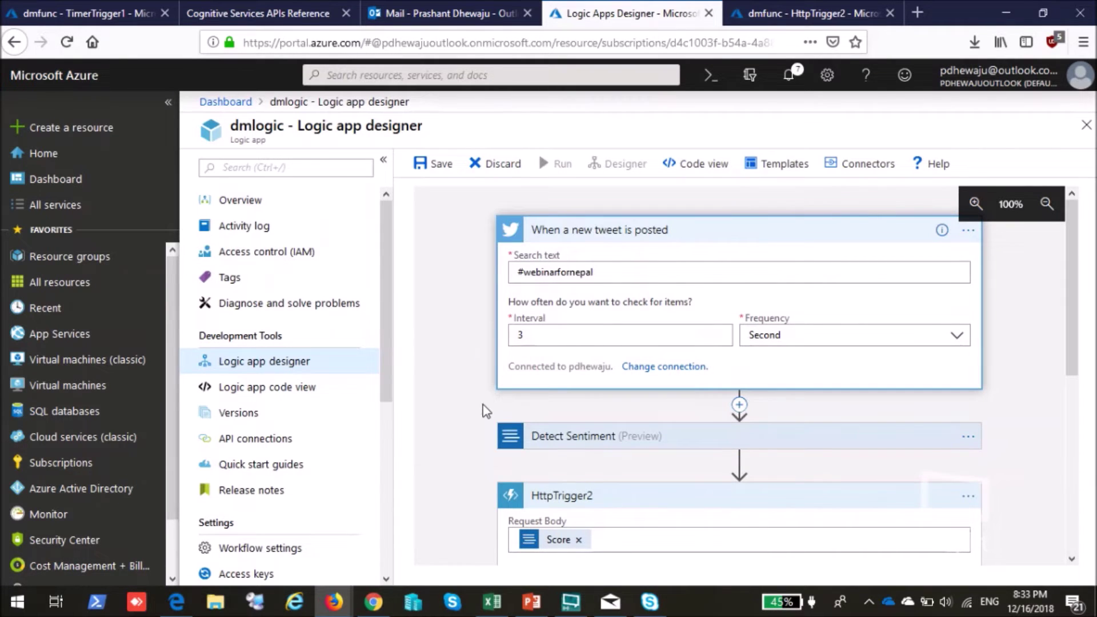
click(671, 436)
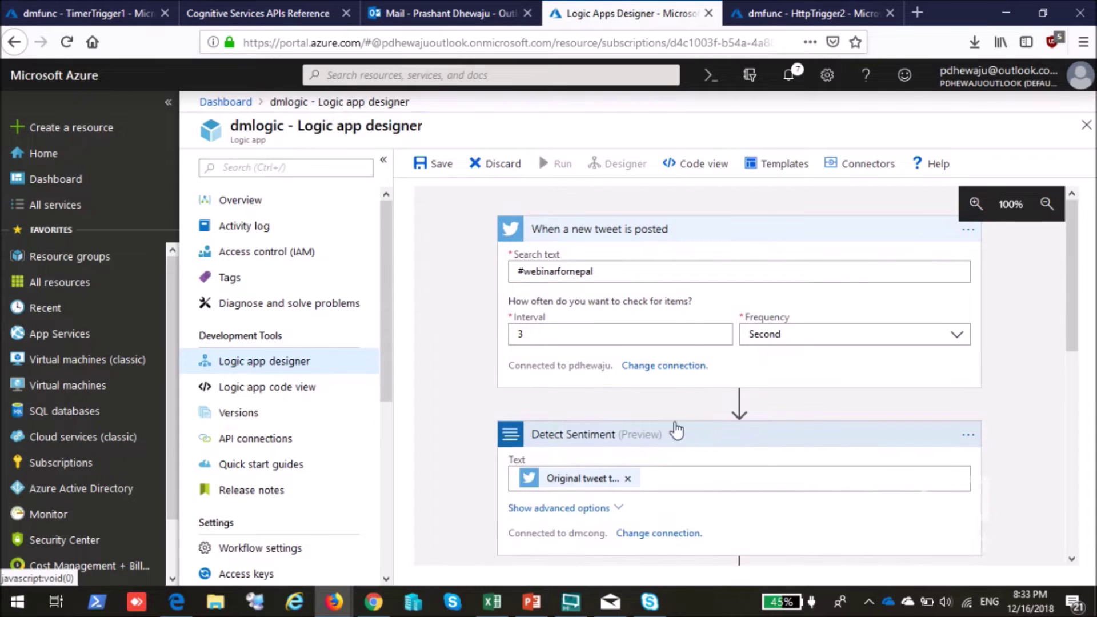
scroll(674, 436, down, 5)
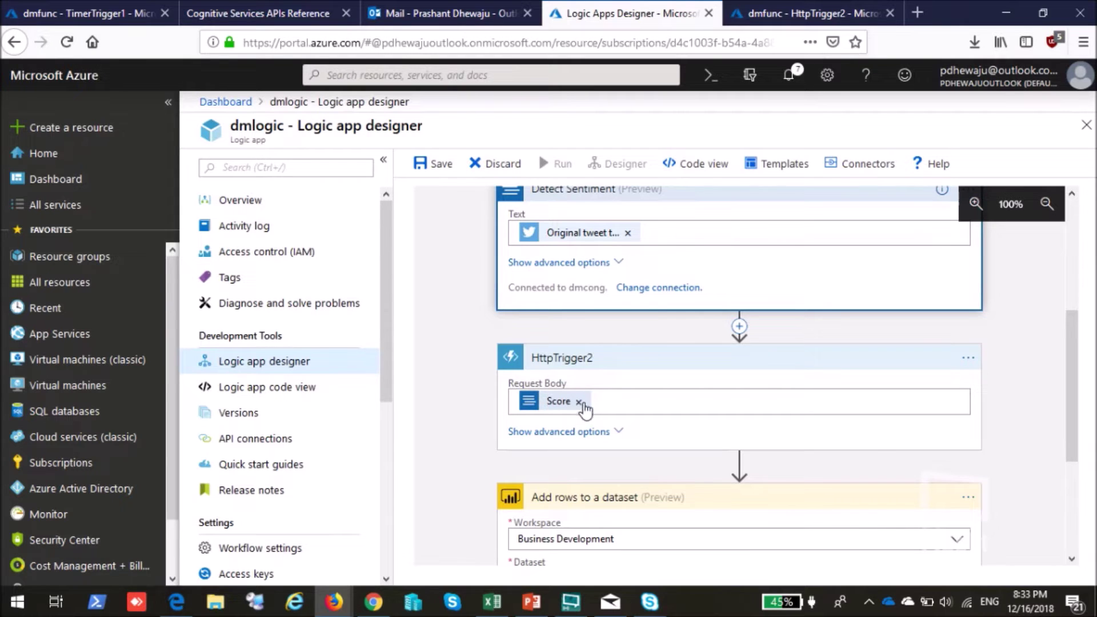
Review the if/else score-to-category code in HttpTrigger2's run.csx, then return to the designer.
click(813, 14)
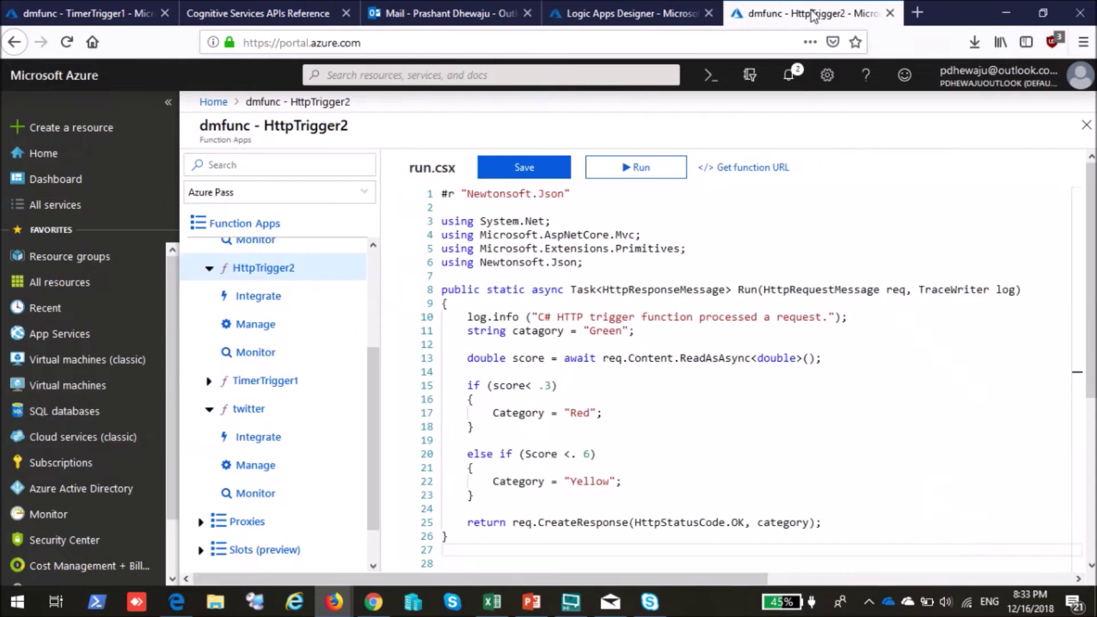
scroll(325, 412, down, 1)
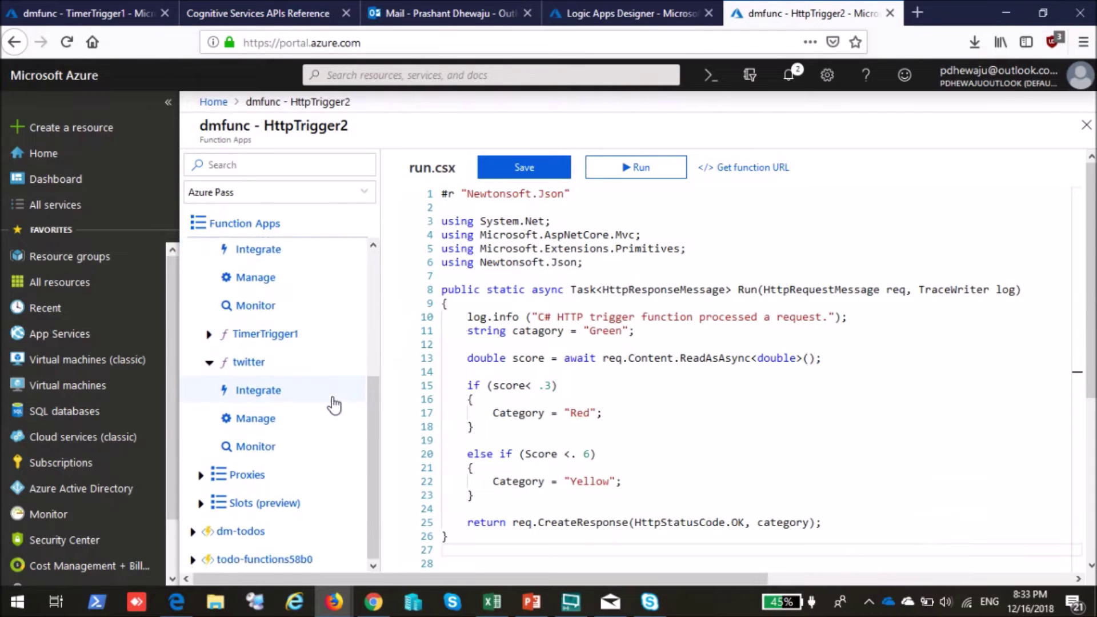
scroll(335, 406, up, 5)
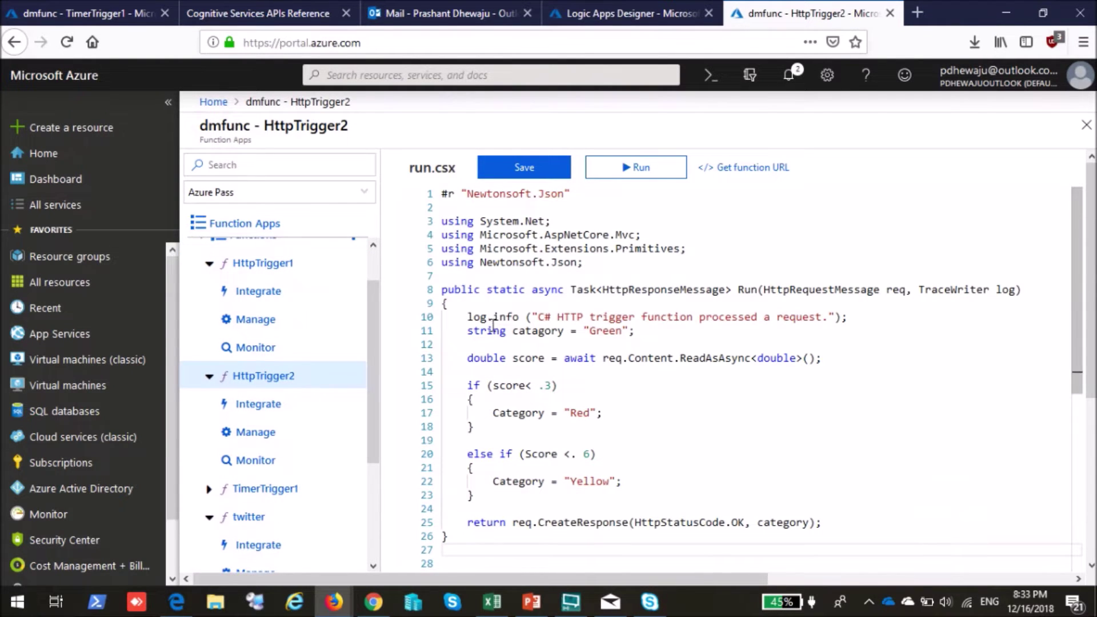
scroll(491, 326, down, 1)
click(534, 356)
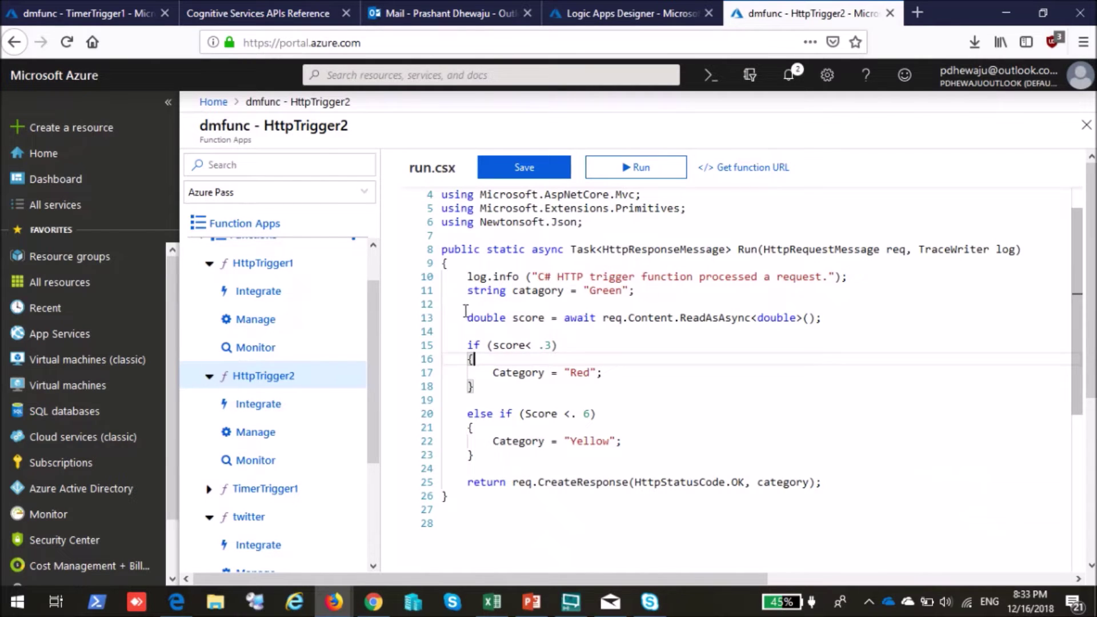
drag(466, 315, 462, 276)
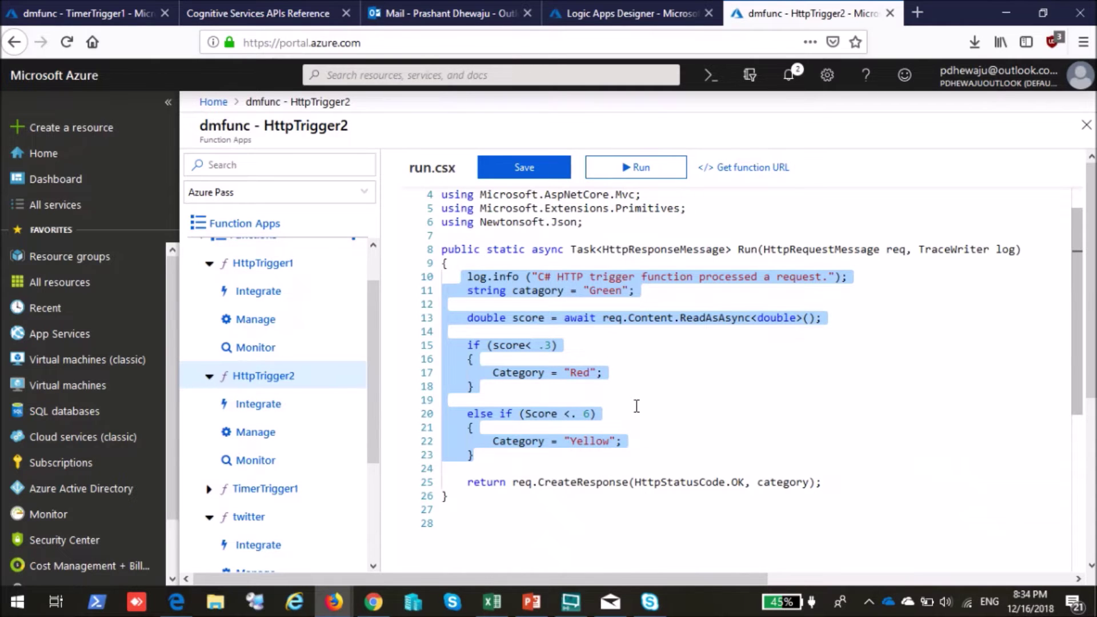
click(672, 392)
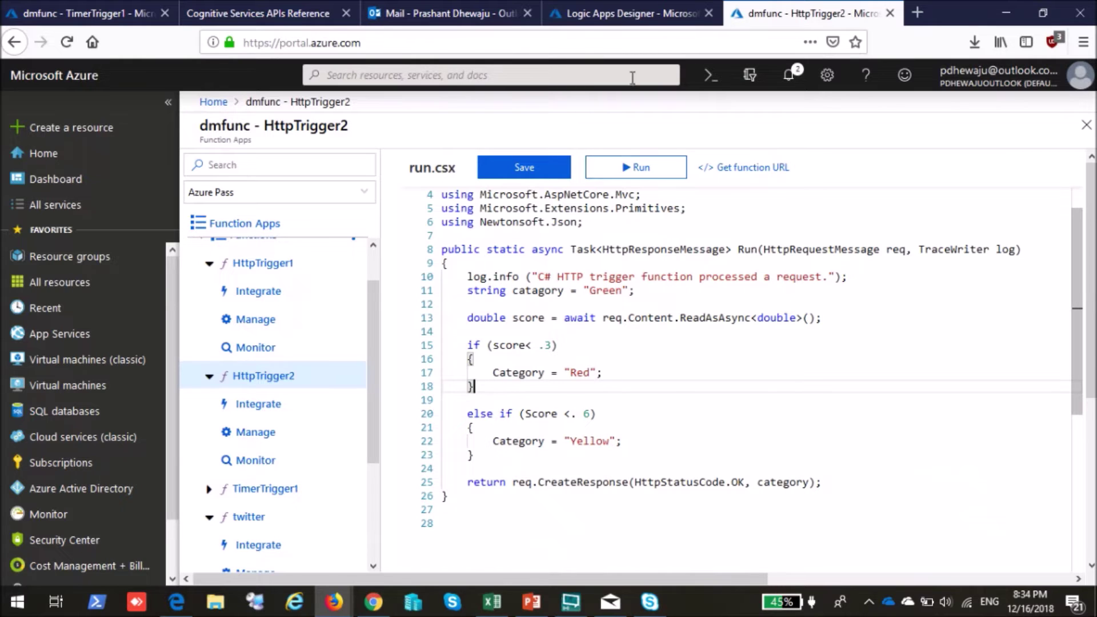
click(622, 8)
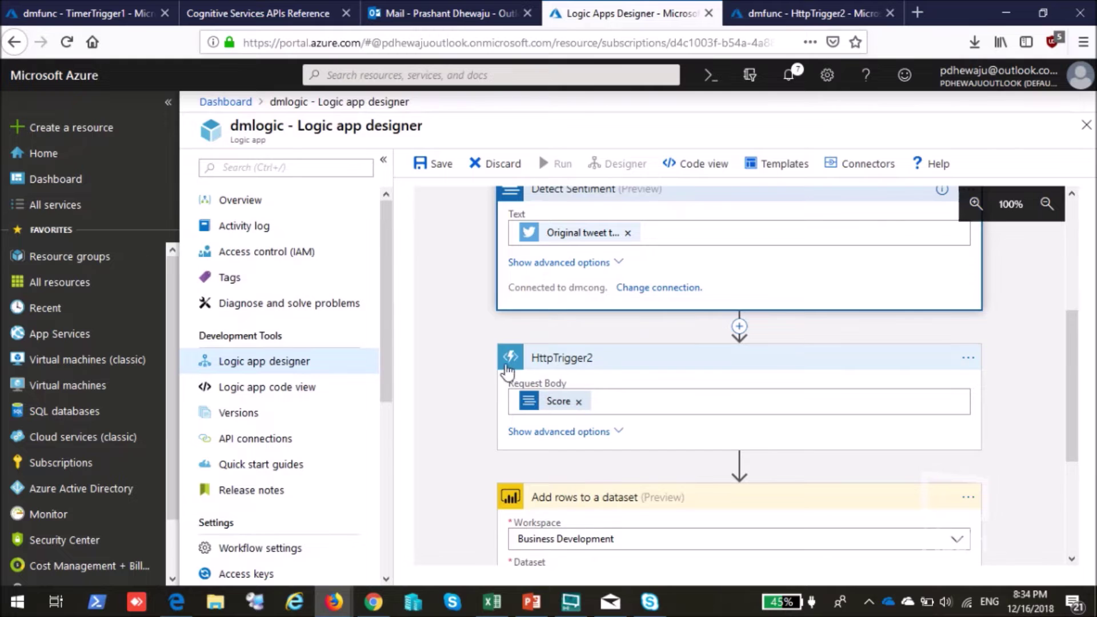
Open the Dataset list in 'Add rows to a dataset', confirm it is empty, and close it.
scroll(490, 344, down, 4)
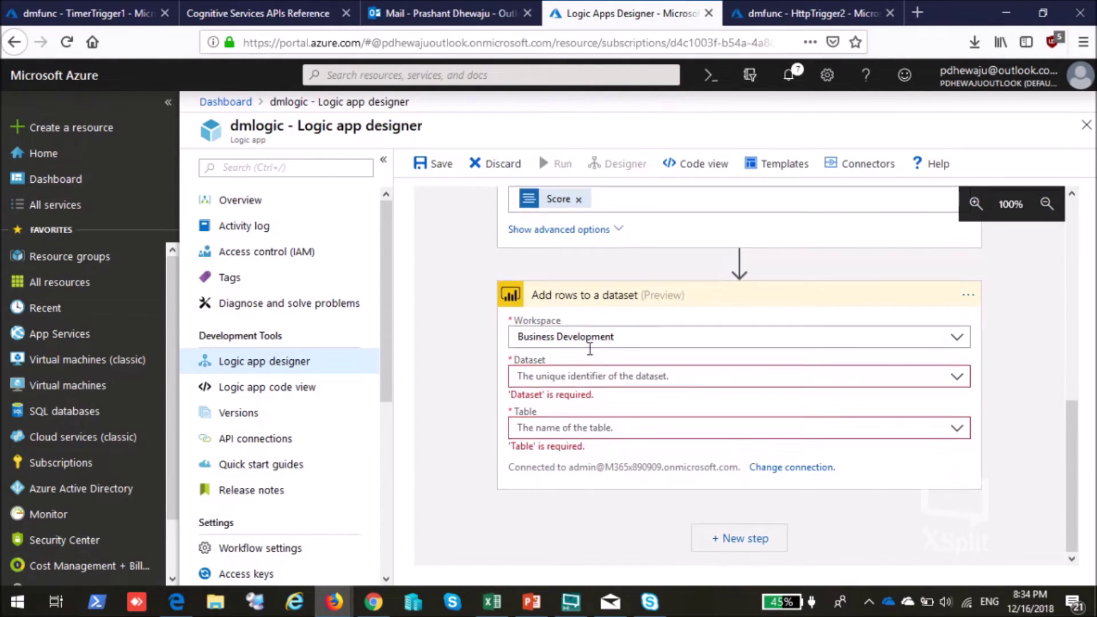
scroll(589, 349, up, 10)
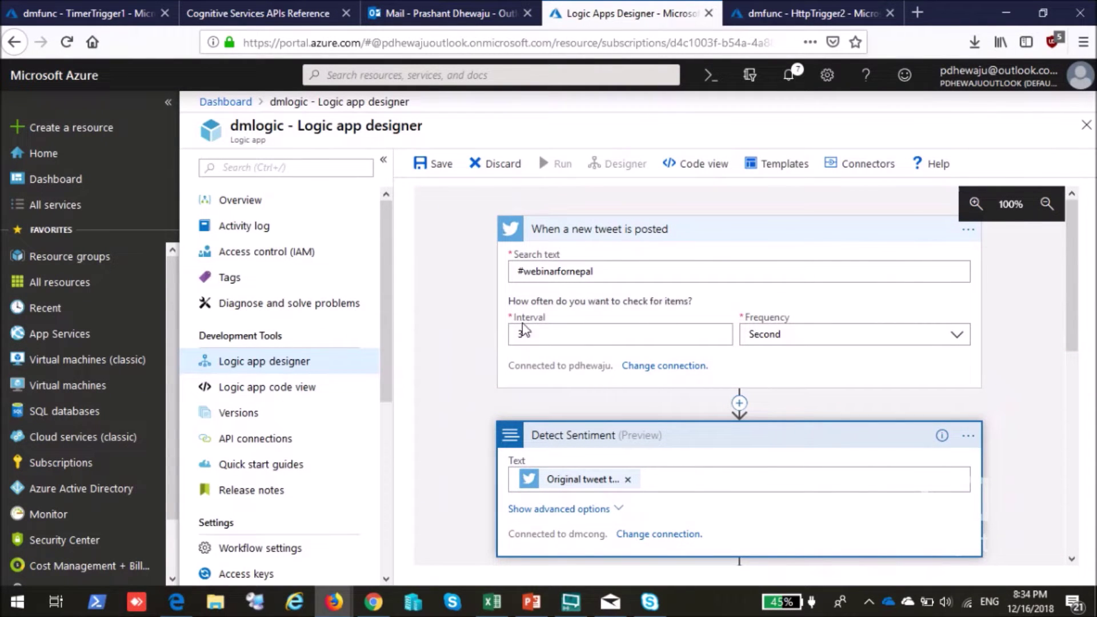
scroll(497, 343, down, 5)
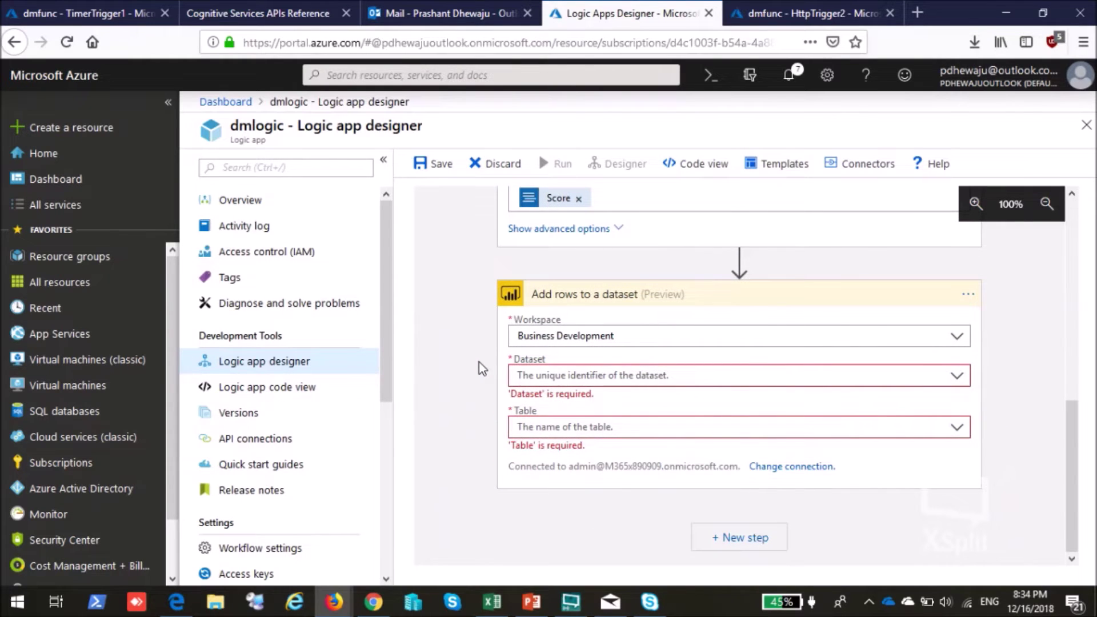
click(577, 374)
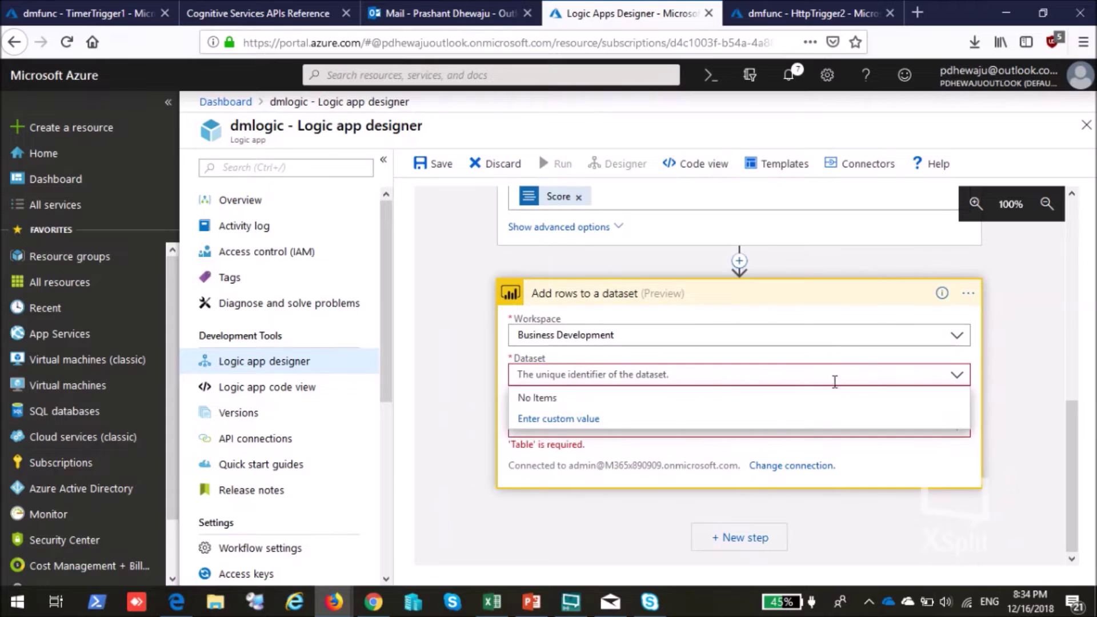
click(955, 378)
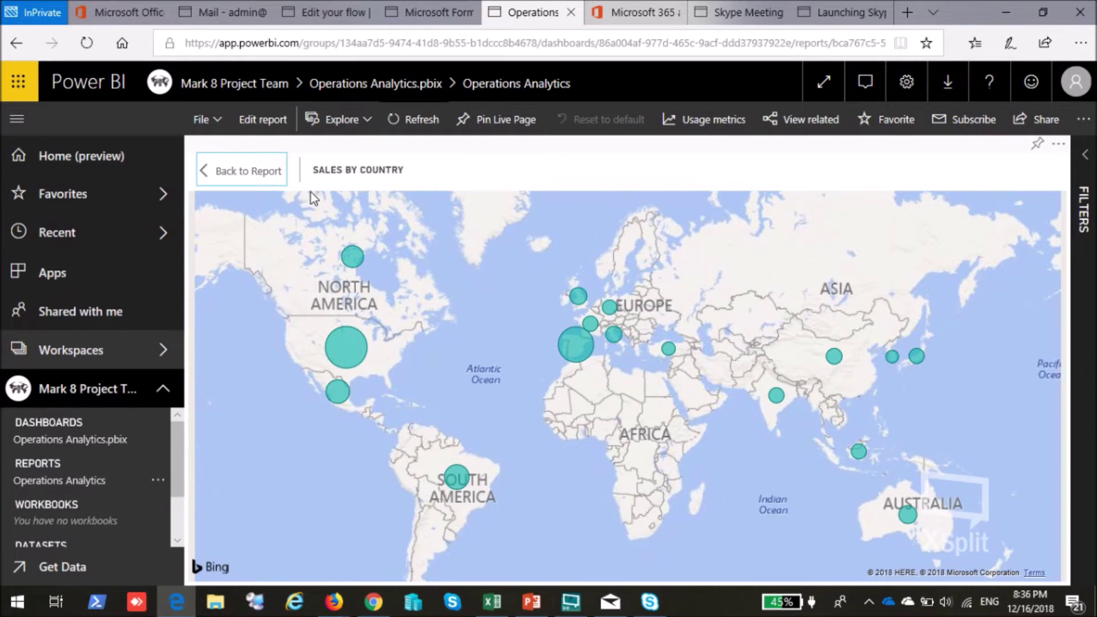
Share Content Only in Skype Meeting and show the 'Automatically referenced packages' slide full screen.
click(527, 609)
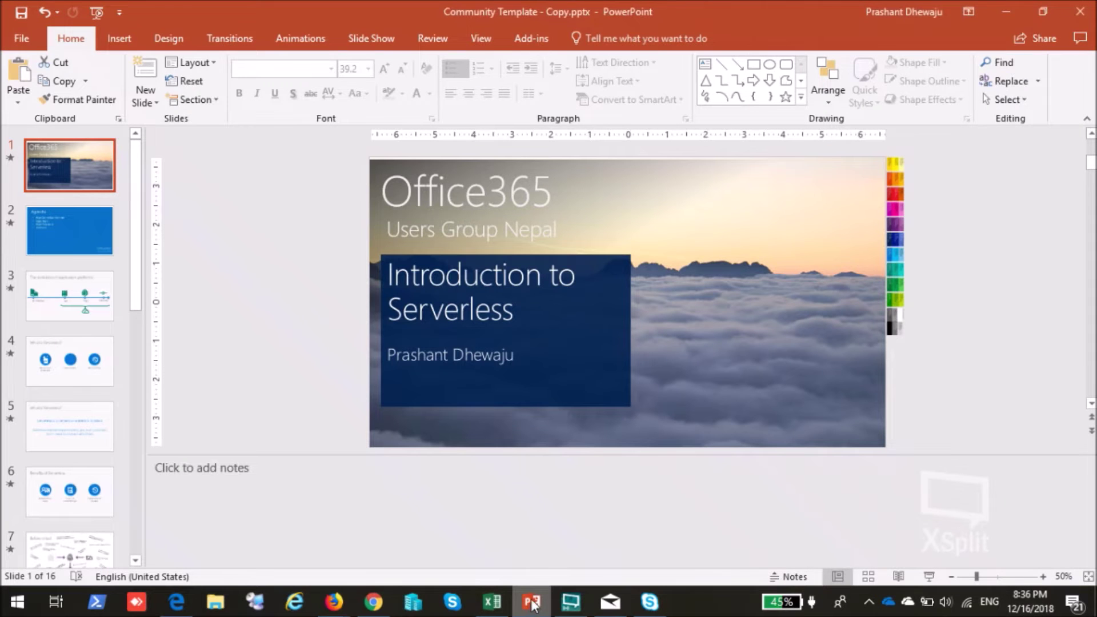
click(531, 609)
click(650, 601)
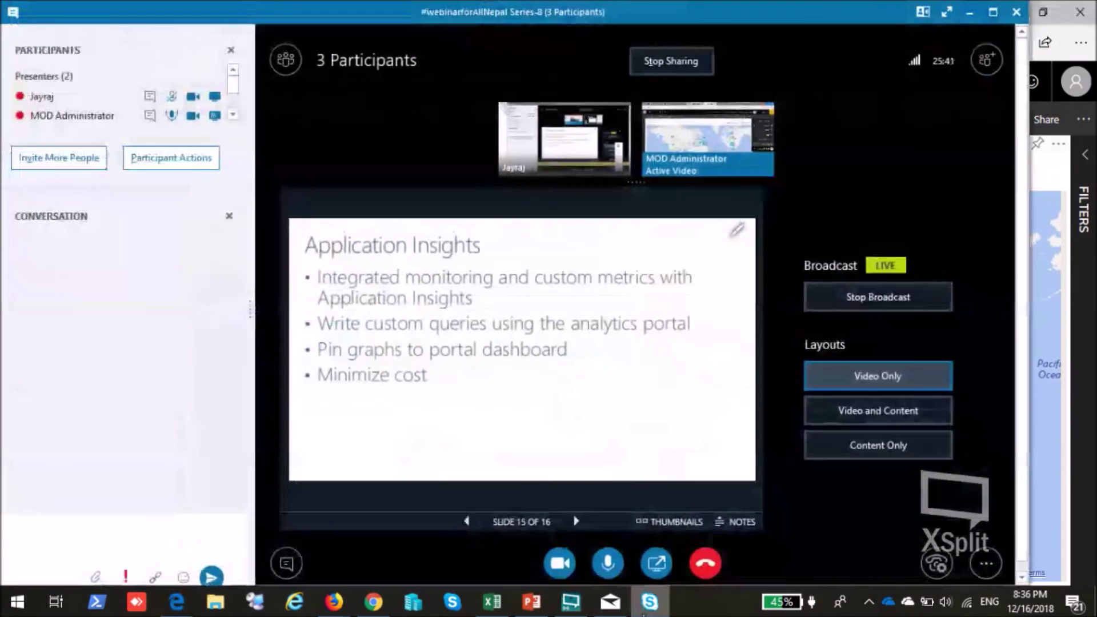
click(878, 445)
click(466, 515)
key(Right)
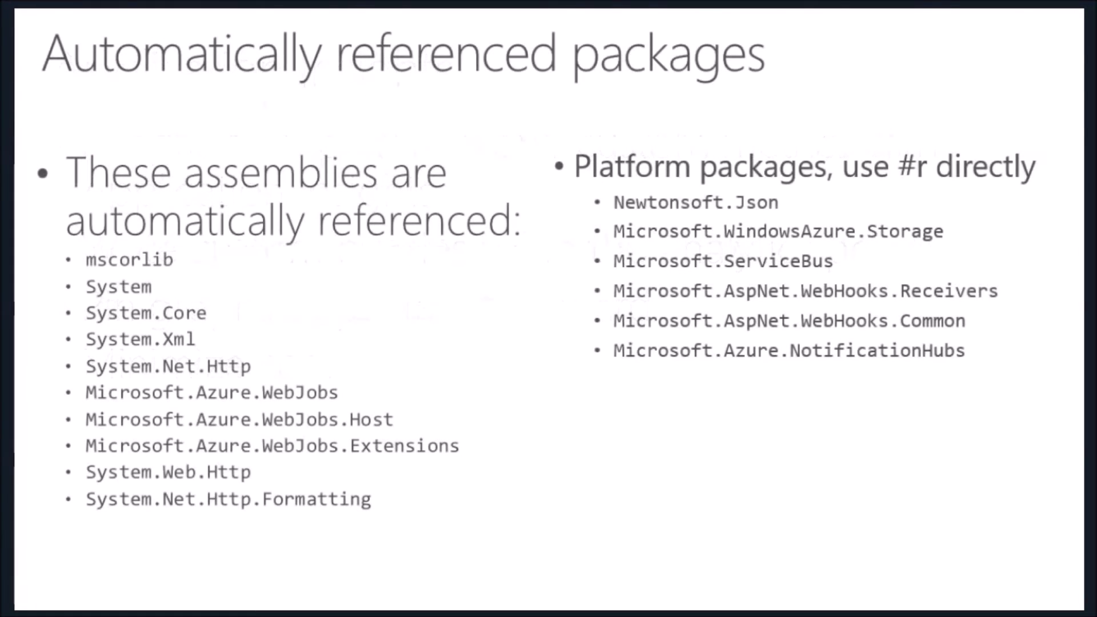
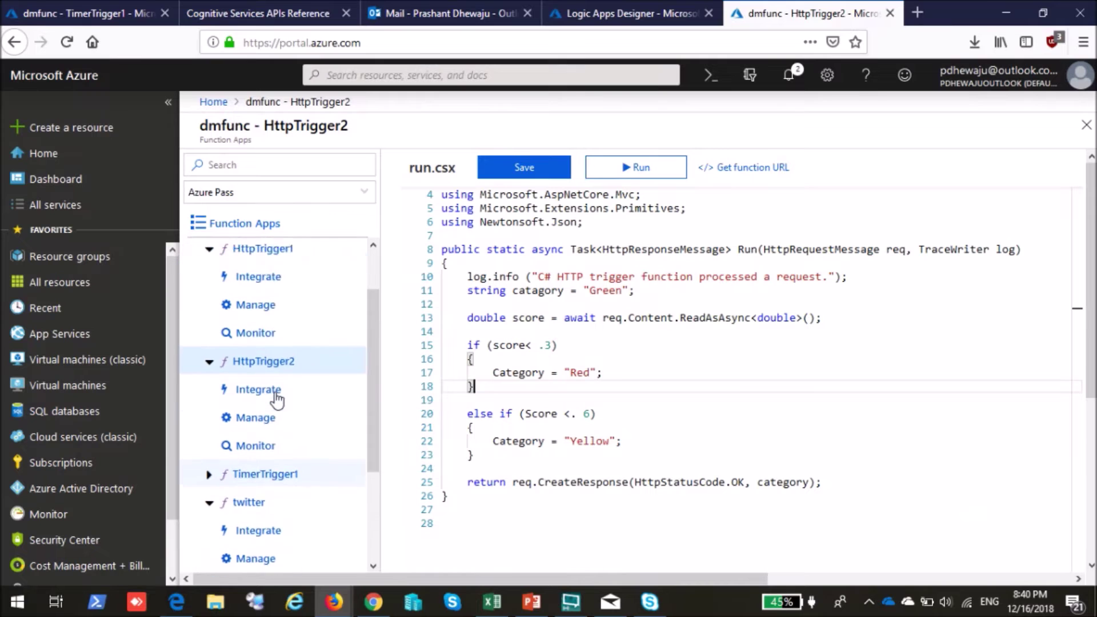
Select HttpTrigger1, then start a new function in dmfunc from the template gallery.
click(278, 313)
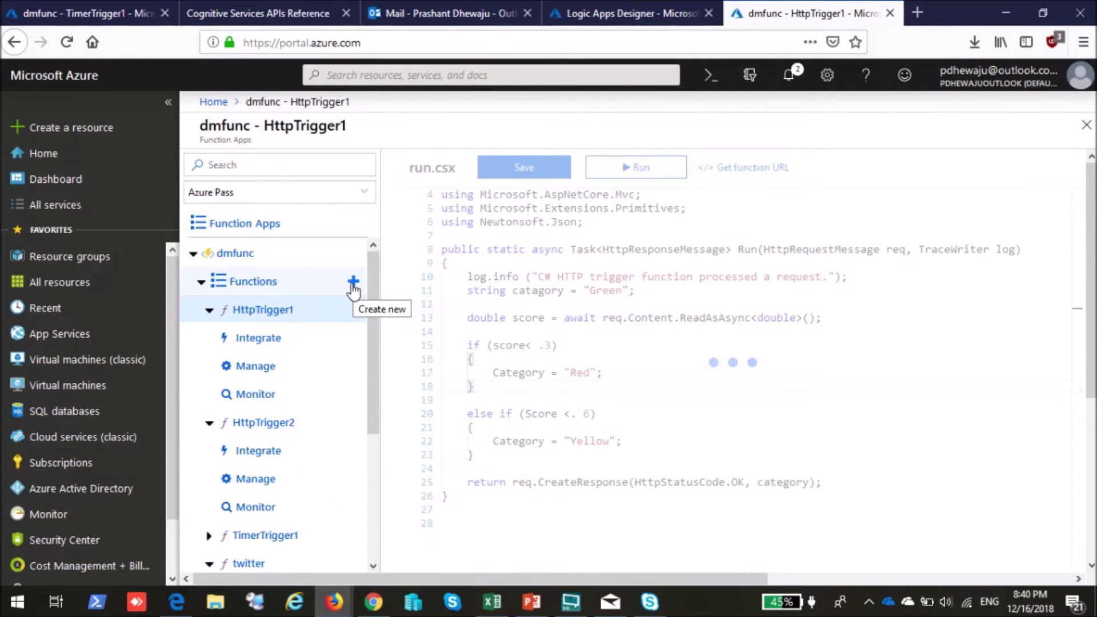
click(353, 284)
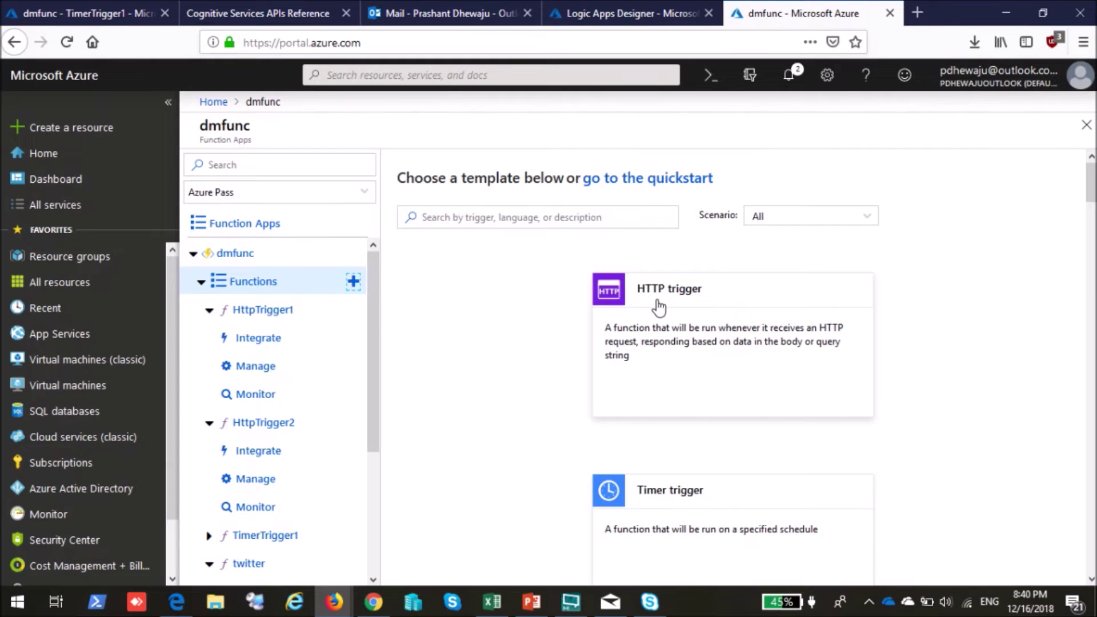
Create an HTTP-triggered function named webnibarfornepal in dmfunc.
click(700, 327)
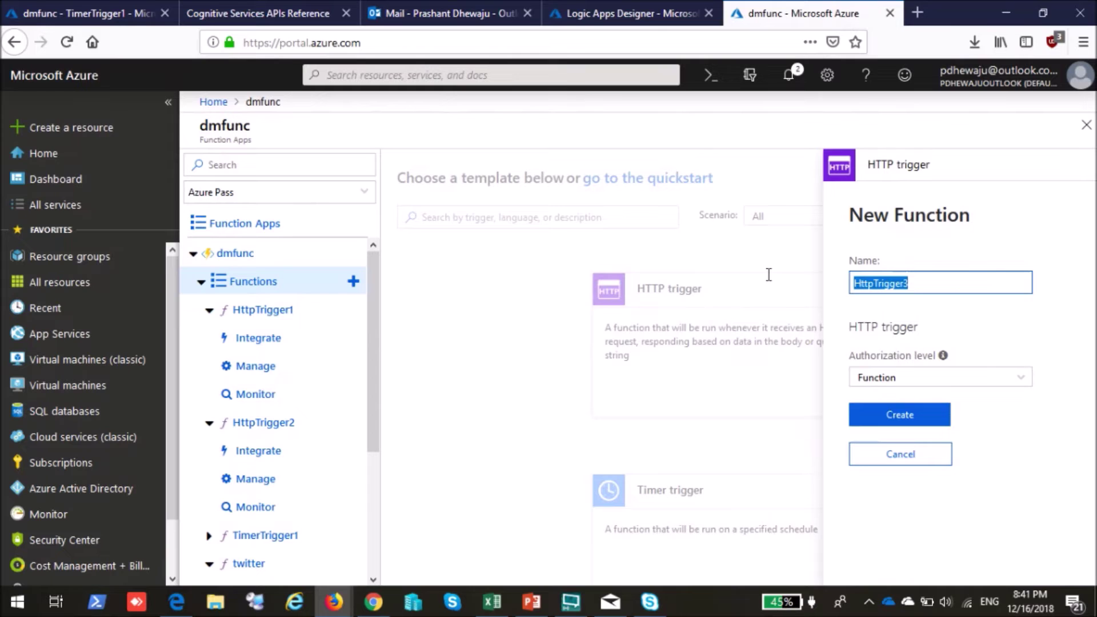
text(webnibar)
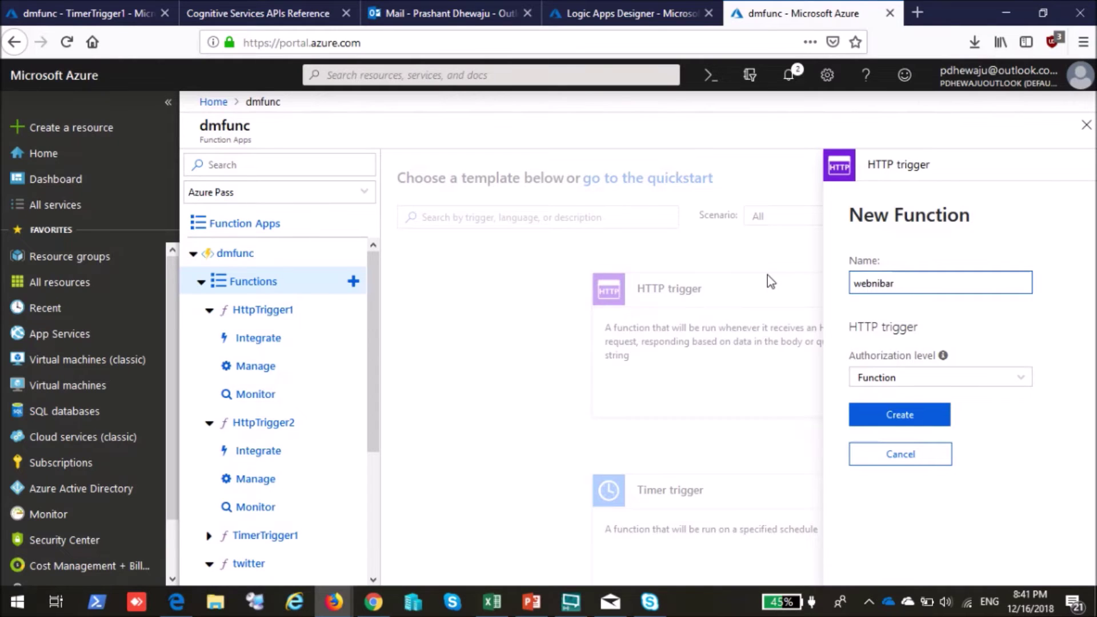
text(fornepal)
click(905, 420)
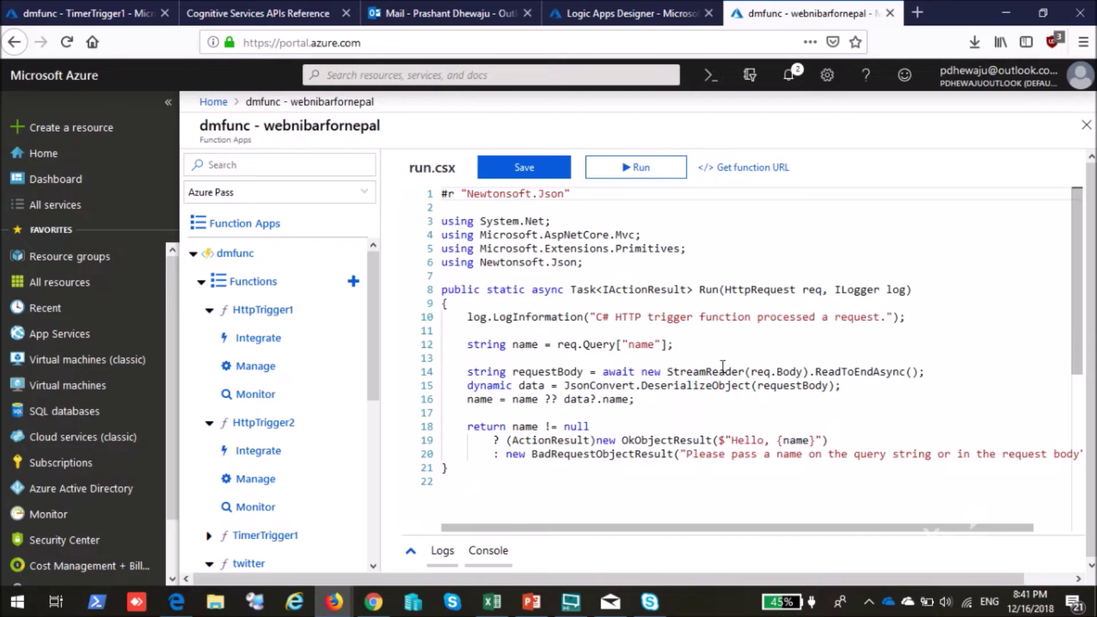
Show webnibarfornepal's file list and its Test panel with the POST request body.
drag(756, 527, 903, 530)
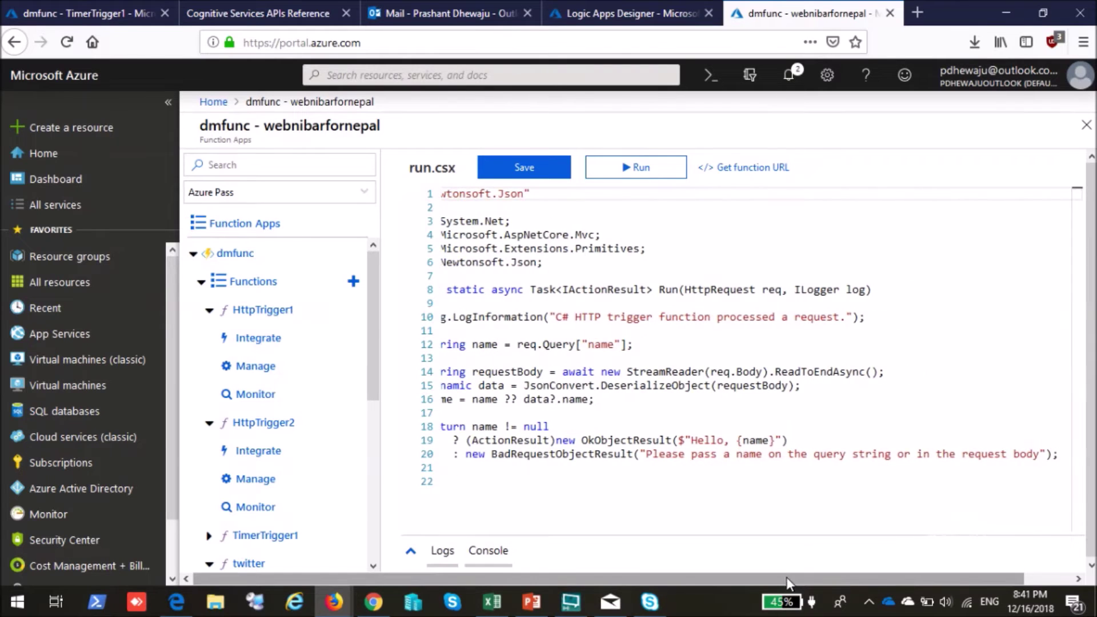
drag(786, 577, 834, 578)
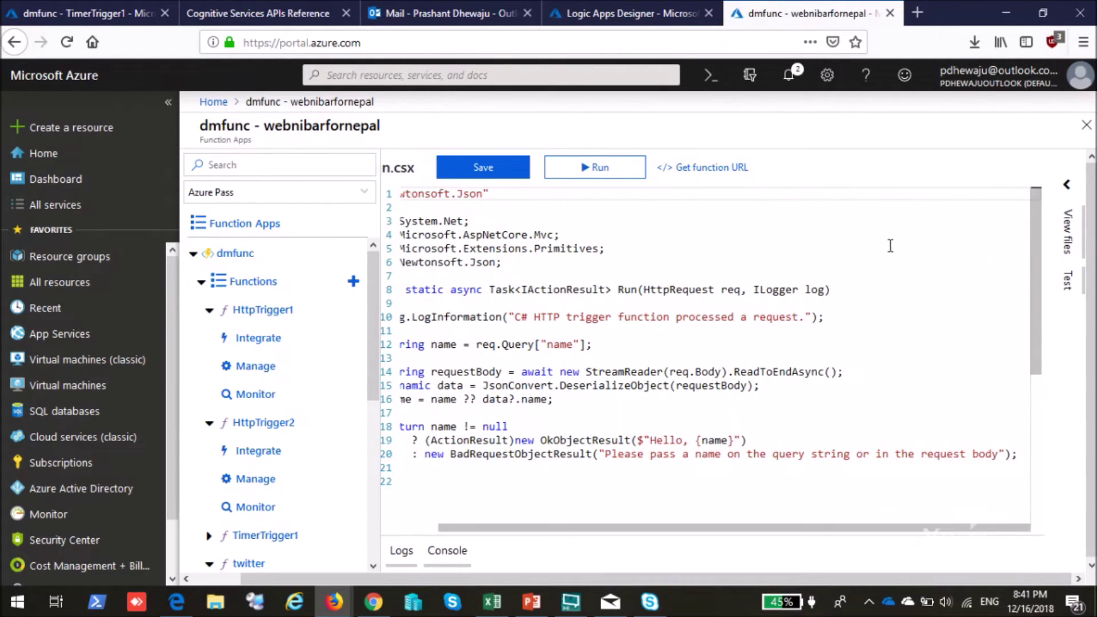
click(1067, 234)
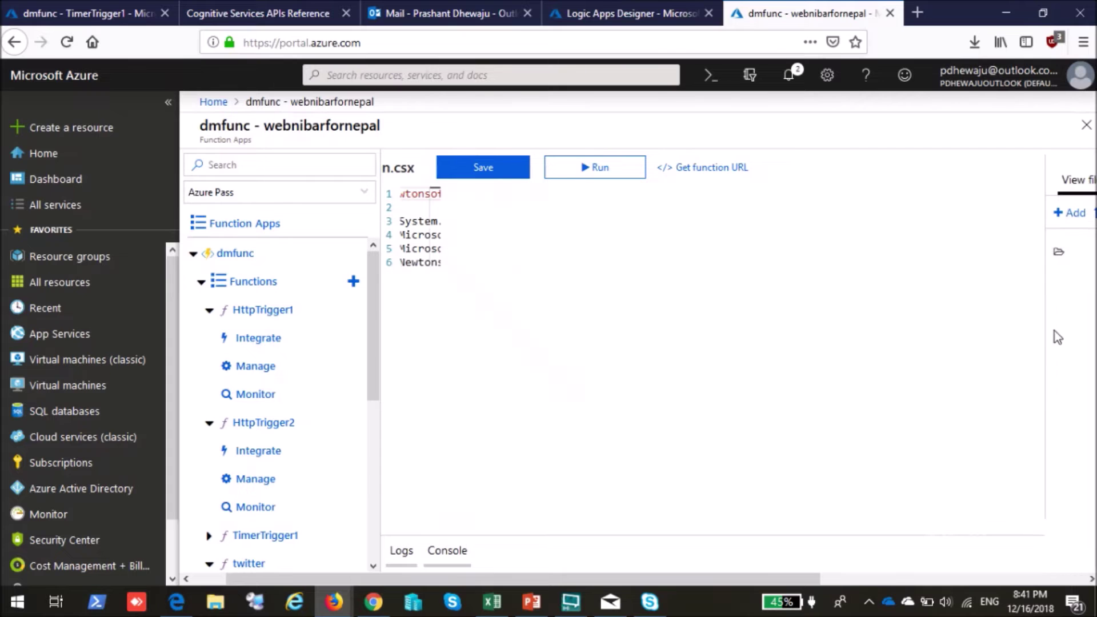
drag(811, 578, 677, 574)
click(637, 169)
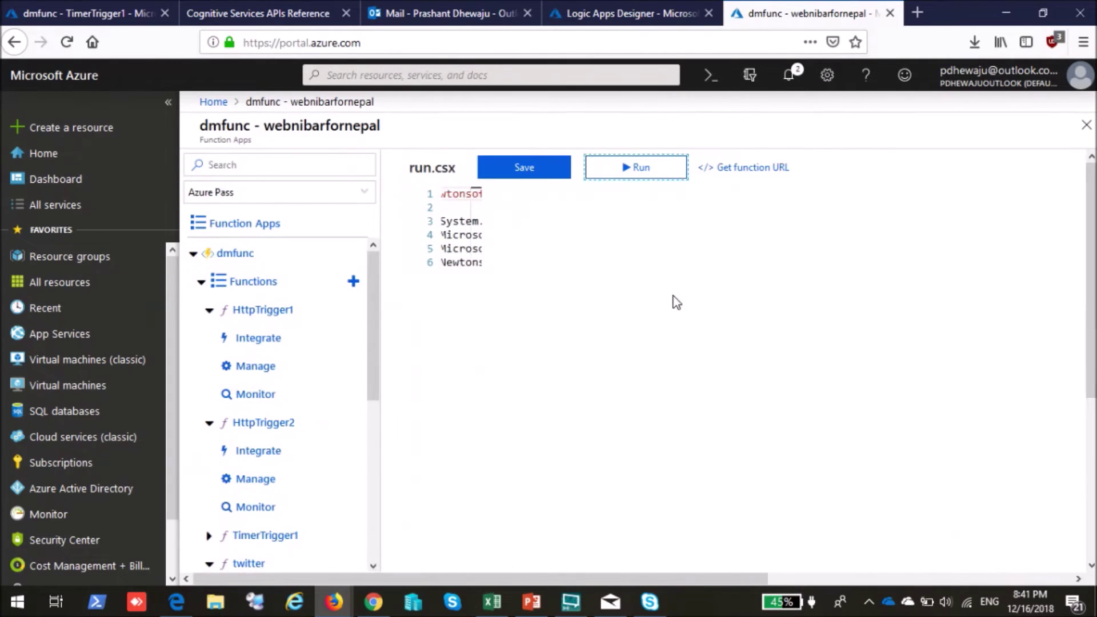
drag(679, 579, 937, 585)
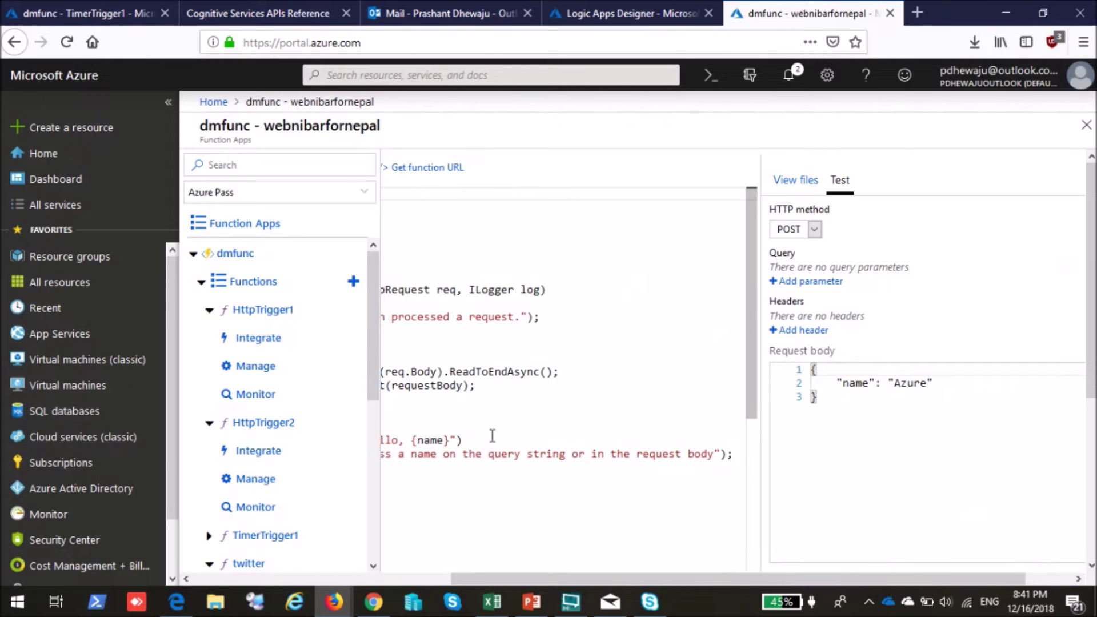
Change the test request body name from Azure to webinarfornepal and run the function.
drag(895, 383, 928, 377)
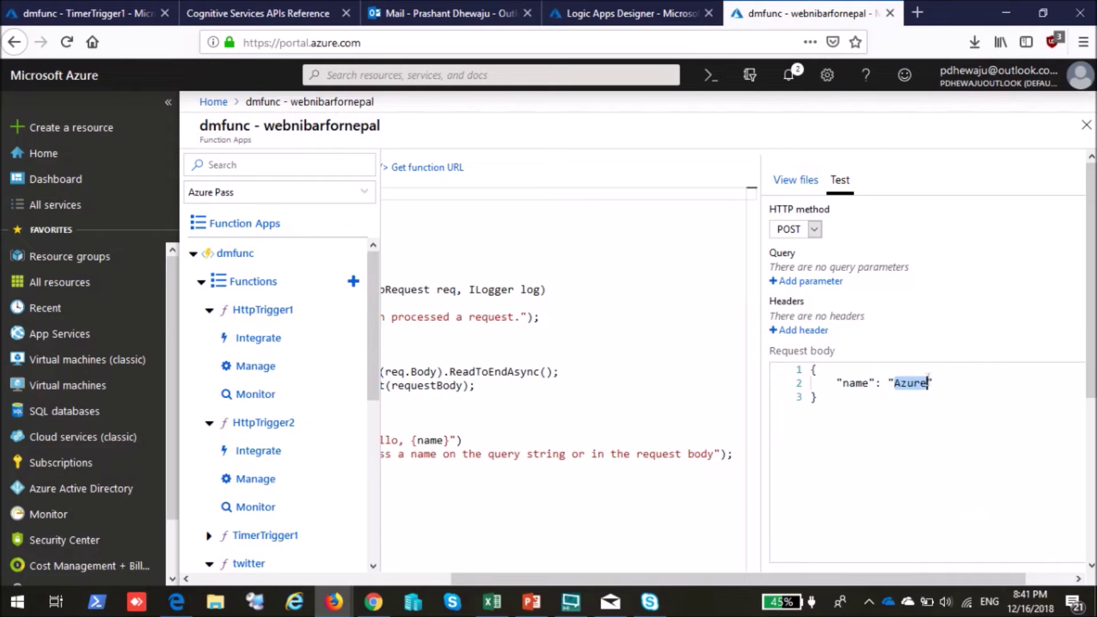
text(webni)
key(BackSpace)
key(BackSpace)
text(inarfor)
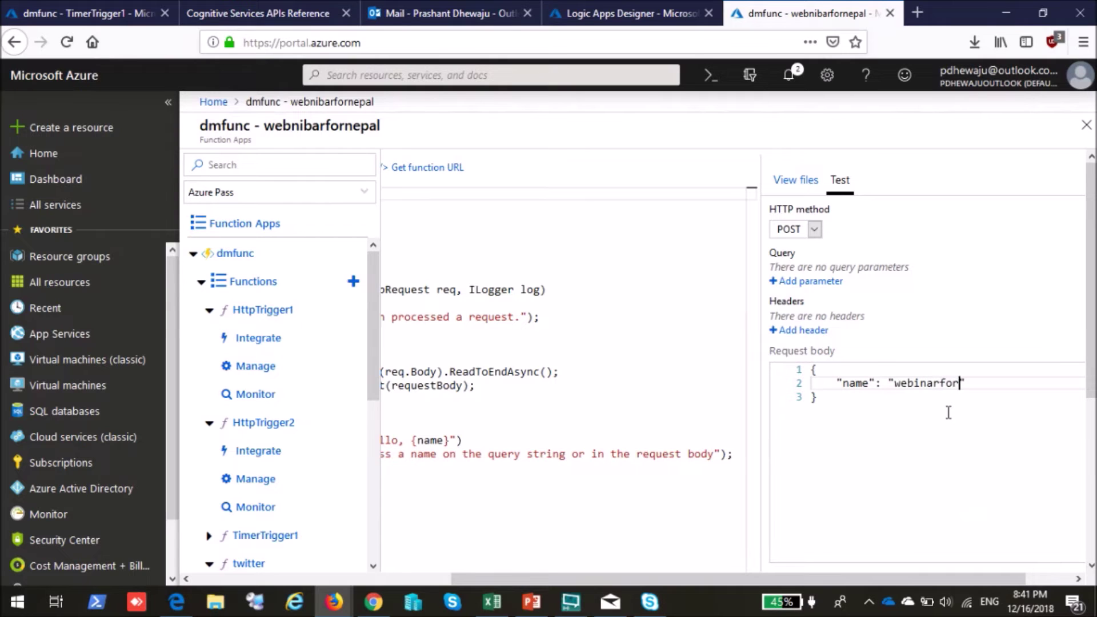
text(nepal)
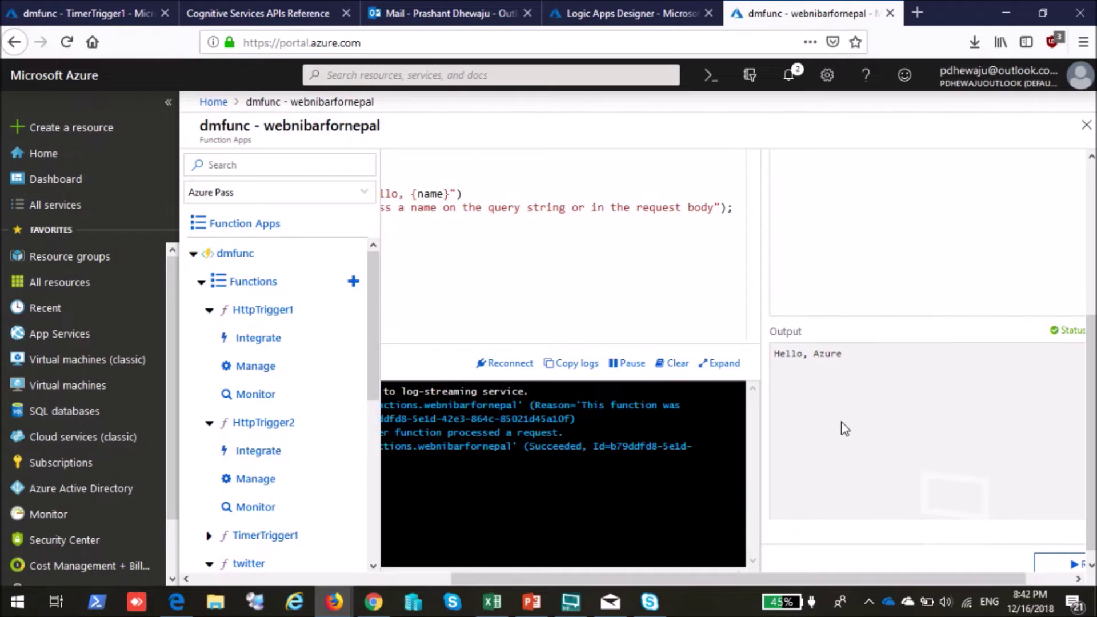
drag(737, 579, 523, 579)
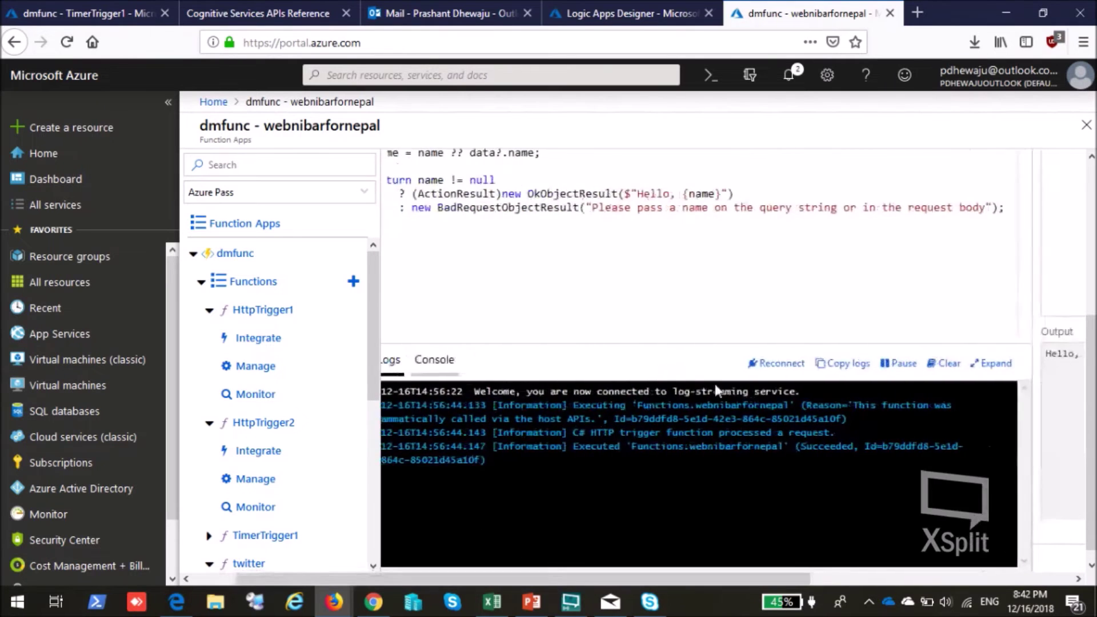
scroll(681, 363, up, 5)
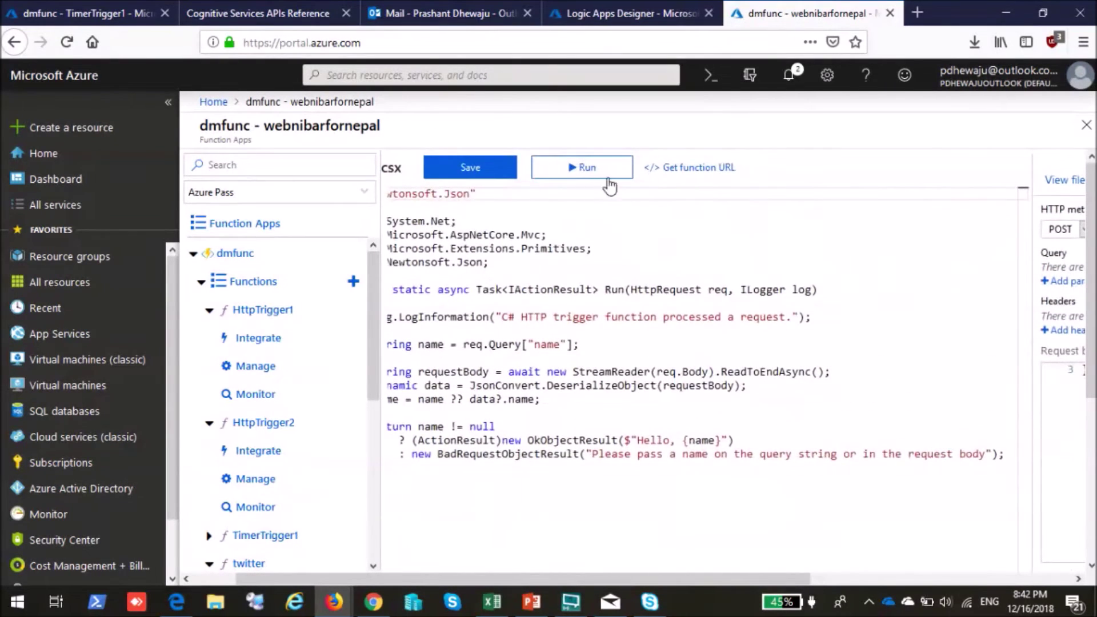
click(609, 181)
Check the Hello, webinarfornepal output, then move on to HttpTrigger2.
drag(794, 579, 970, 578)
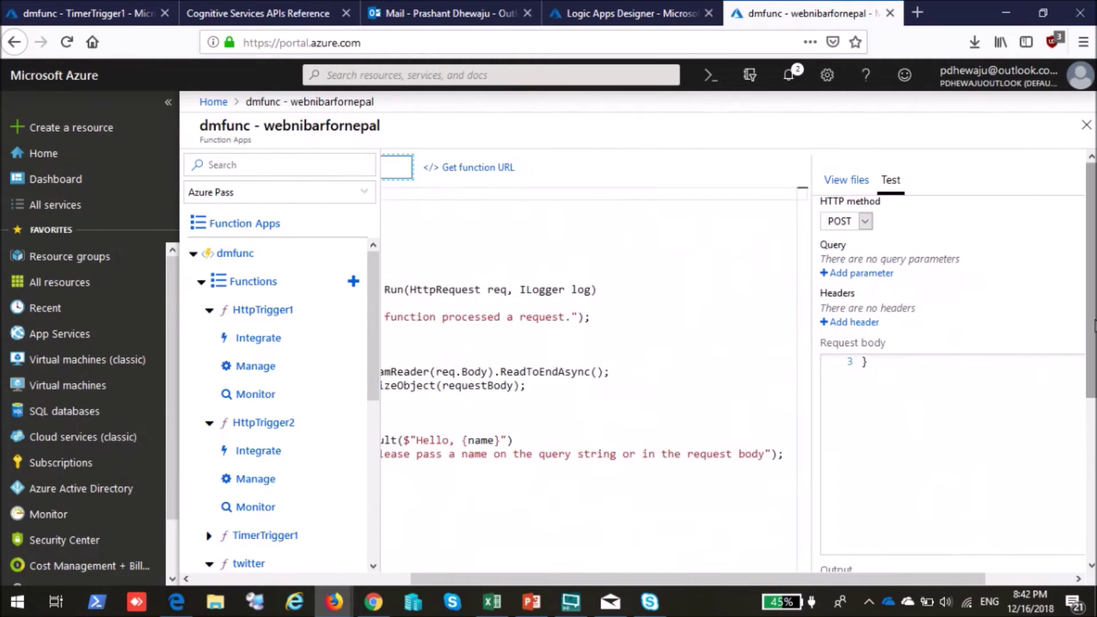
drag(1094, 325, 1094, 431)
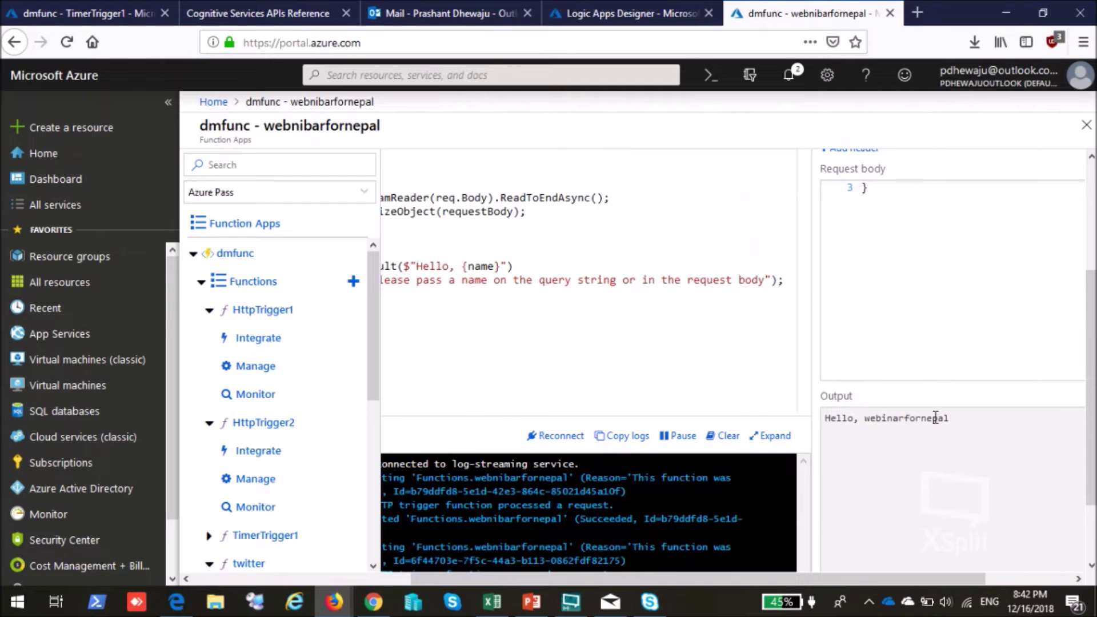
drag(833, 577, 684, 578)
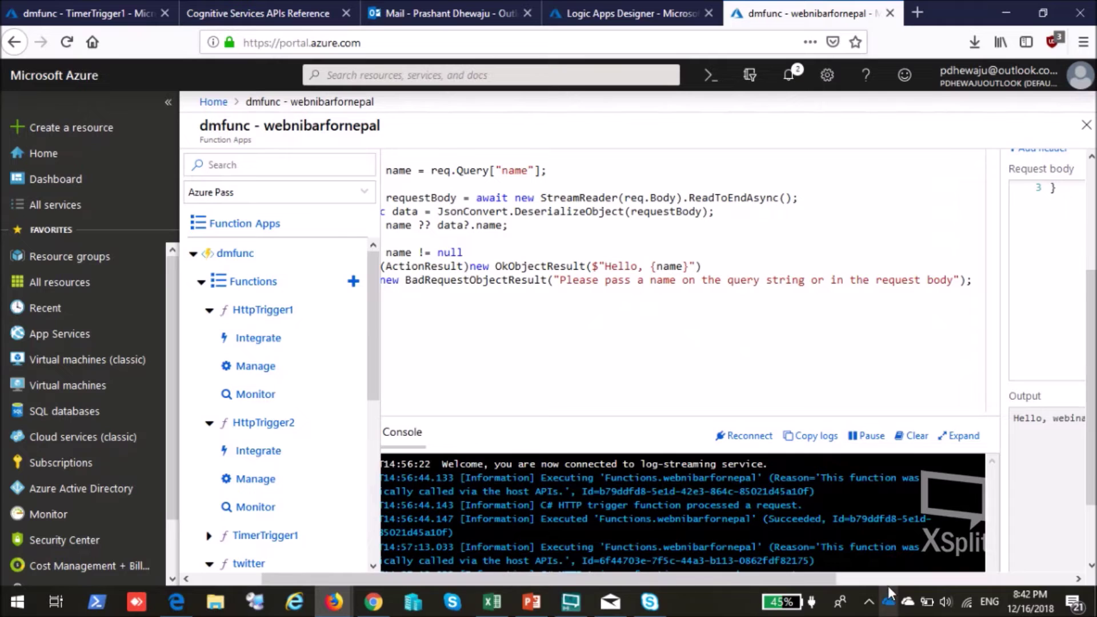
drag(888, 582, 1024, 578)
drag(1092, 352, 1092, 290)
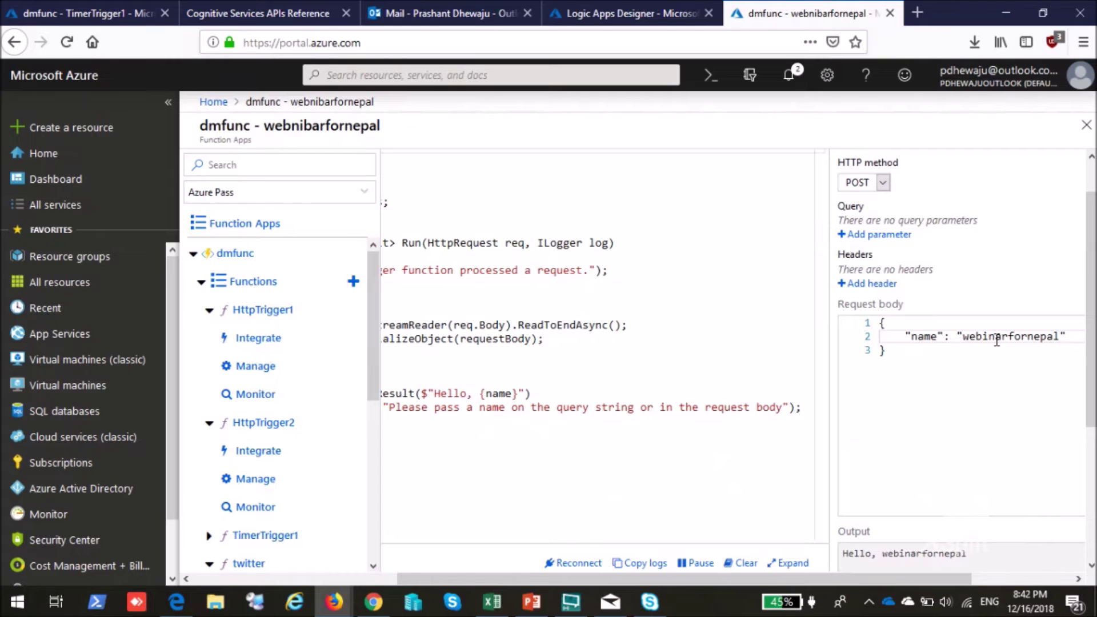
scroll(965, 472, down, 3)
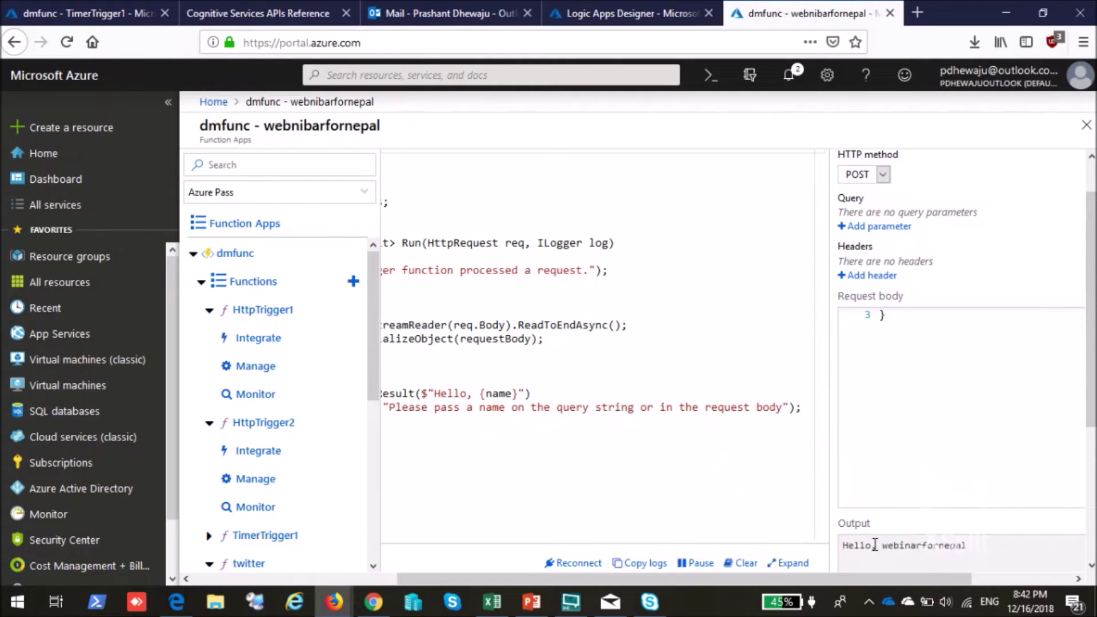
drag(842, 545, 991, 549)
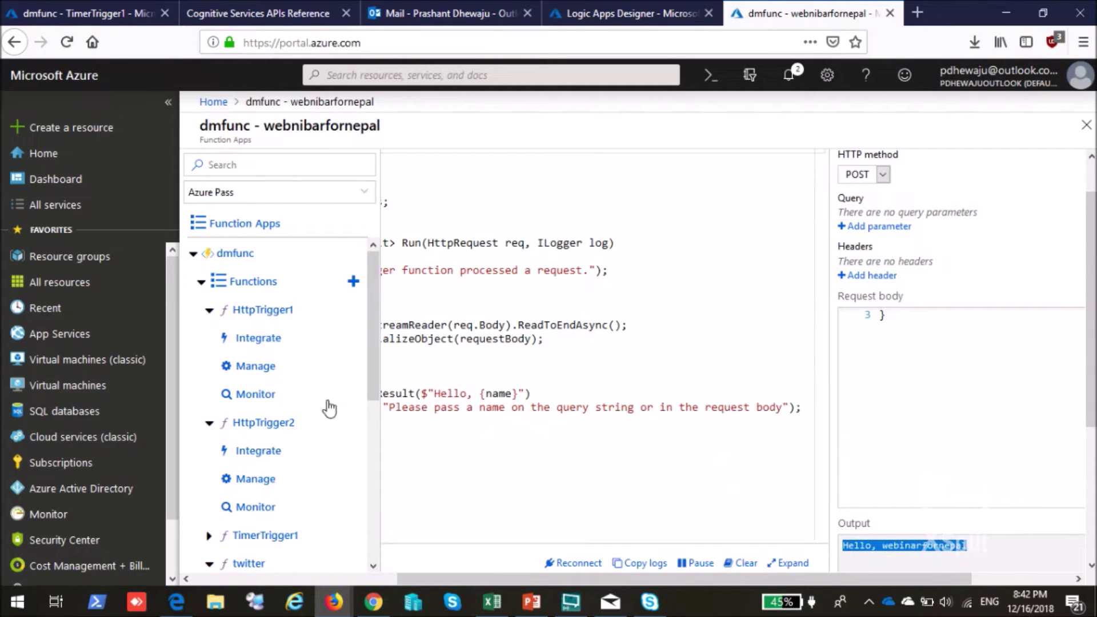
click(285, 423)
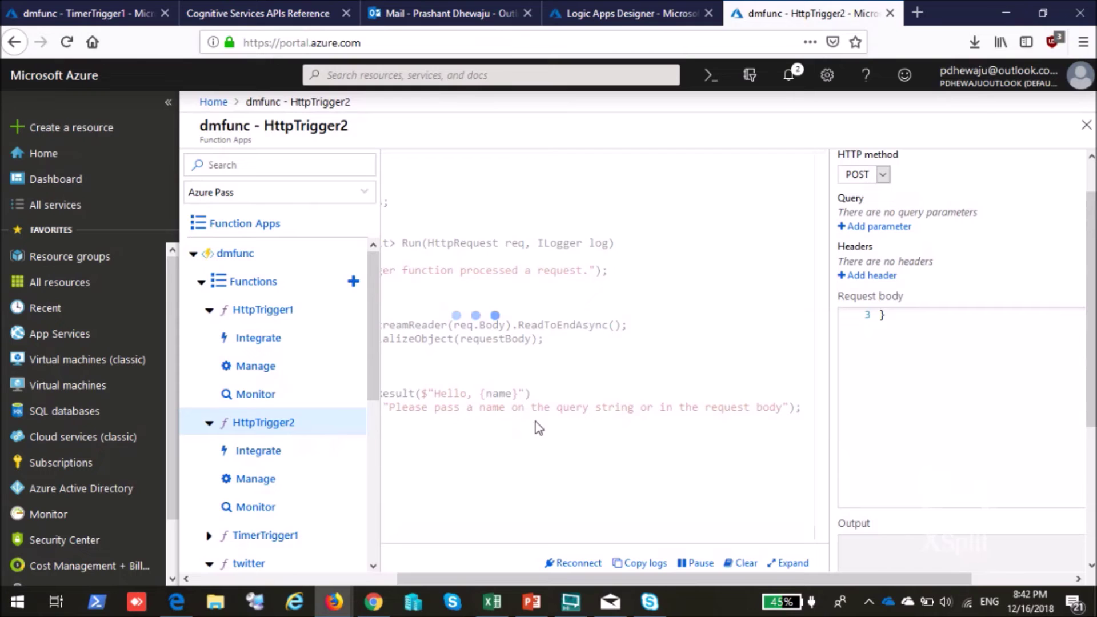
Open TimerTrigger1's run.csx and view its logs showing Hello, webinarfornepal.
click(245, 315)
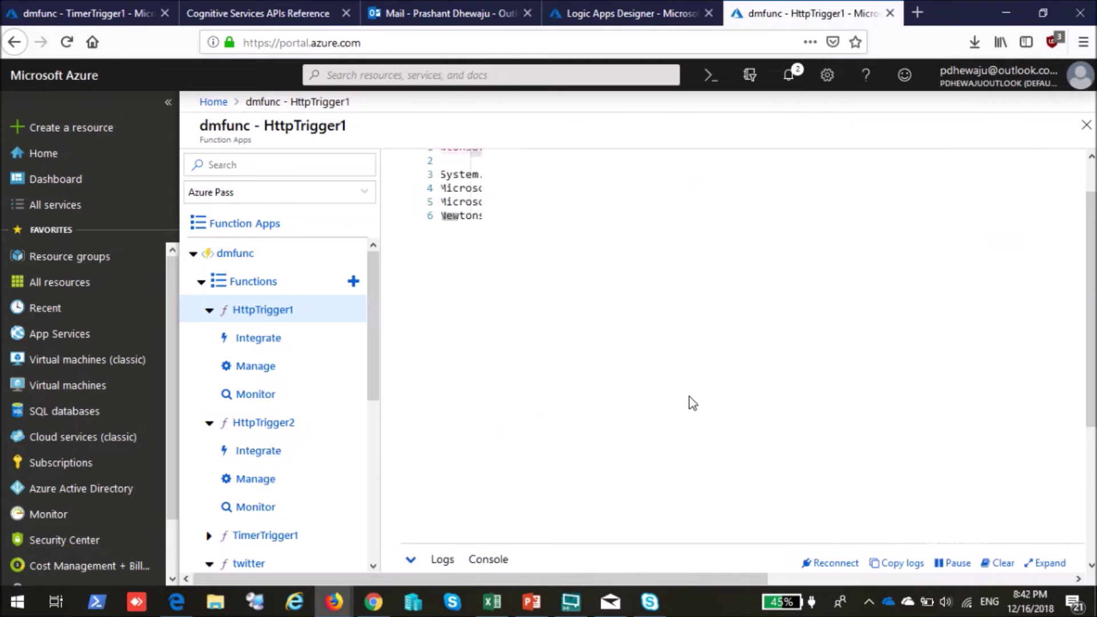
drag(645, 532, 506, 540)
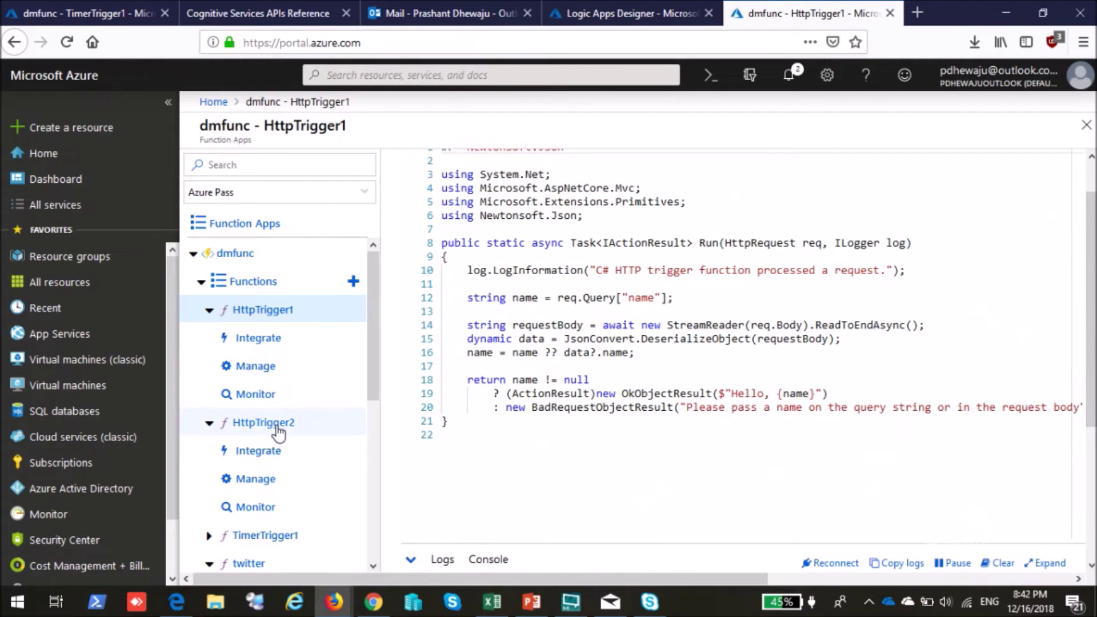
scroll(257, 502, down, 2)
click(279, 461)
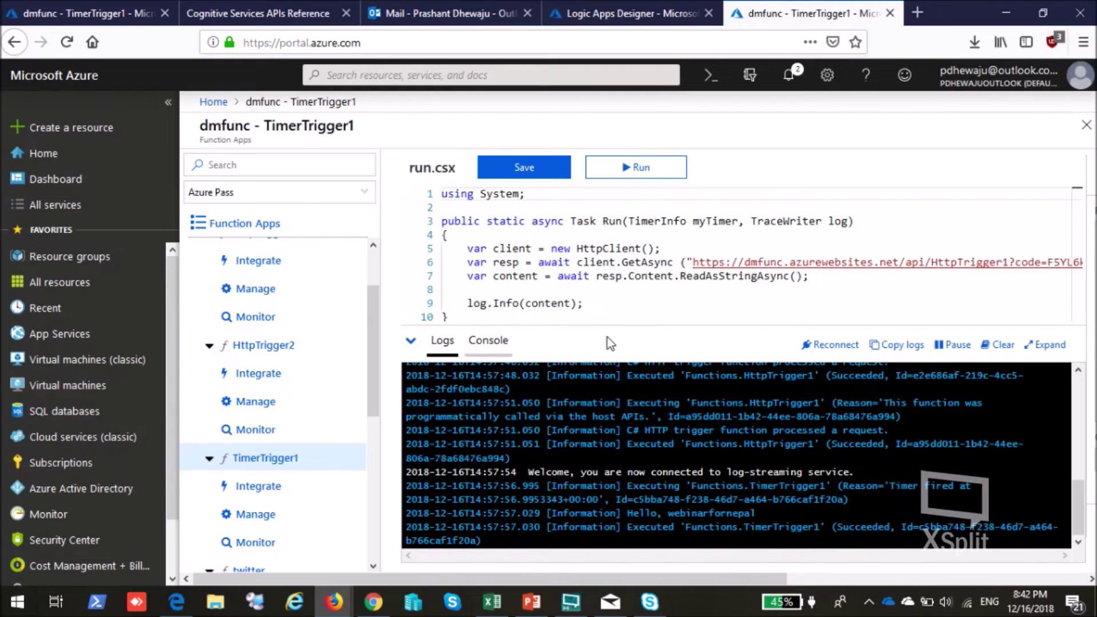
Collapse the logs and view HttpTrigger2's trigger and output bindings.
click(410, 340)
drag(677, 525, 538, 499)
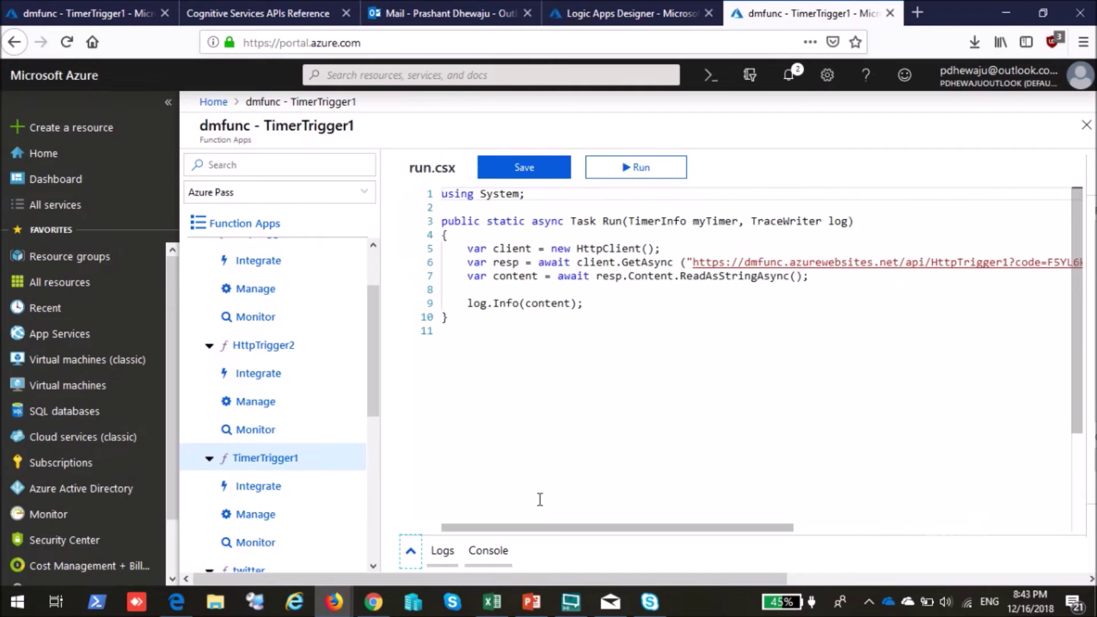
right_click(258, 347)
click(237, 374)
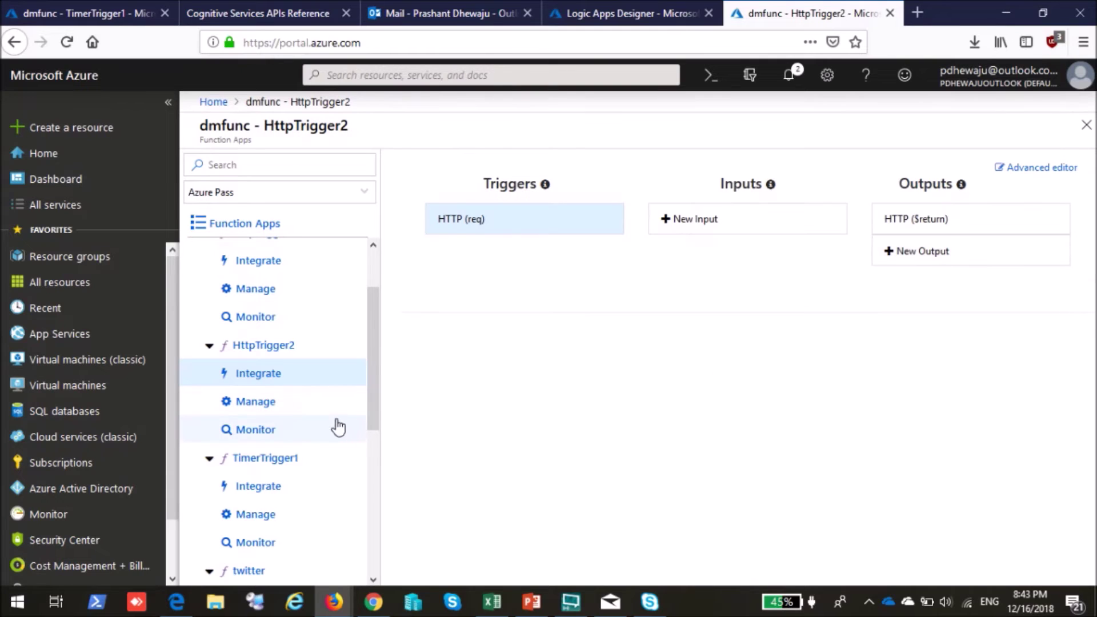
Review HttpTrigger2's host keys and invocation history, then TimerTrigger1's management page.
click(256, 406)
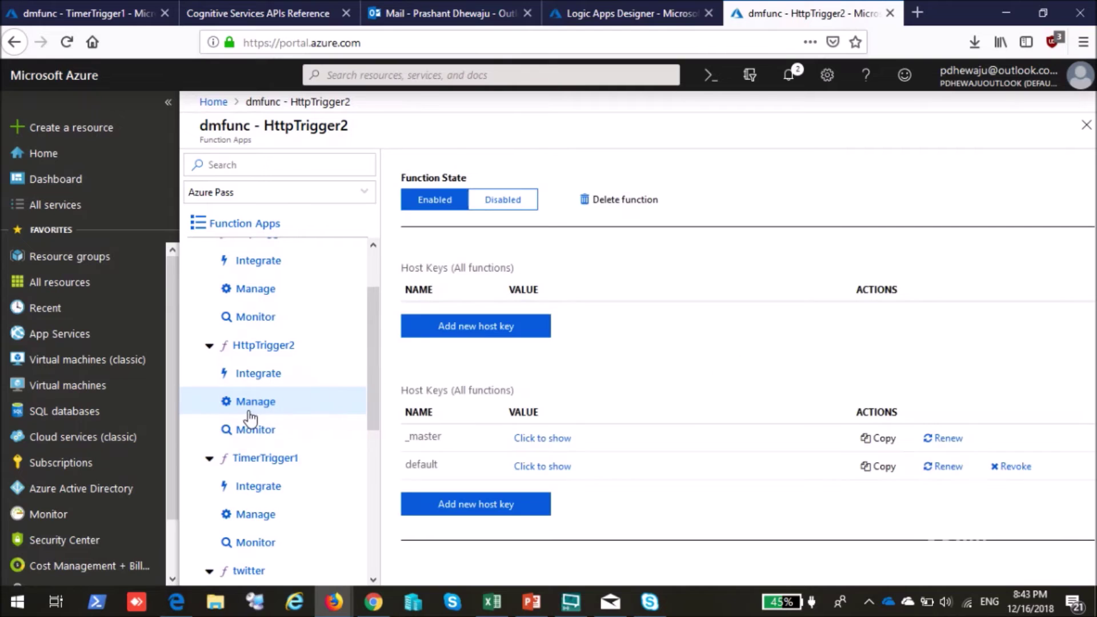
click(254, 435)
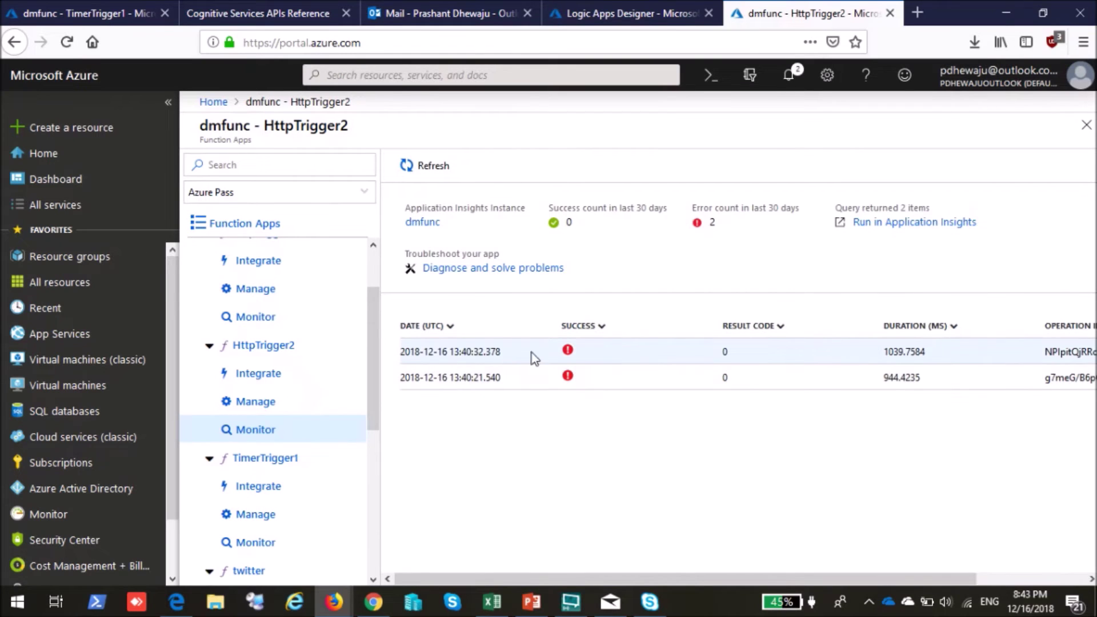
click(262, 524)
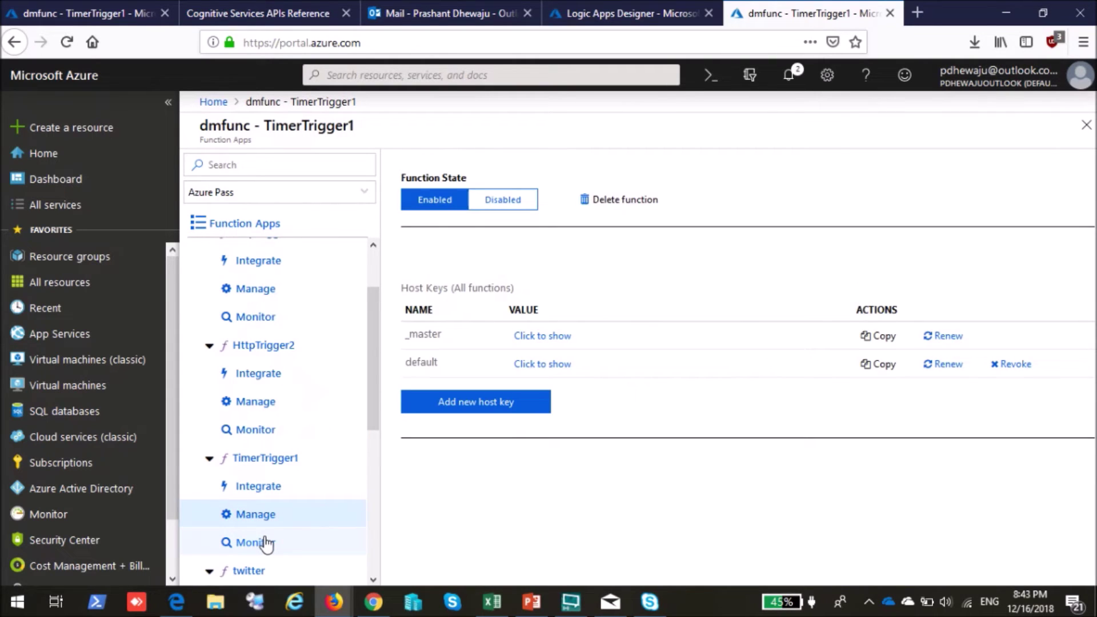
Review TimerTrigger1's invocation history in the Monitor view.
click(267, 544)
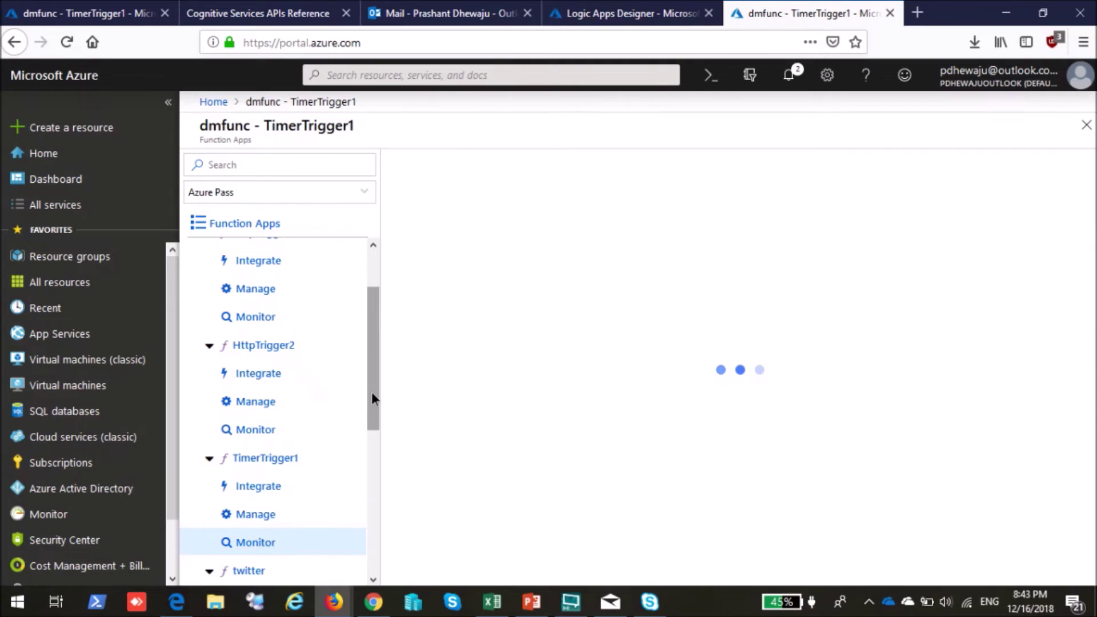
drag(372, 399, 378, 472)
scroll(589, 400, down, 5)
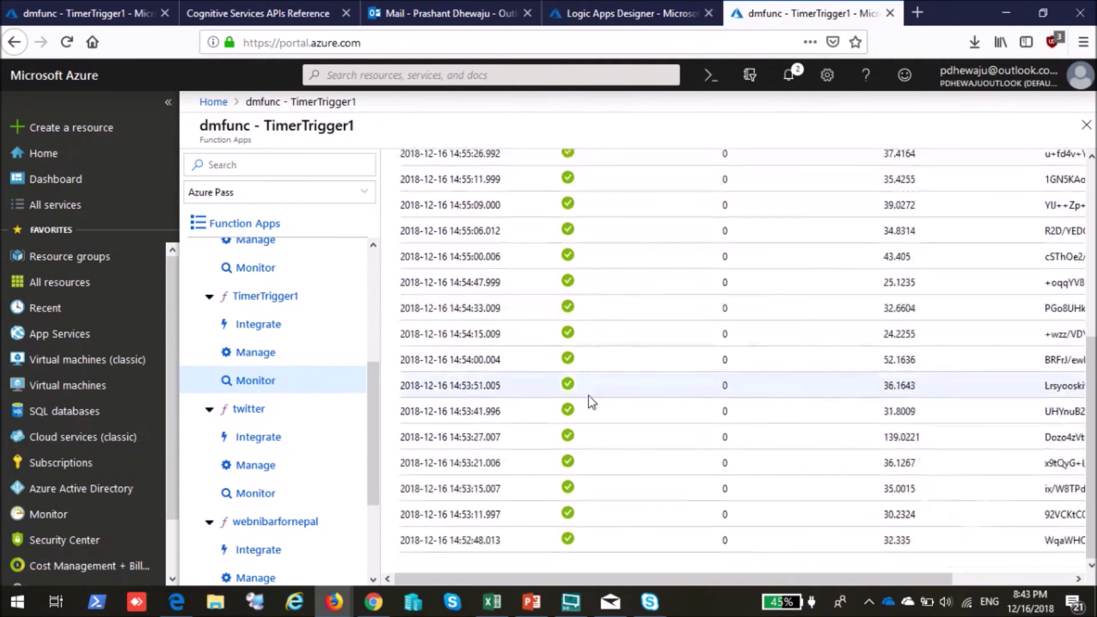
scroll(596, 404, up, 5)
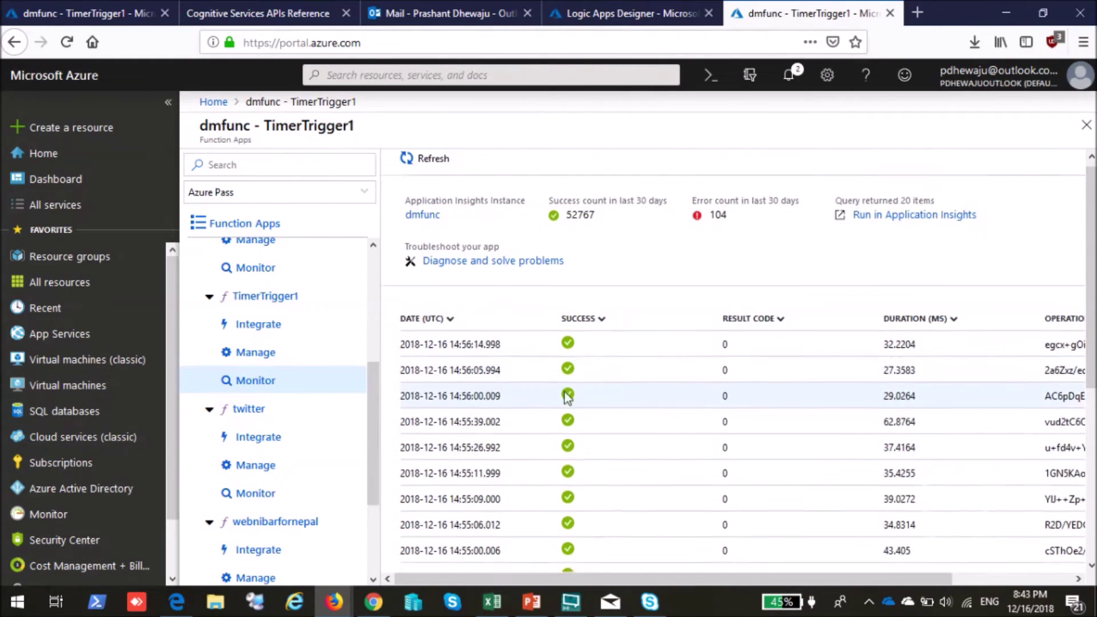
scroll(563, 409, down, 3)
scroll(585, 457, down, 5)
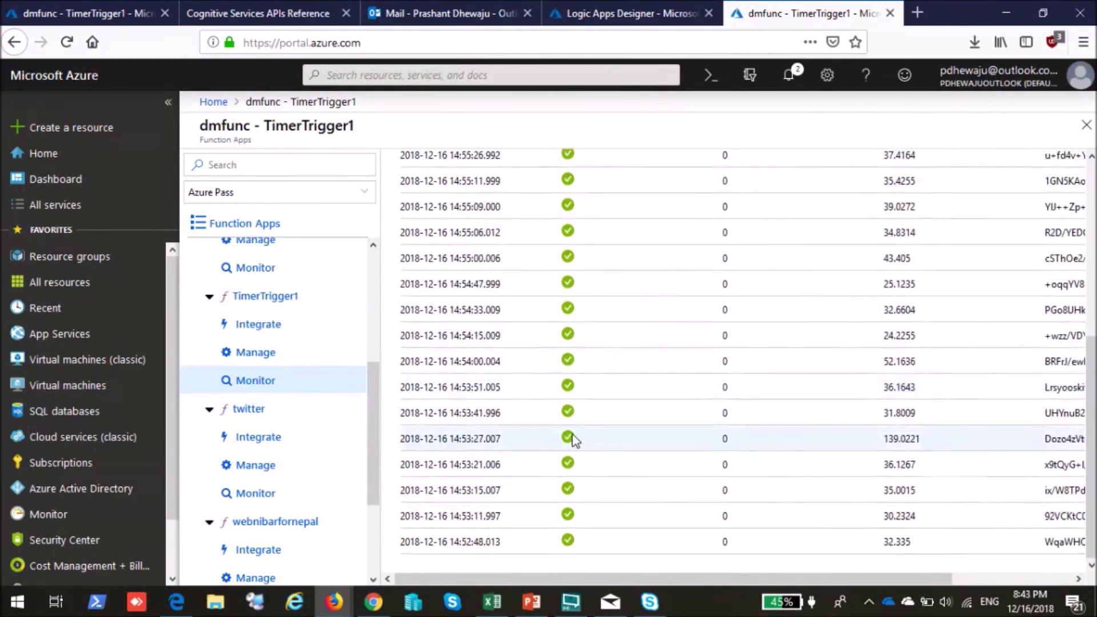
scroll(571, 434, up, 8)
Change TimerTrigger1's schedule from */3 to */5 * * * * *, save, and return to its code.
click(257, 323)
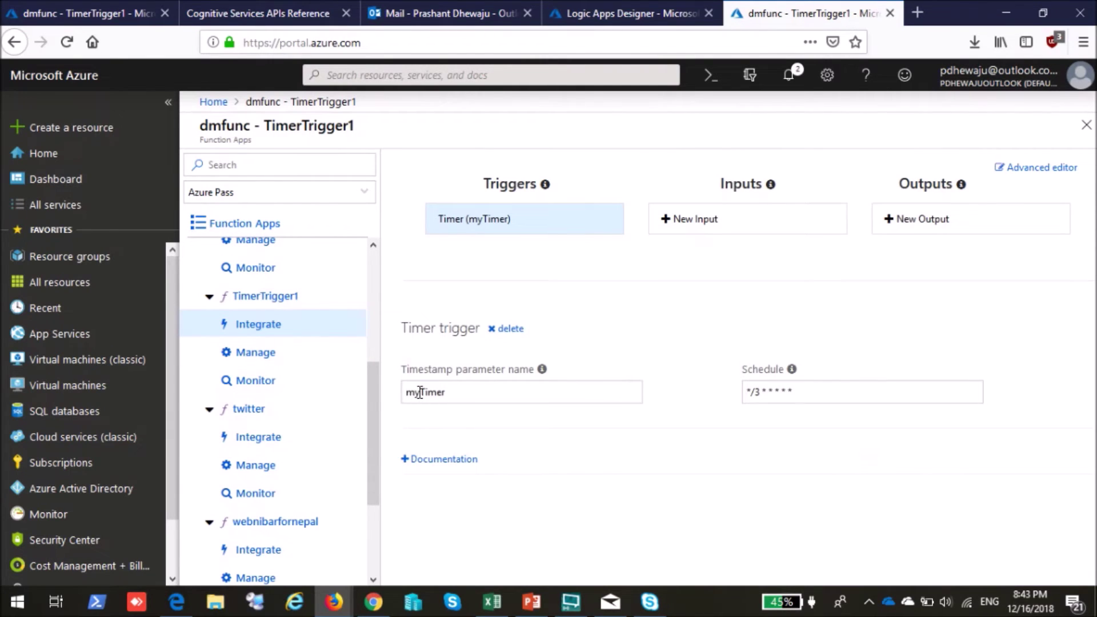
drag(419, 392, 455, 396)
drag(754, 395, 821, 393)
click(807, 399)
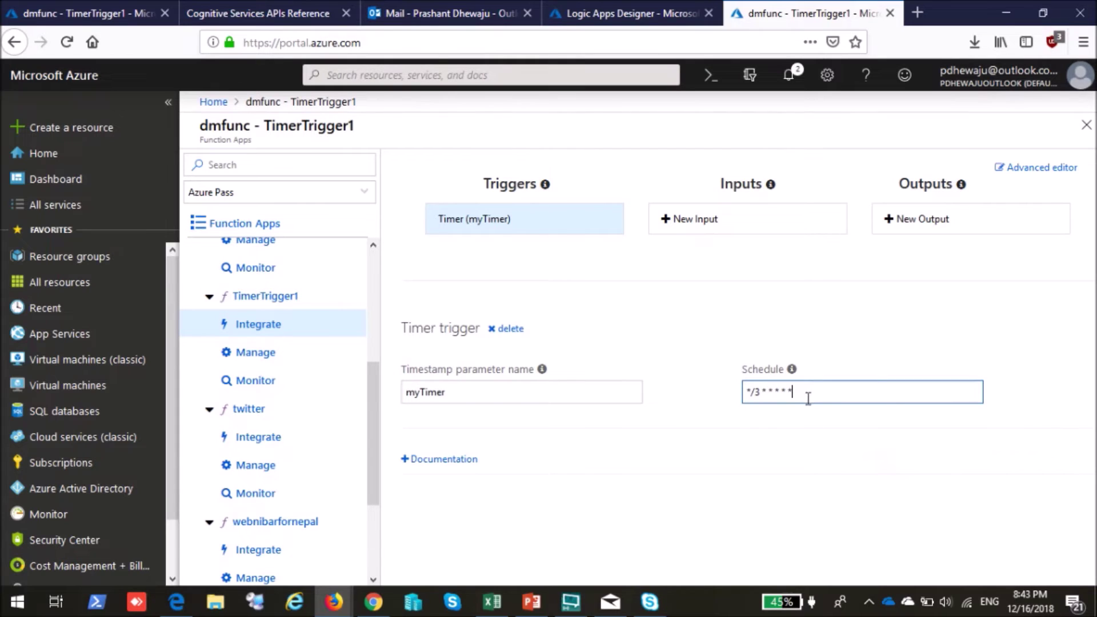
click(757, 391)
key(Delete)
text(5)
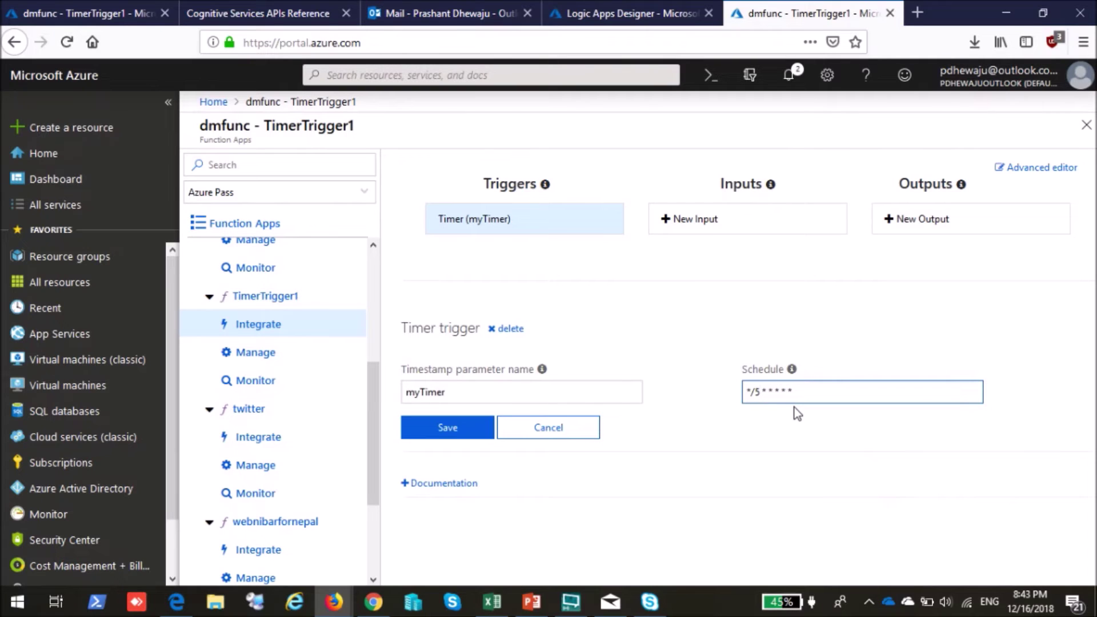
click(464, 430)
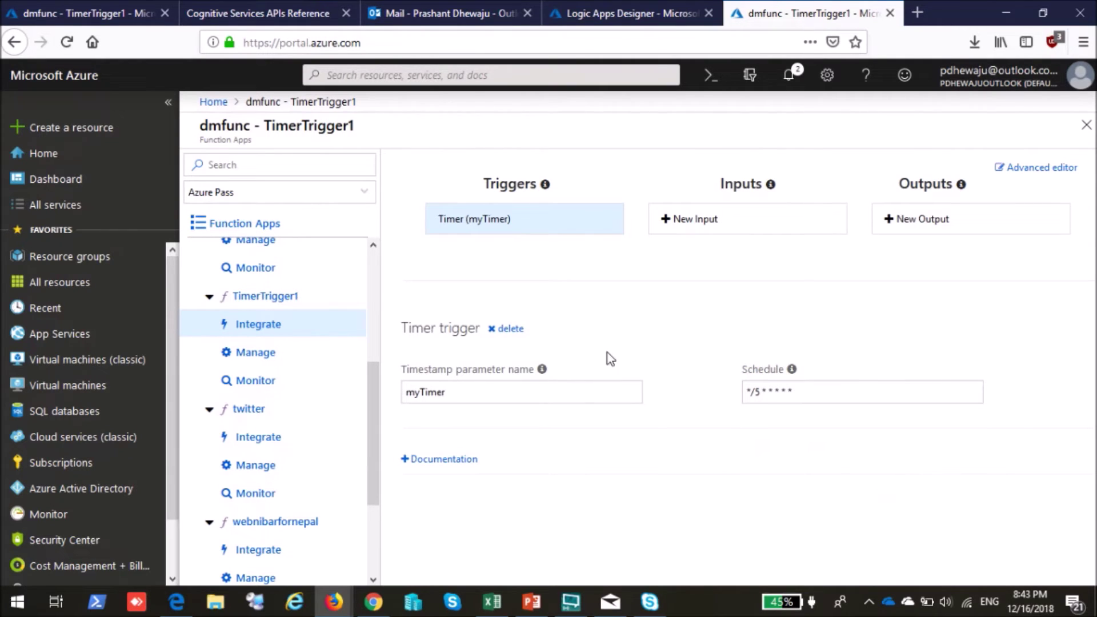
click(285, 303)
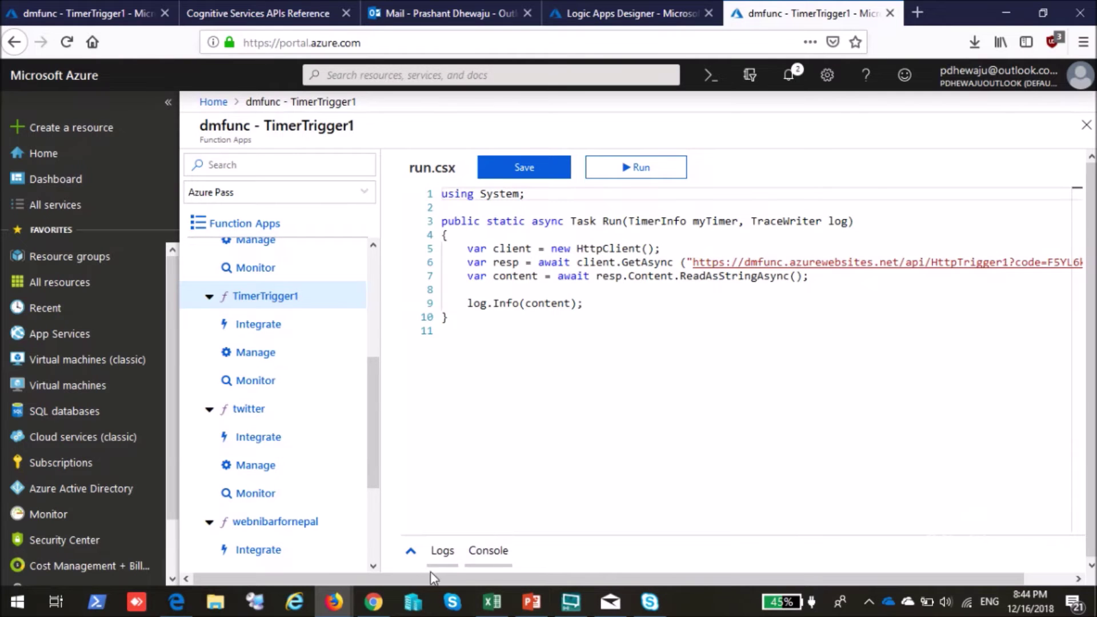
Glance at the Power BI report window, then return to the dmlogic Logic App designer.
mouse_move(349, 610)
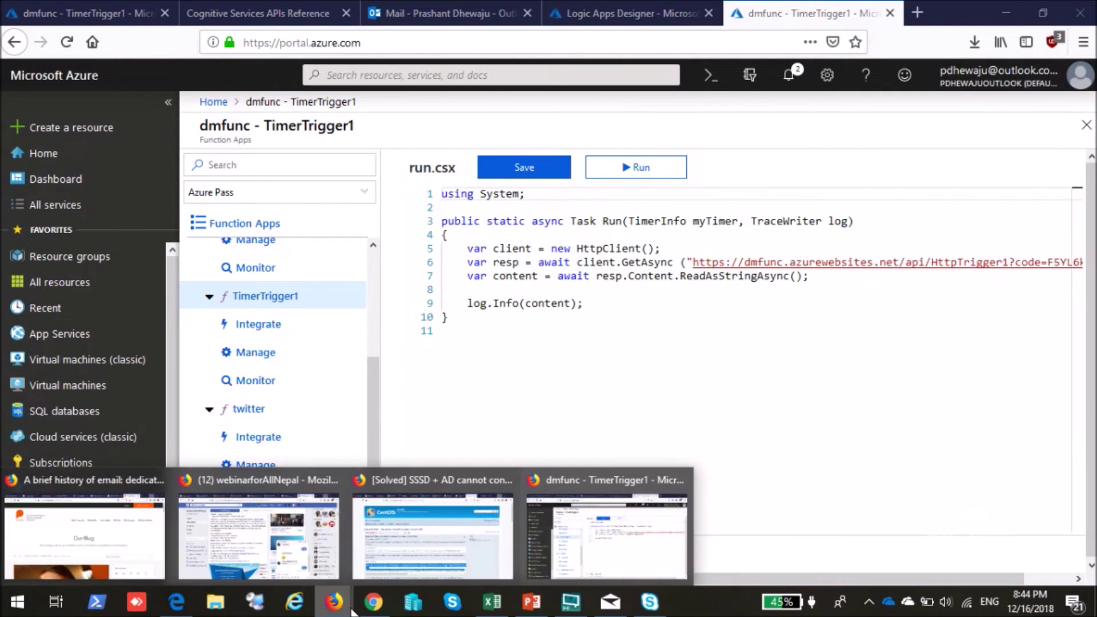
click(176, 602)
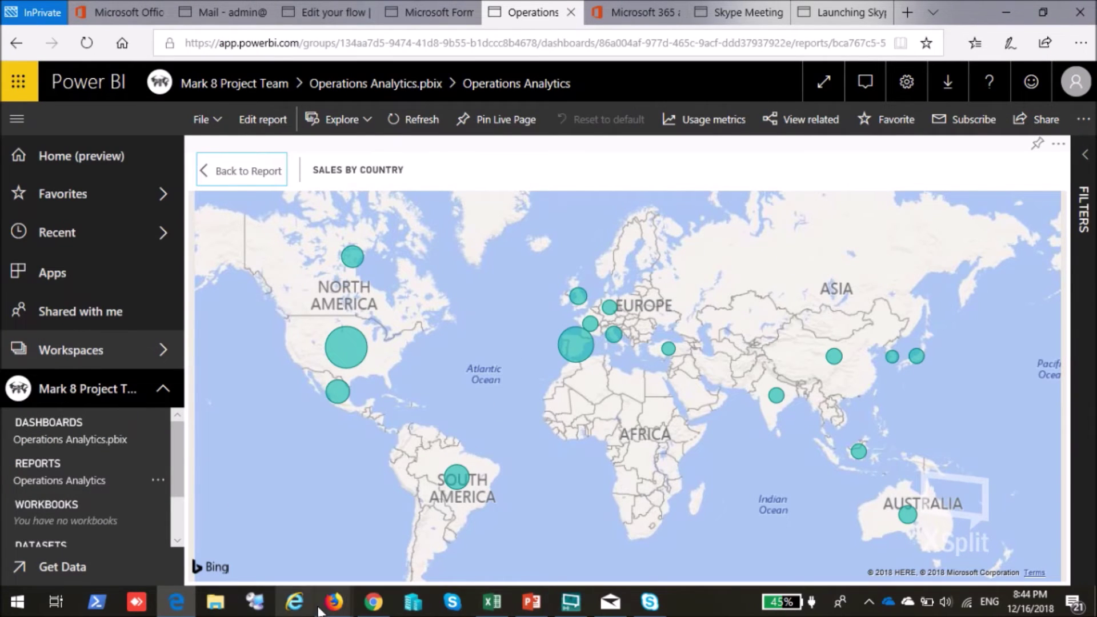
mouse_move(331, 607)
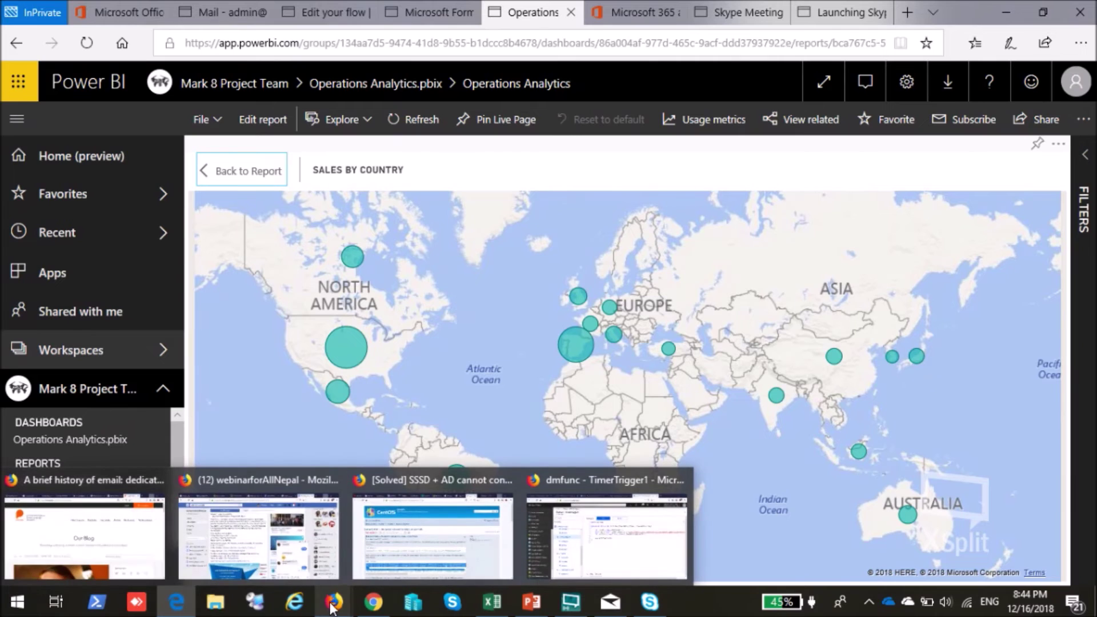
click(595, 547)
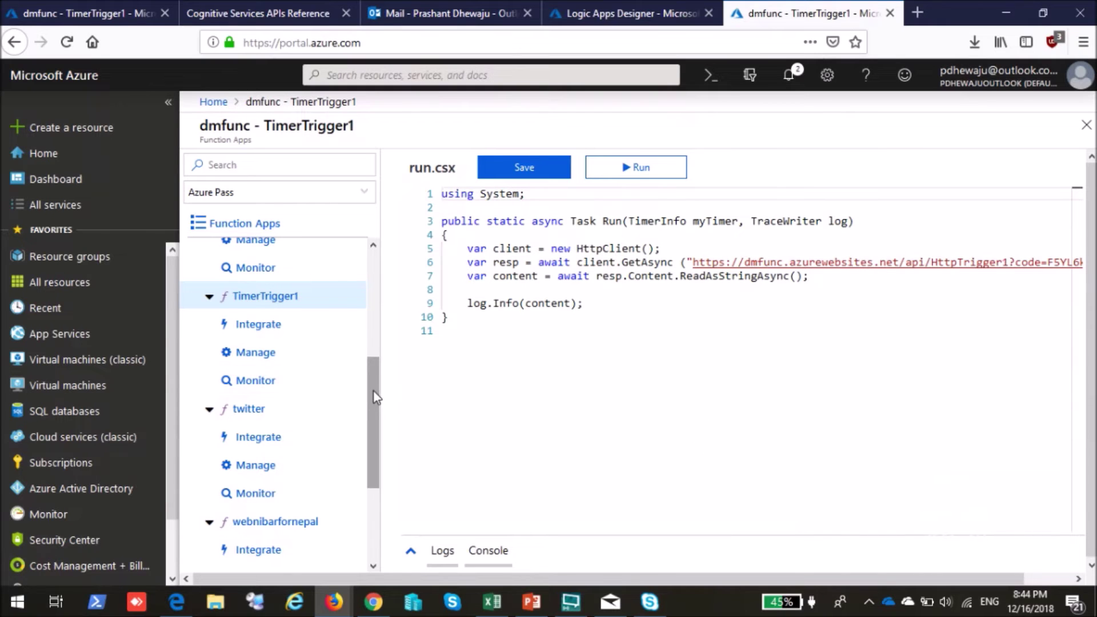
drag(370, 384, 380, 272)
click(607, 11)
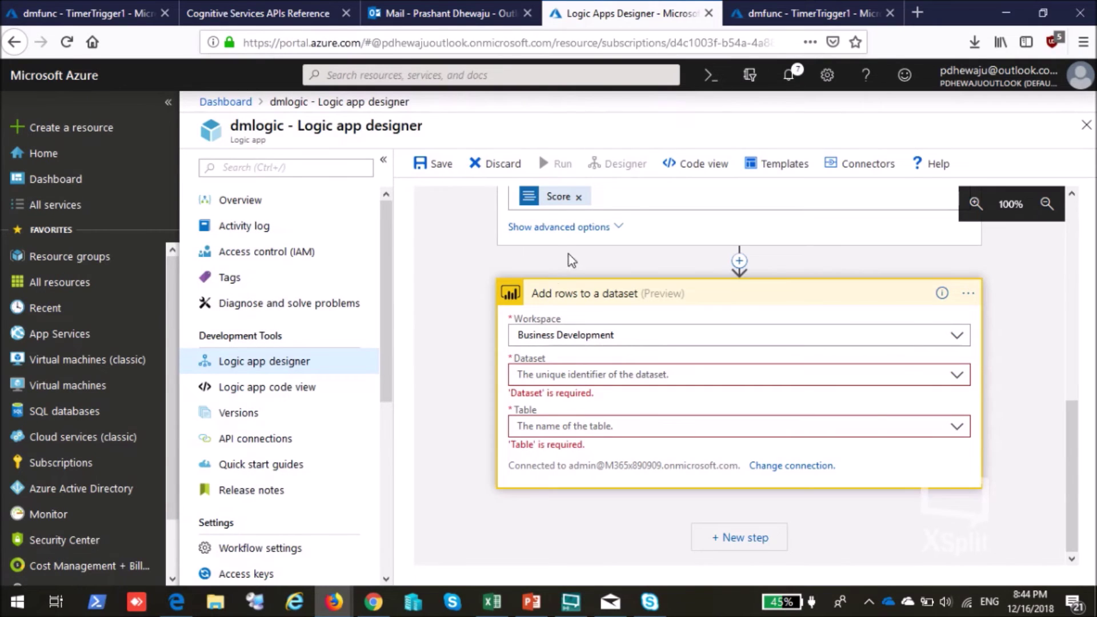
Review the Logic App's tweet trigger and its hashtag search text.
scroll(480, 260, up, 10)
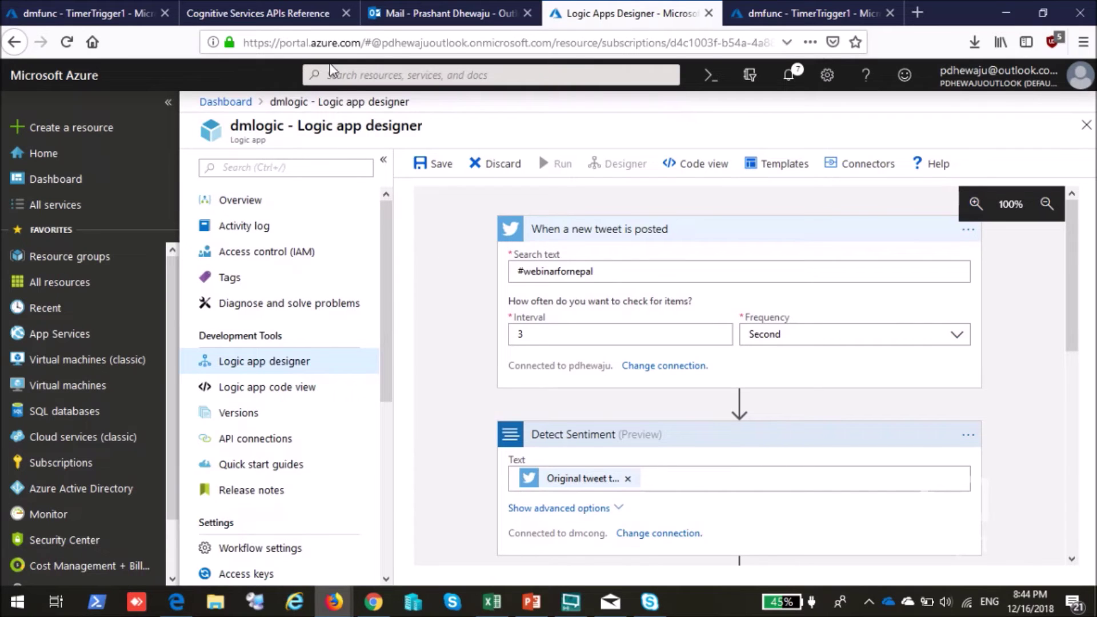
drag(513, 277, 612, 272)
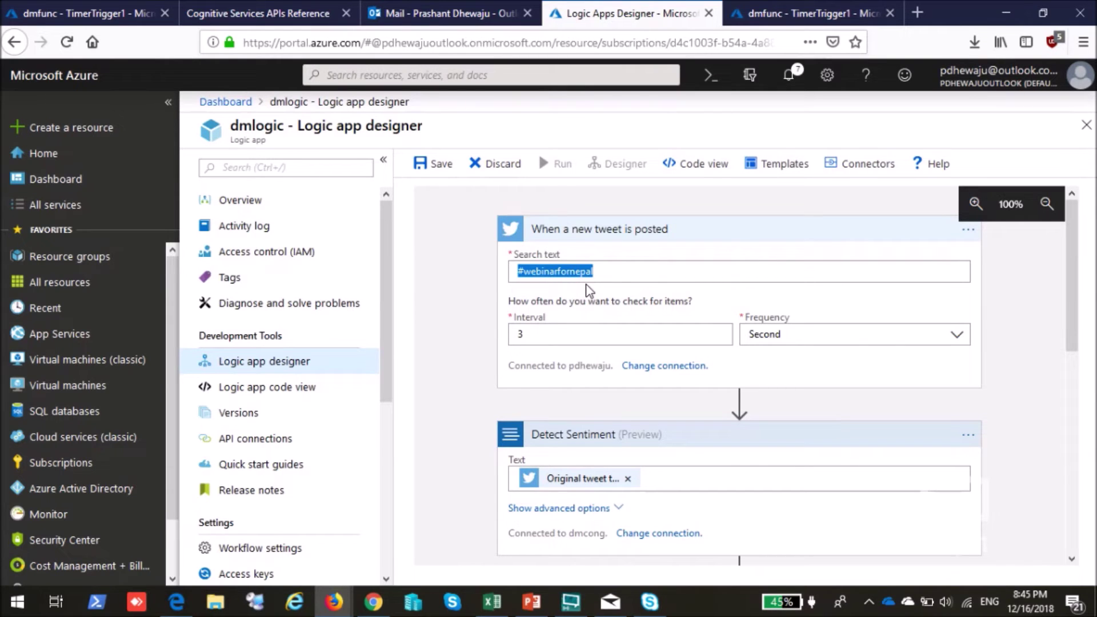
scroll(589, 290, down, 3)
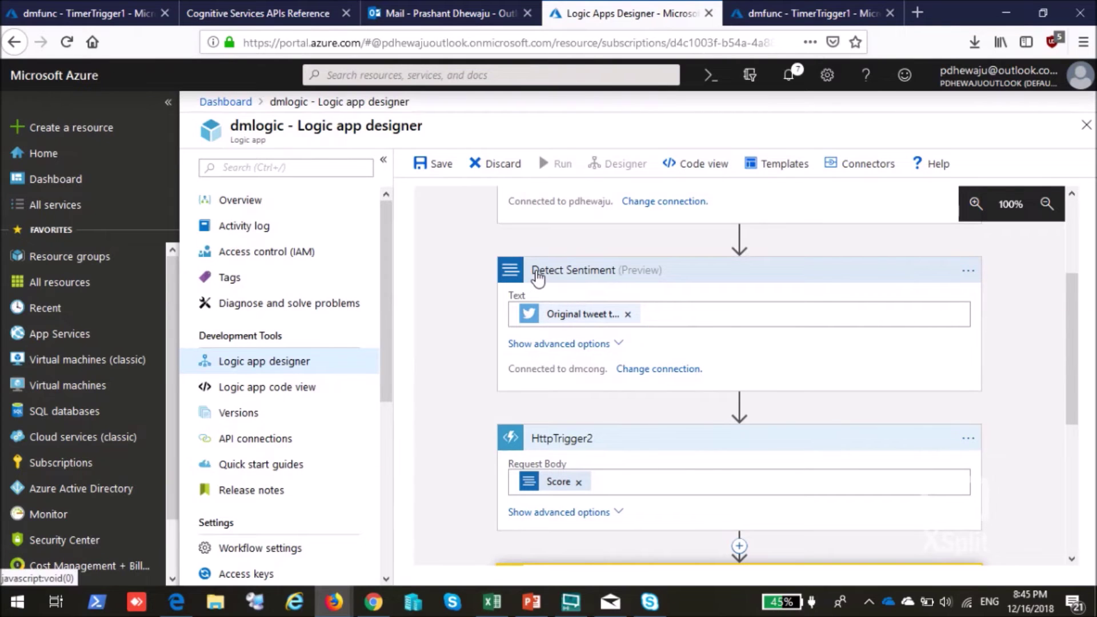
Check the Text Analytics API reference, scroll the designer, then show TimerTrigger1's code.
click(258, 12)
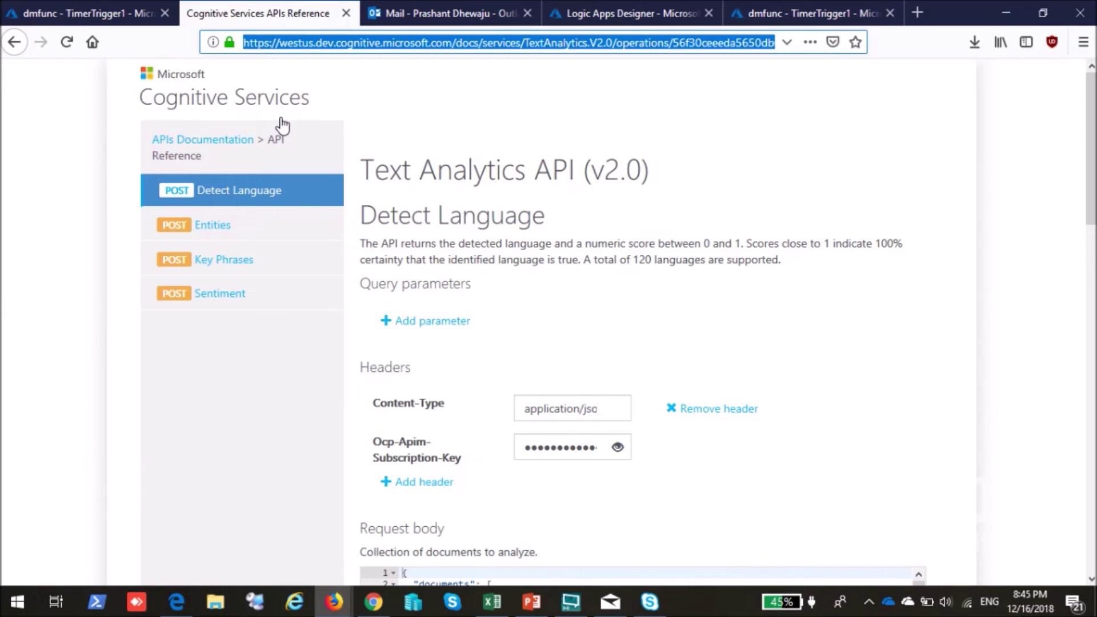
click(674, 7)
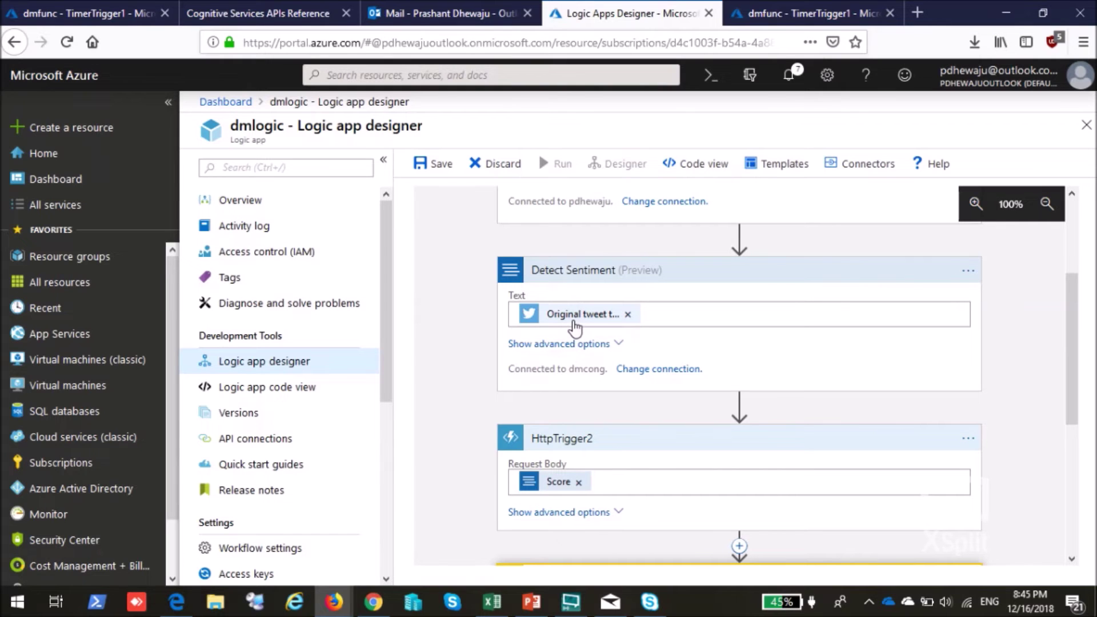
scroll(470, 382, down, 2)
scroll(553, 370, down, 2)
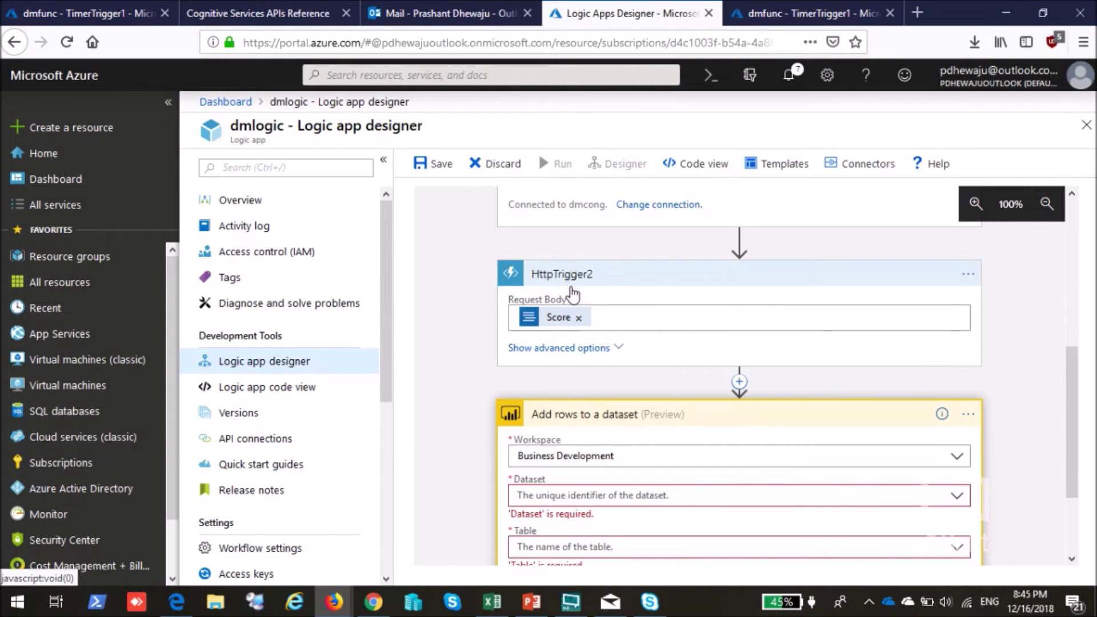
click(811, 13)
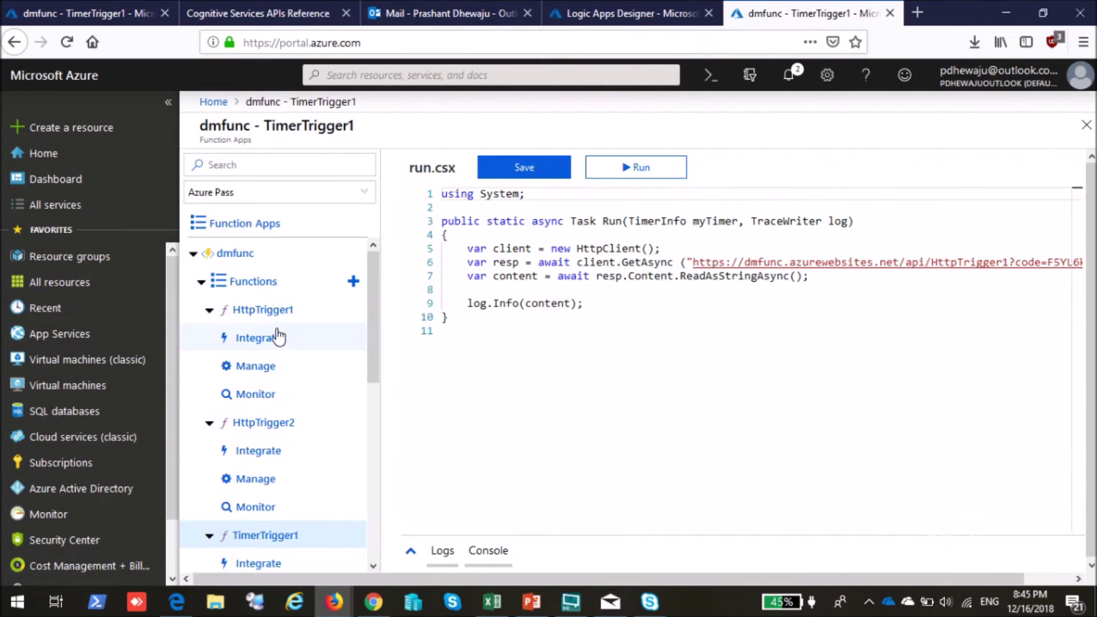
Walk through HttpTrigger2's return type, logging and score threshold block, then return to the designer.
click(263, 422)
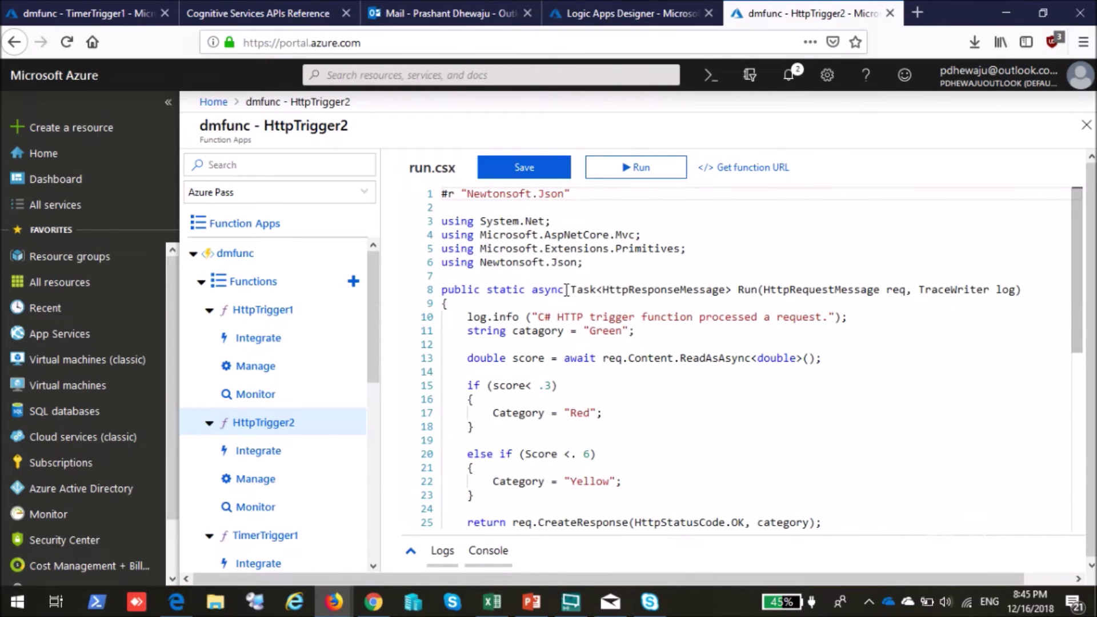
drag(577, 291, 731, 290)
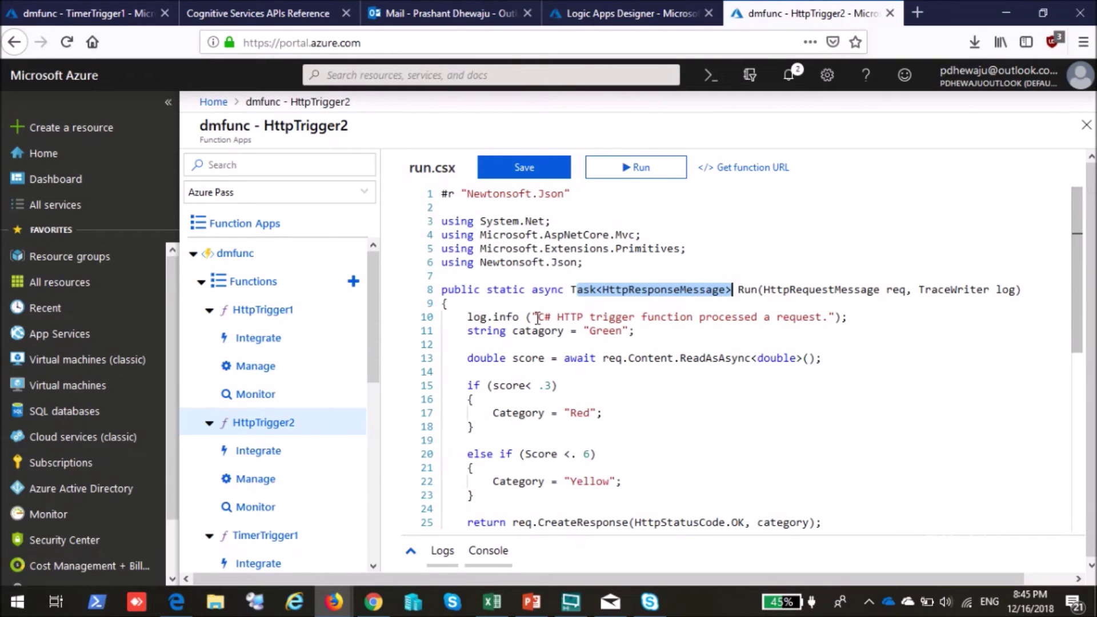
drag(532, 317, 835, 318)
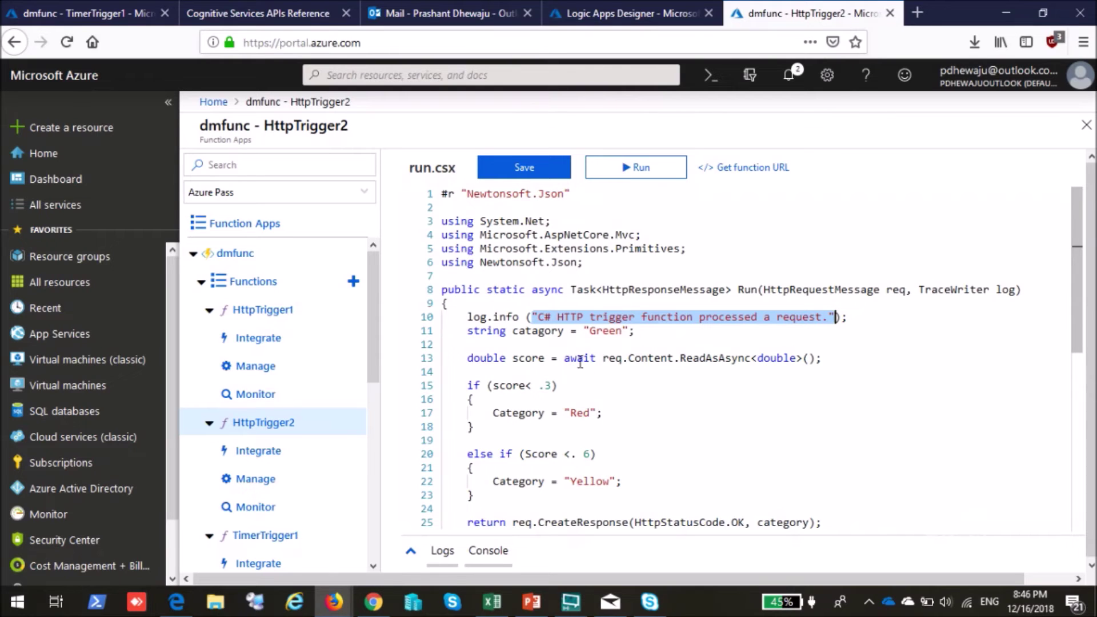
drag(464, 386, 644, 492)
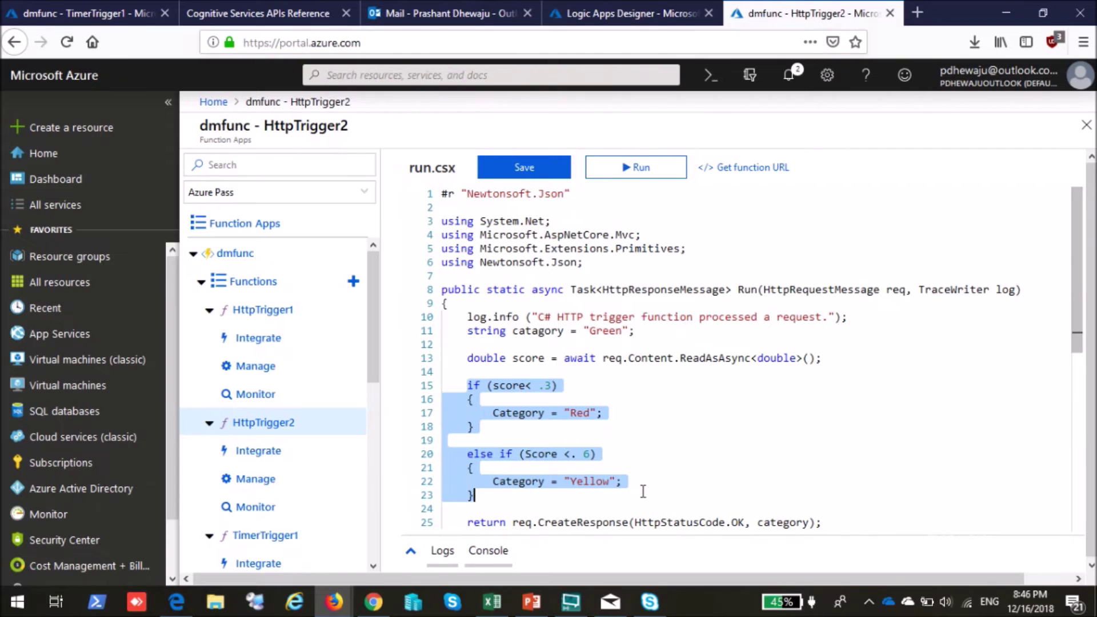
click(675, 445)
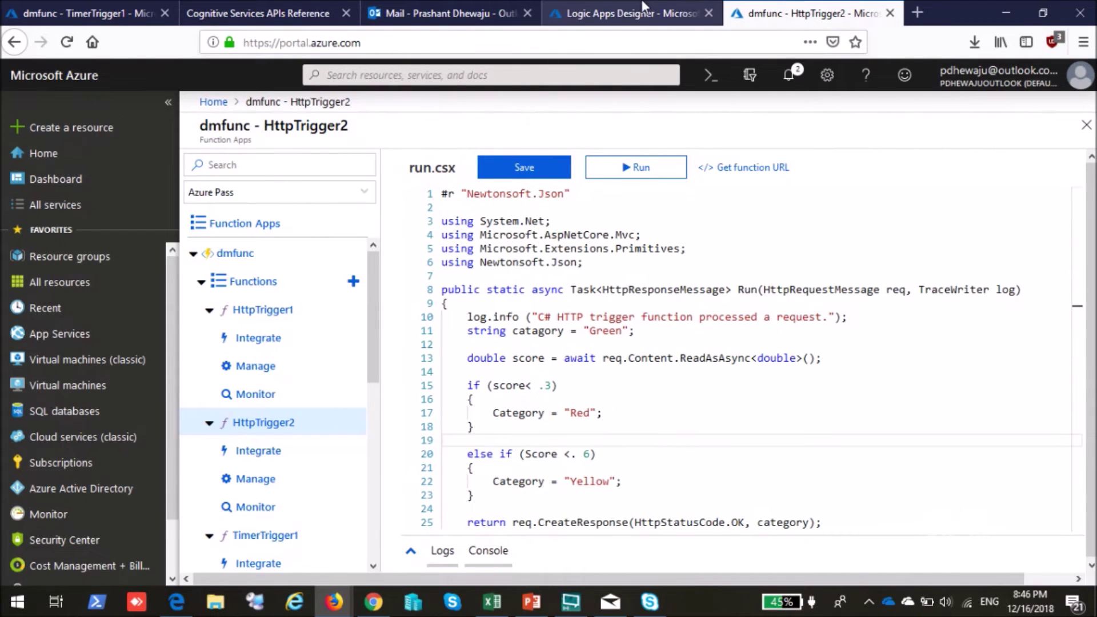
click(619, 12)
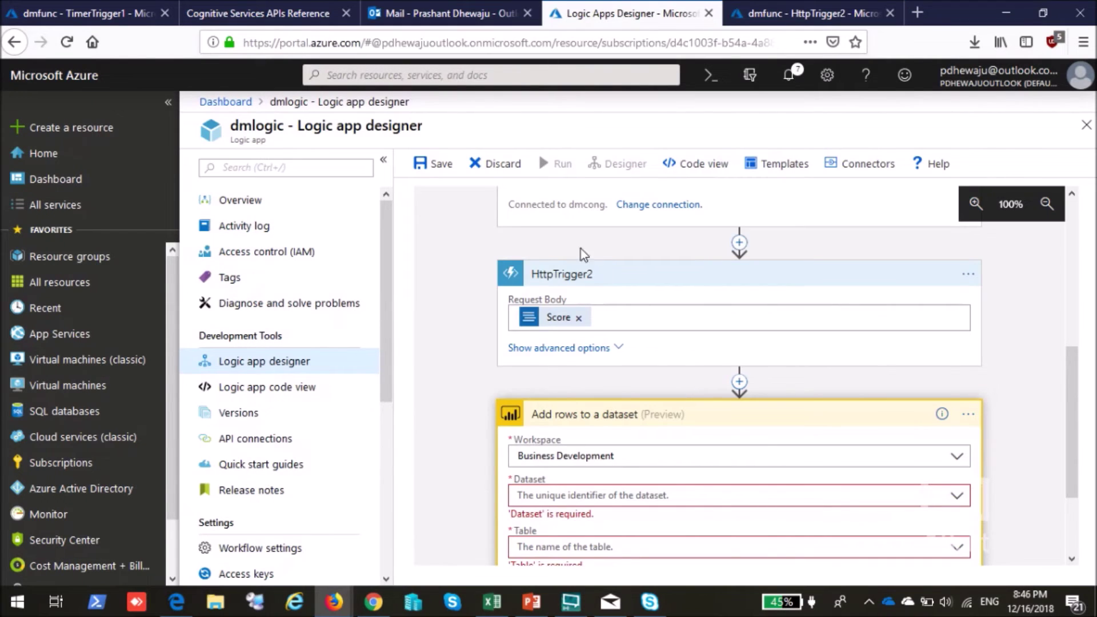
scroll(500, 275, up, 5)
triple_click(532, 272)
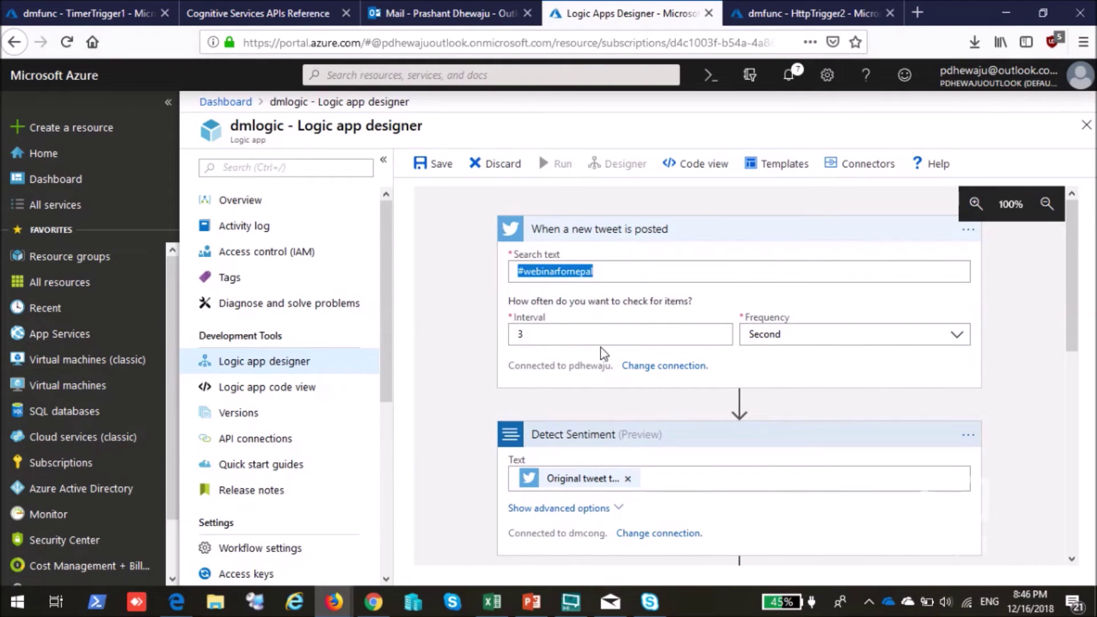
scroll(540, 303, down, 7)
scroll(534, 300, up, 2)
scroll(546, 342, down, 2)
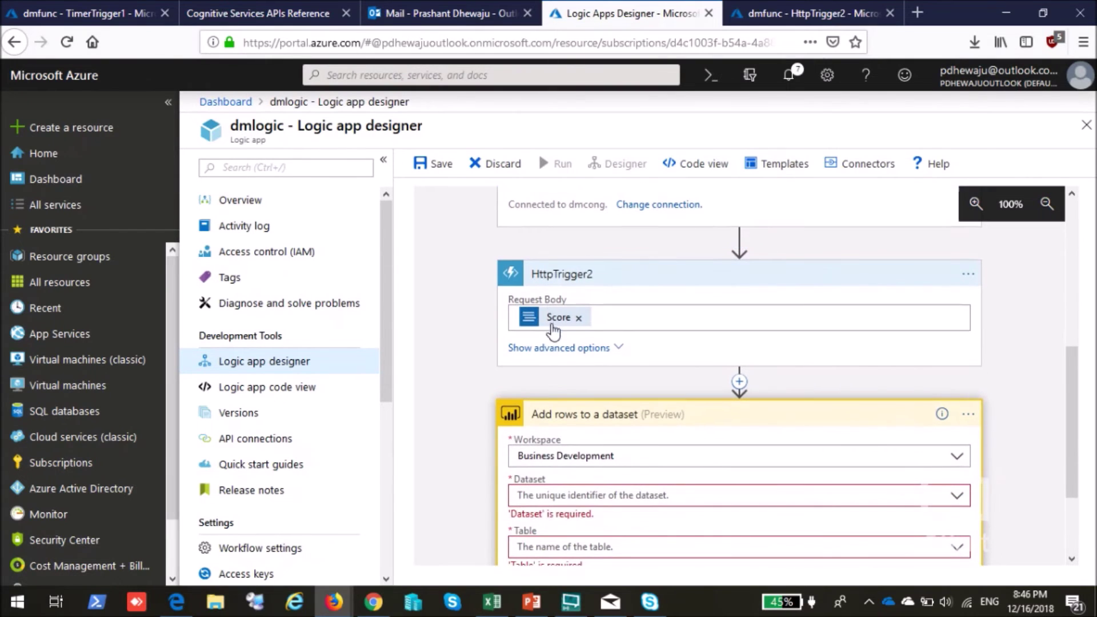
scroll(571, 325, down, 3)
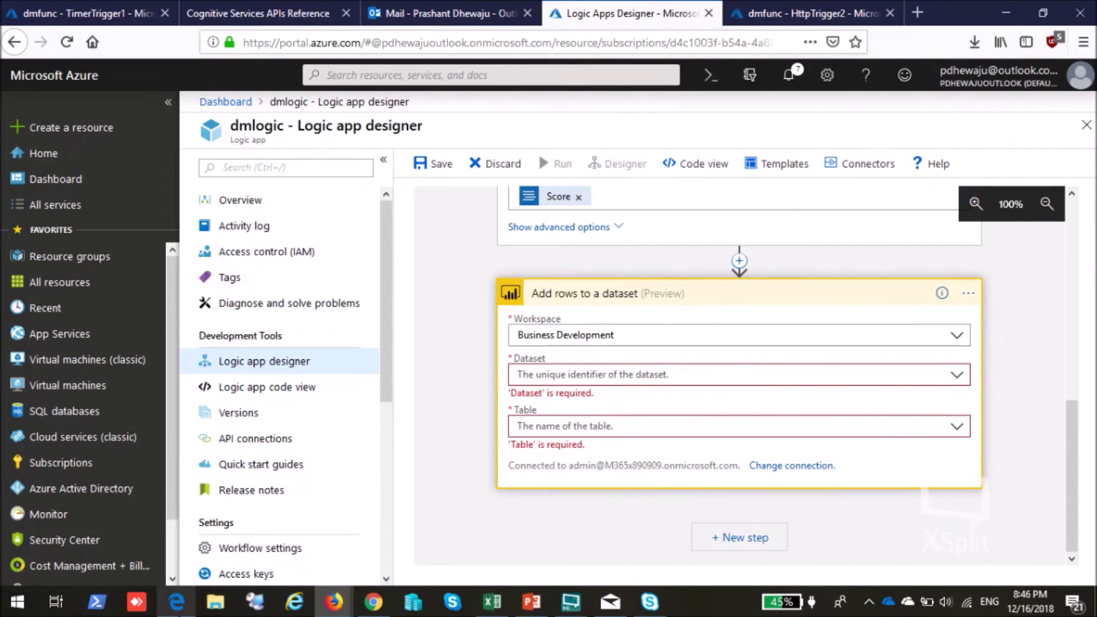
click(177, 601)
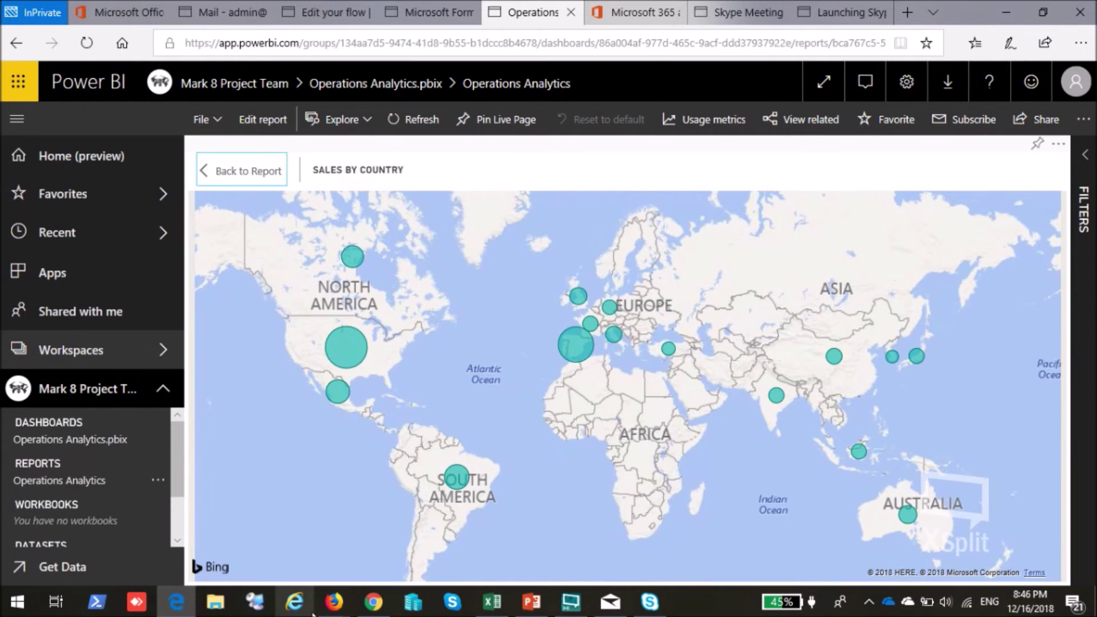
mouse_move(337, 603)
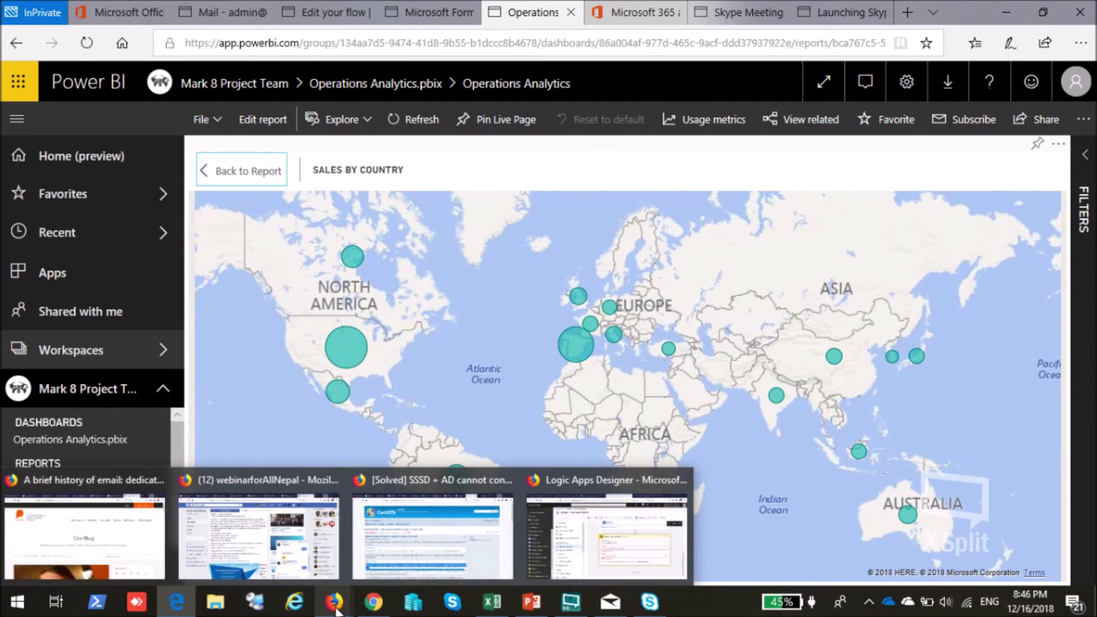
mouse_move(177, 606)
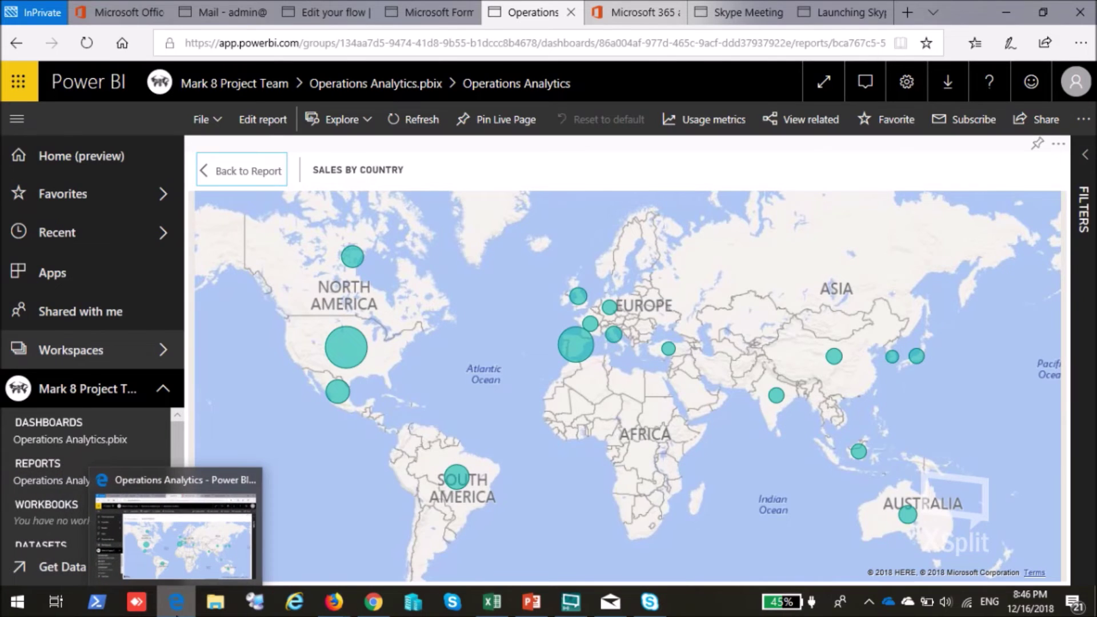
click(175, 605)
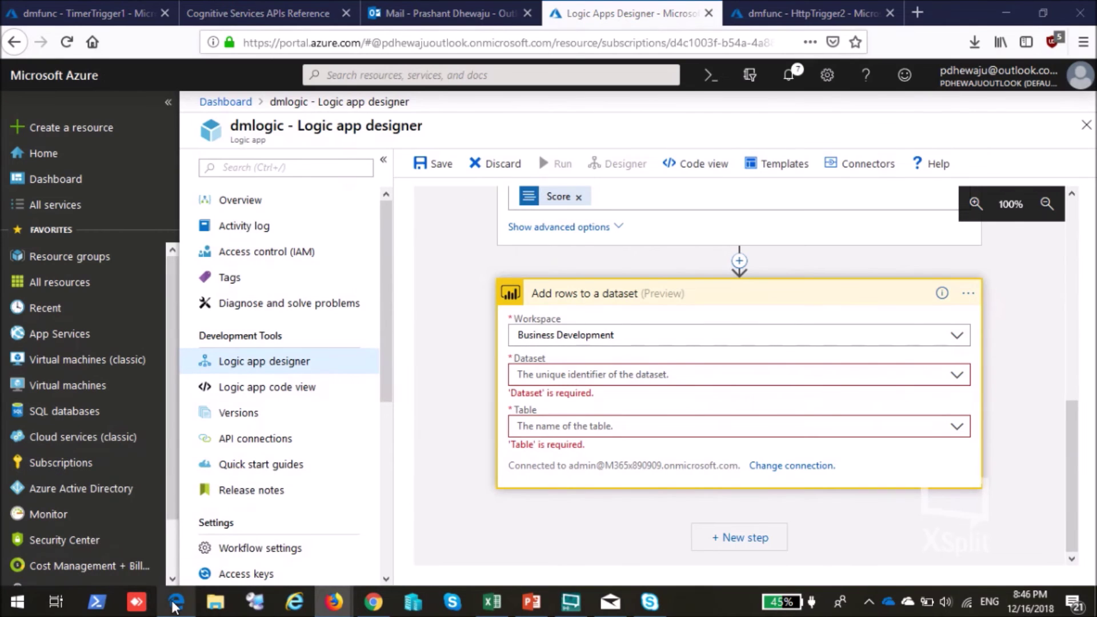
click(176, 604)
click(425, 12)
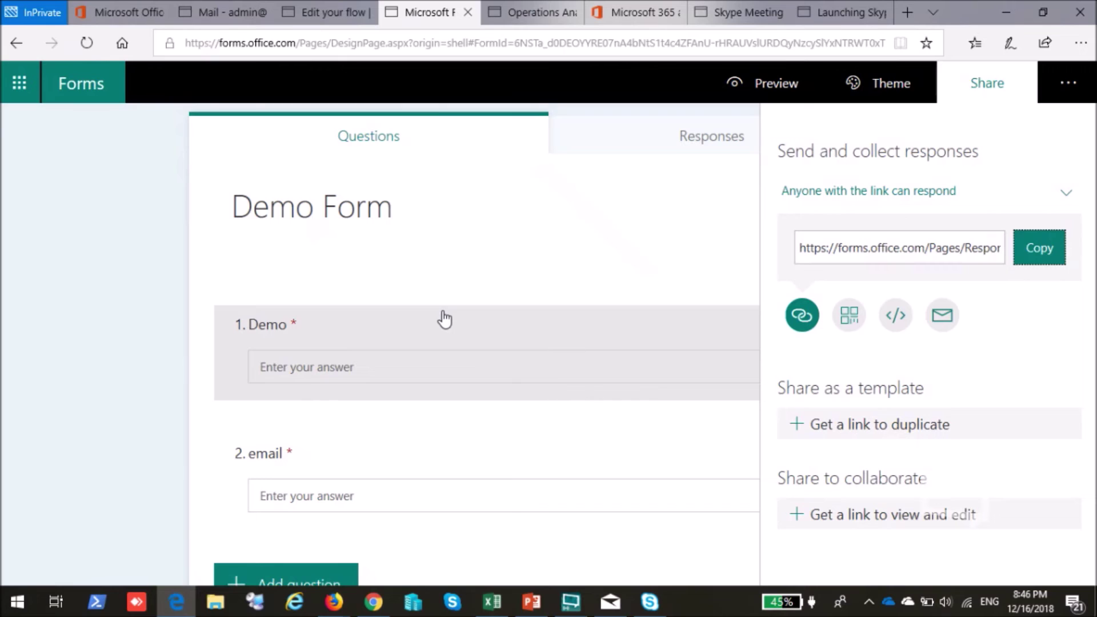
Close the Send and collect responses panel to show the Demo Form at full width.
click(208, 287)
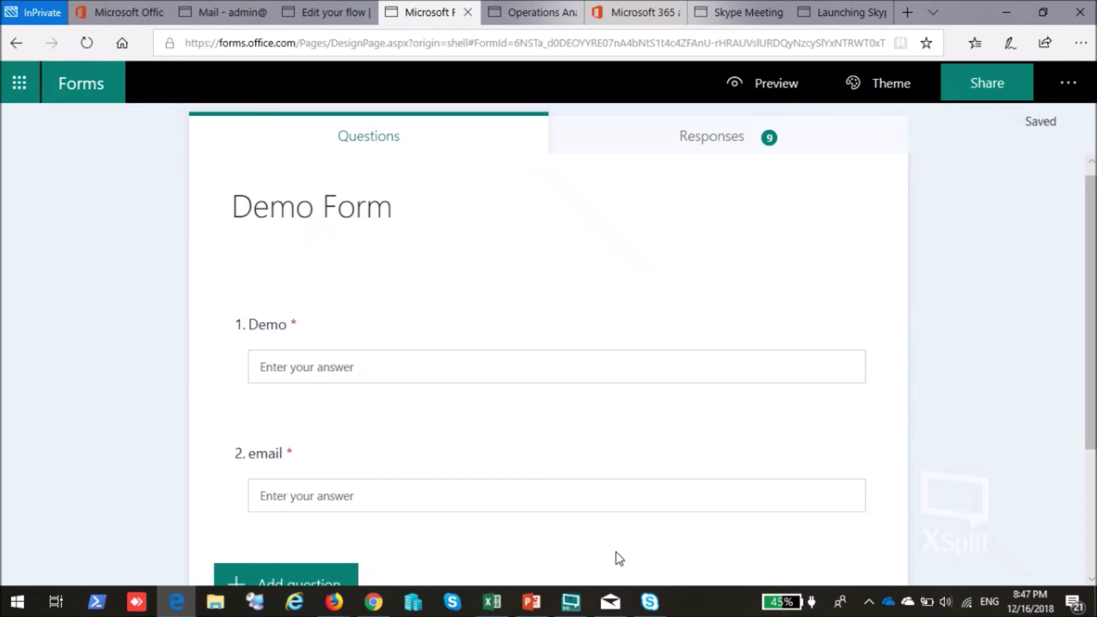
mouse_move(566, 607)
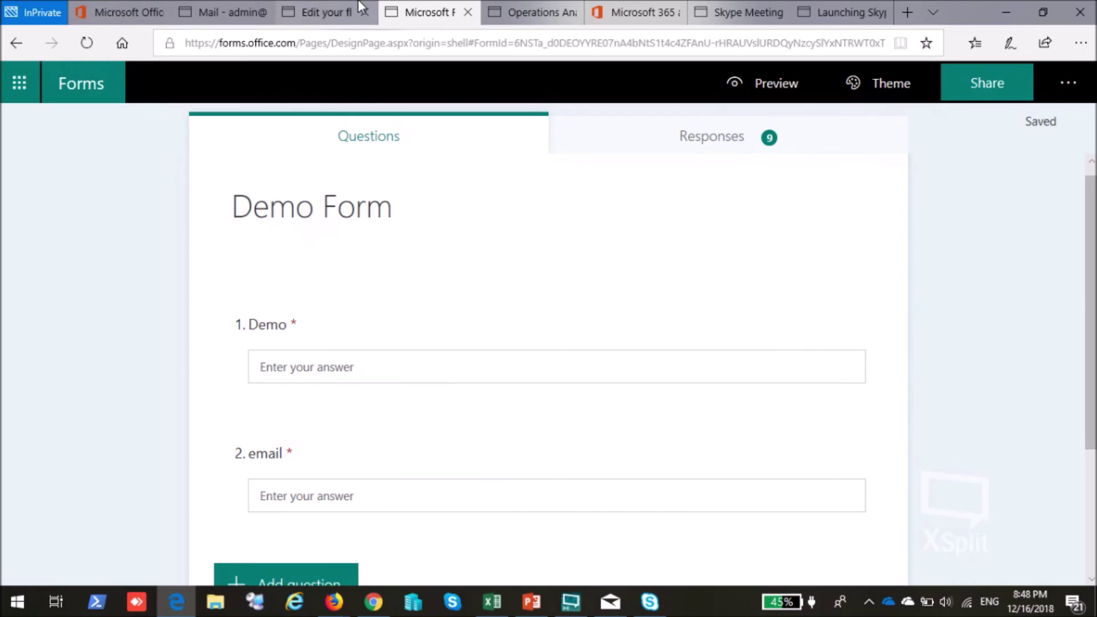
click(325, 12)
Scroll through the approval flow's steps and the Choose an action connector list below Condition.
scroll(579, 359, up, 3)
scroll(580, 359, up, 3)
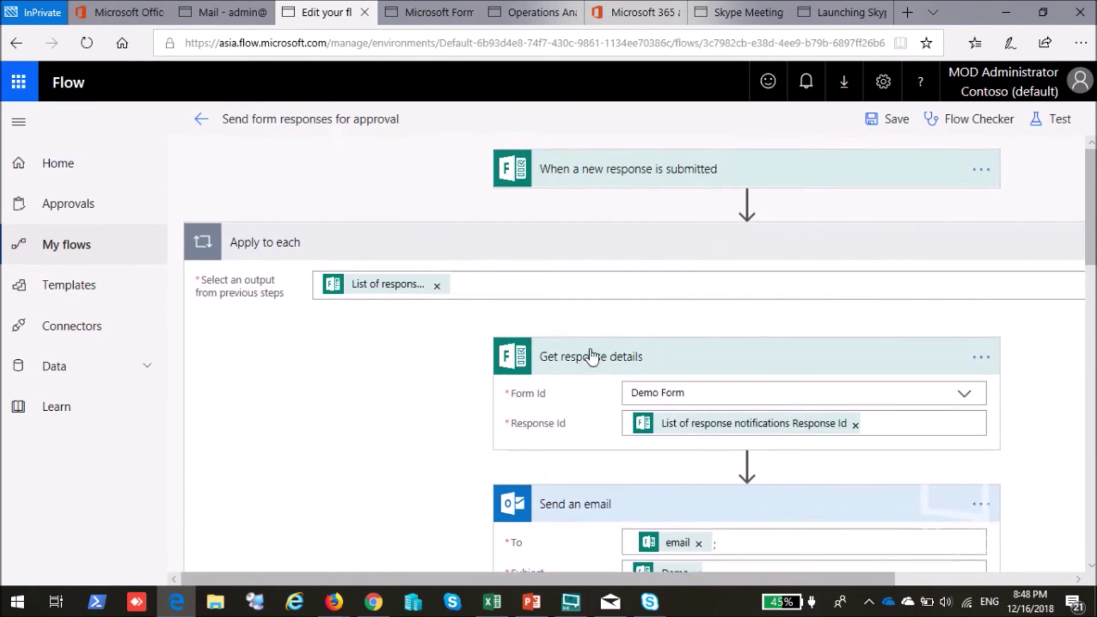
scroll(611, 403, down, 2)
scroll(611, 403, down, 10)
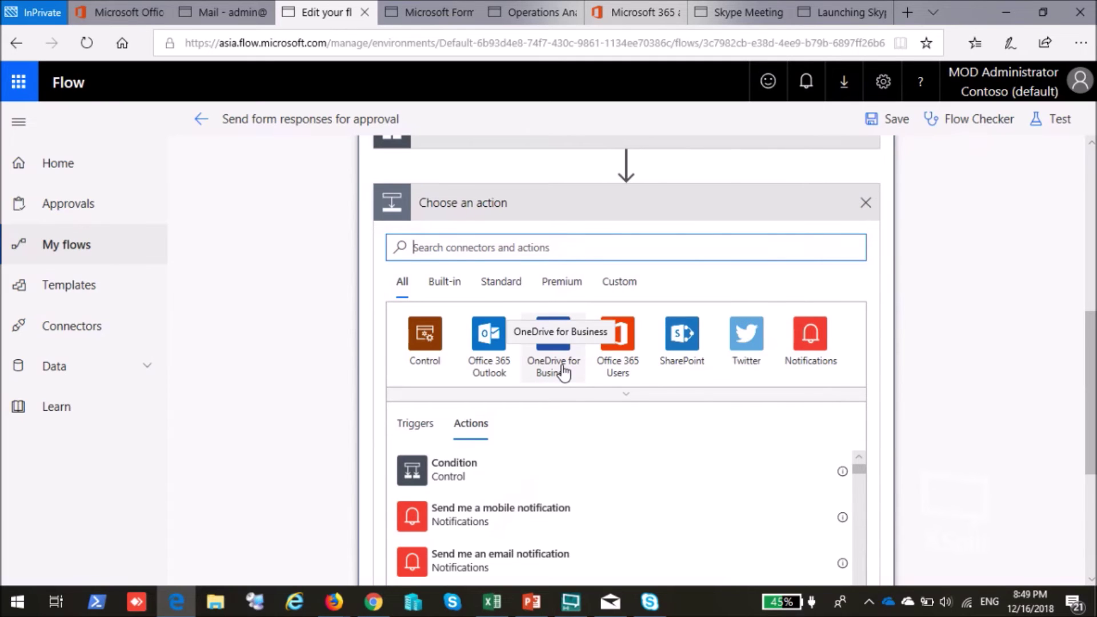
scroll(563, 374, down, 2)
scroll(591, 372, down, 12)
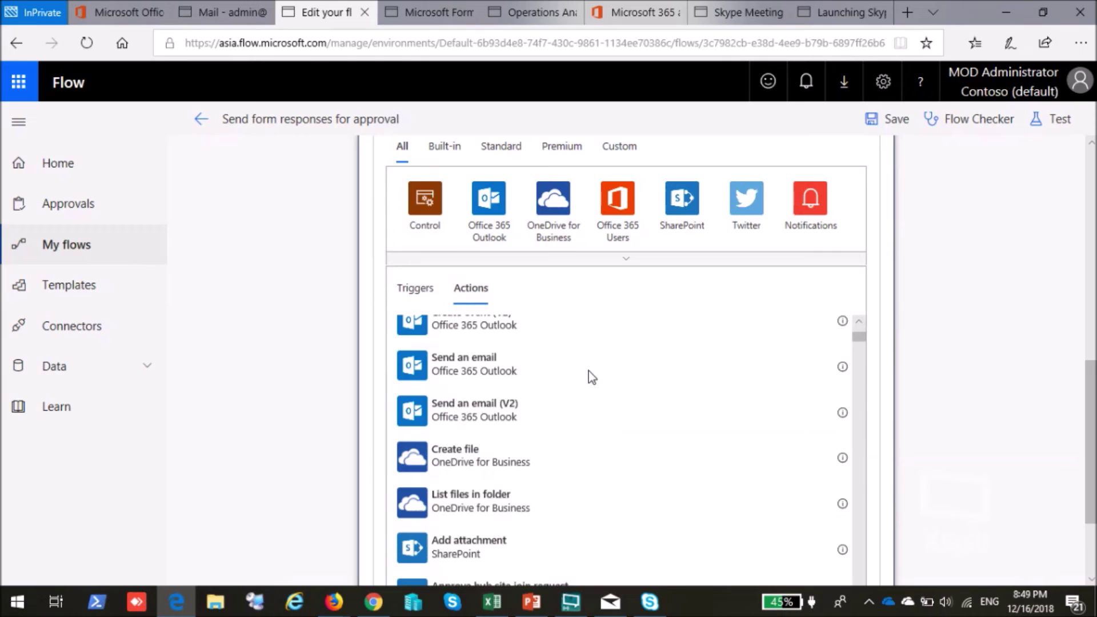
scroll(589, 378, down, 8)
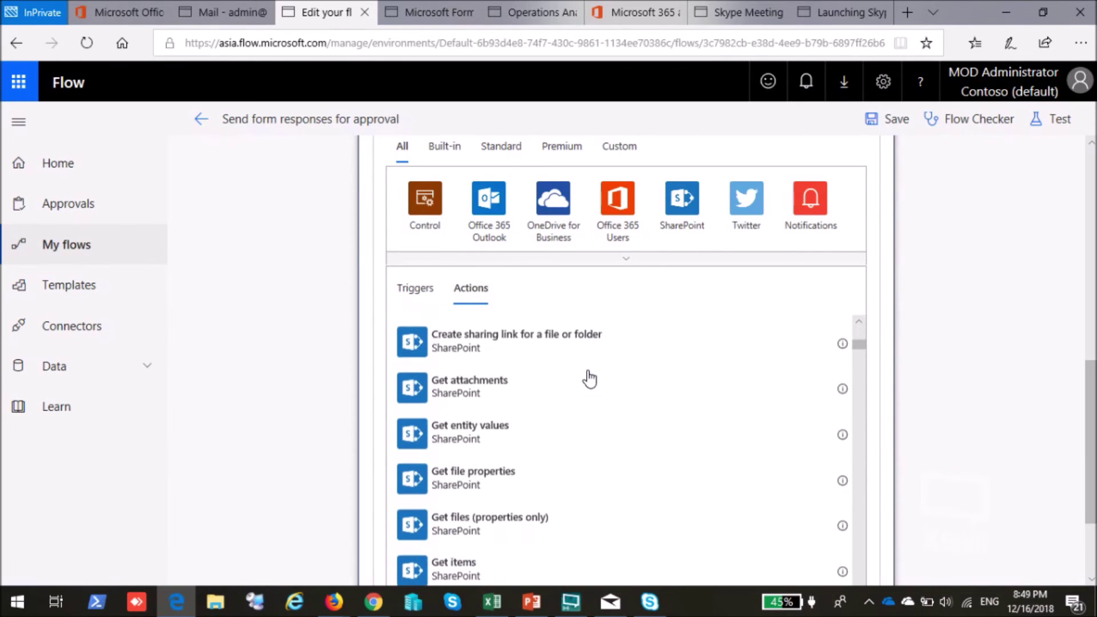
scroll(940, 357, down, 1)
scroll(942, 359, up, 5)
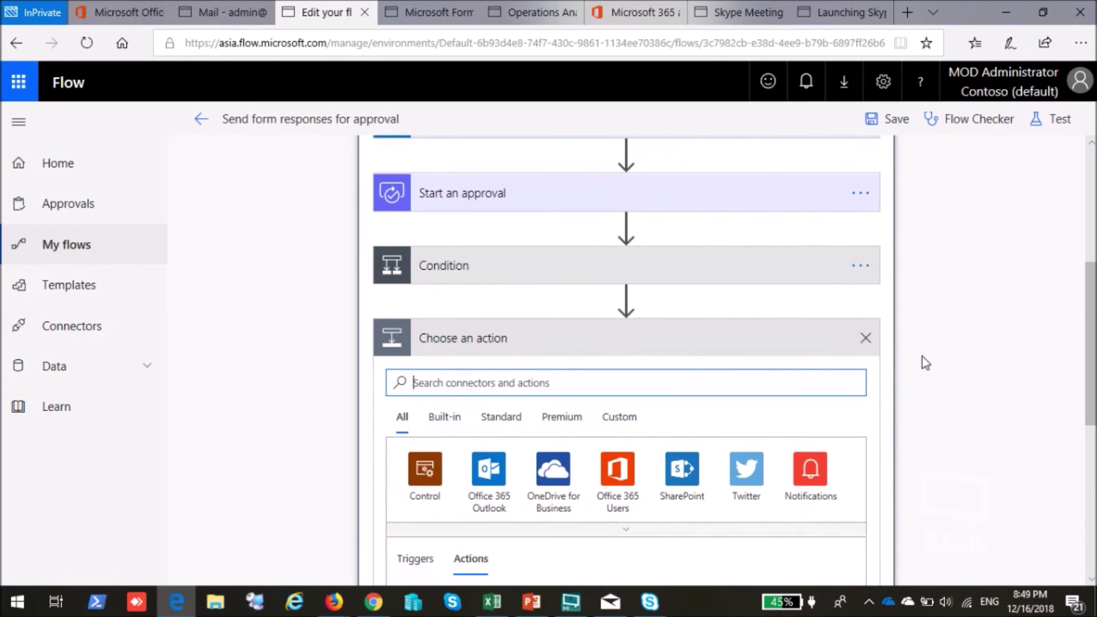